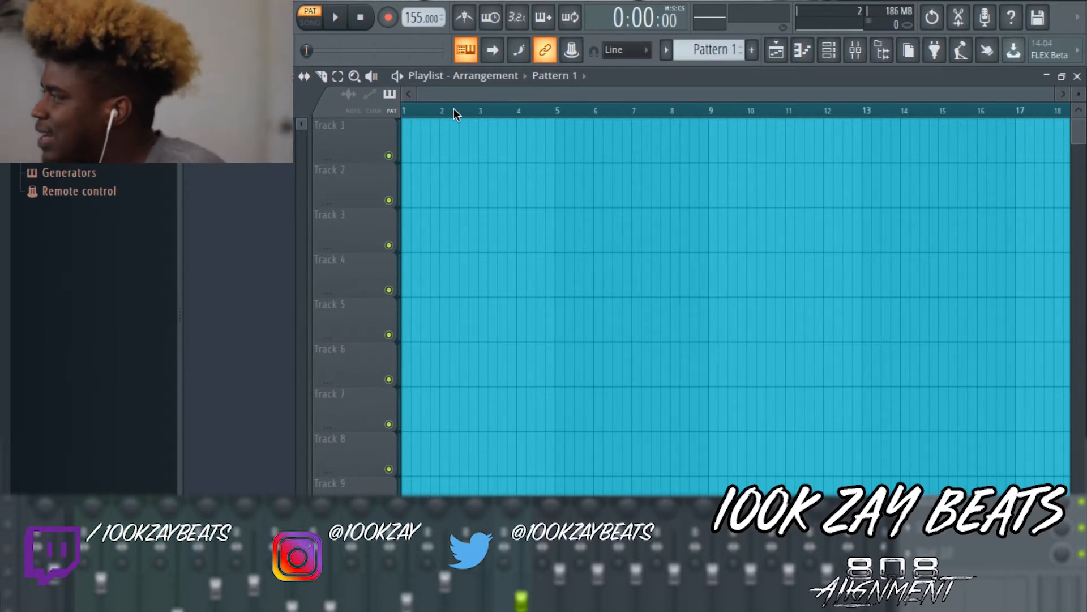
Step: Audition the 808 1 sample from the drum kit's 808s folder and add it to the channel rack as a new channel
{"action": "left_click", "coordinate": [829, 50]}
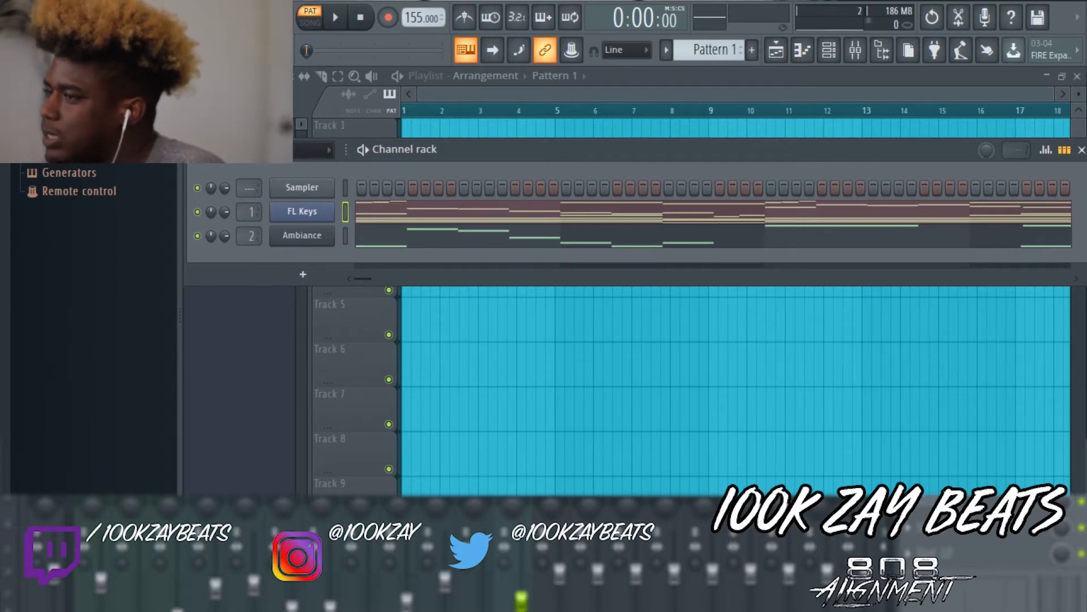
{"action": "left_click", "coordinate": [96, 76]}
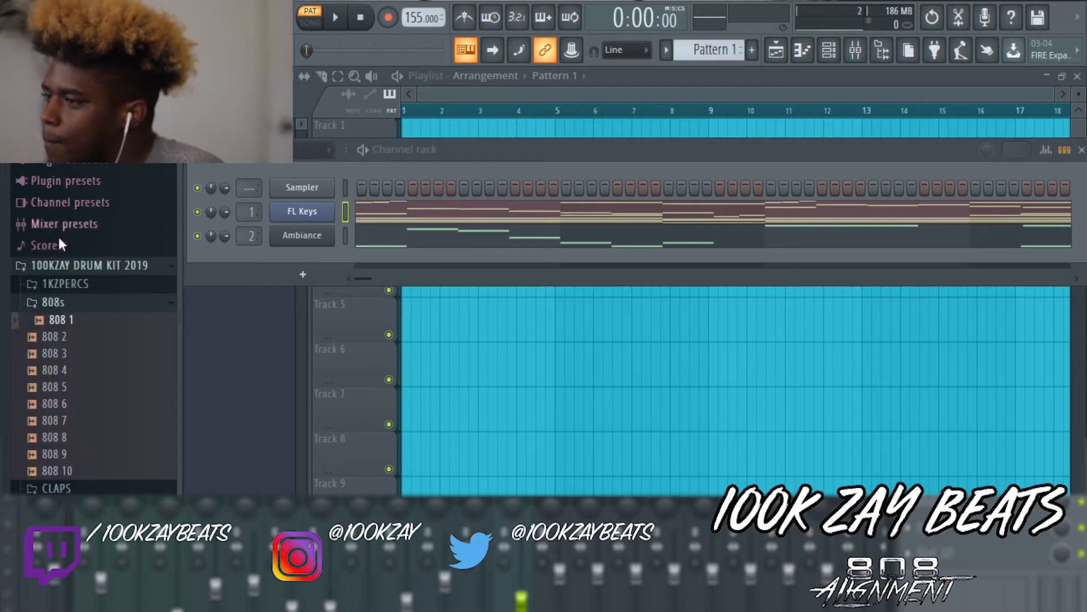
{"action": "left_click", "coordinate": [68, 319]}
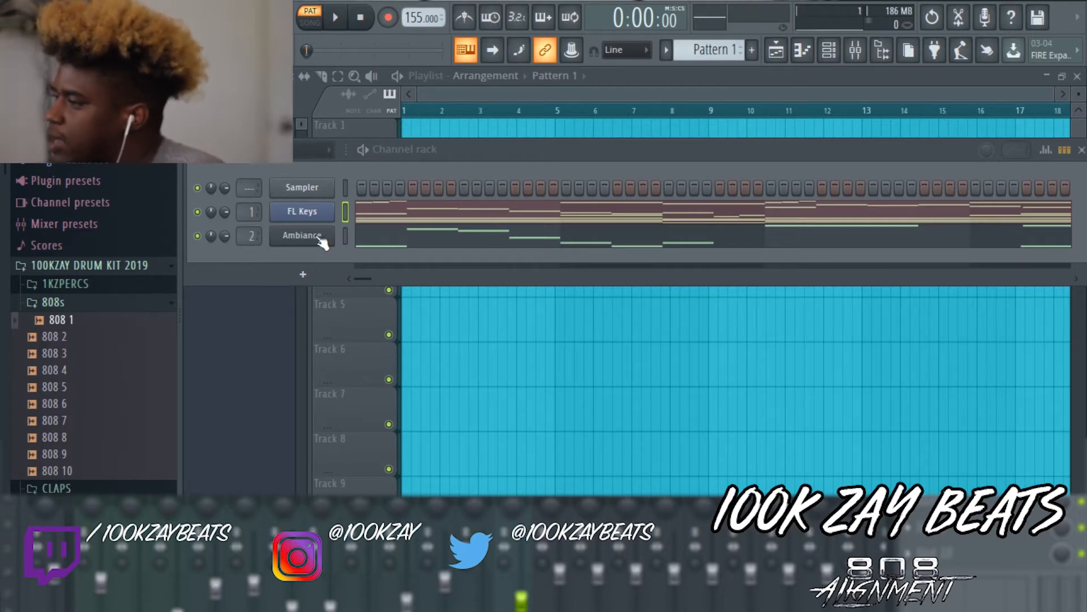
{"action": "left_click_drag", "start_coordinate": [53, 317], "coordinate": [58, 331]}
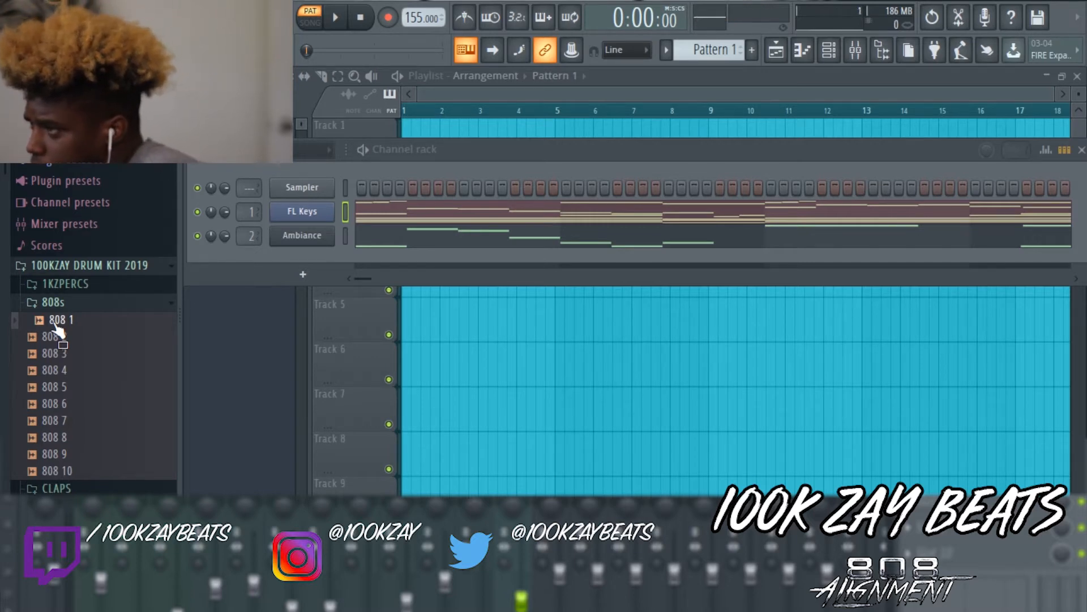
{"action": "left_click", "coordinate": [55, 324]}
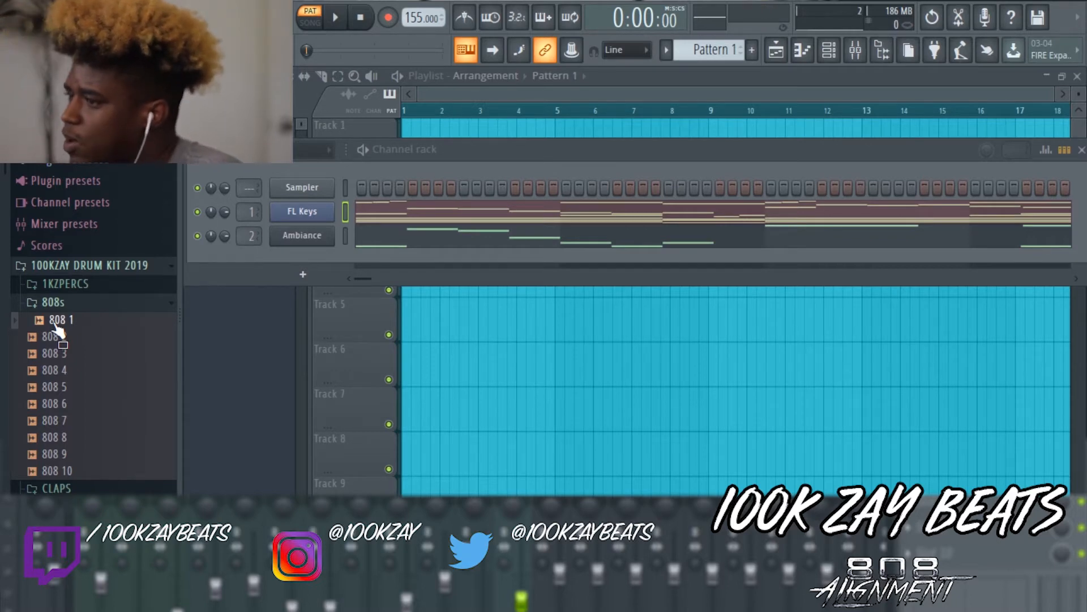
{"action": "left_click_drag", "start_coordinate": [57, 330], "coordinate": [311, 263]}
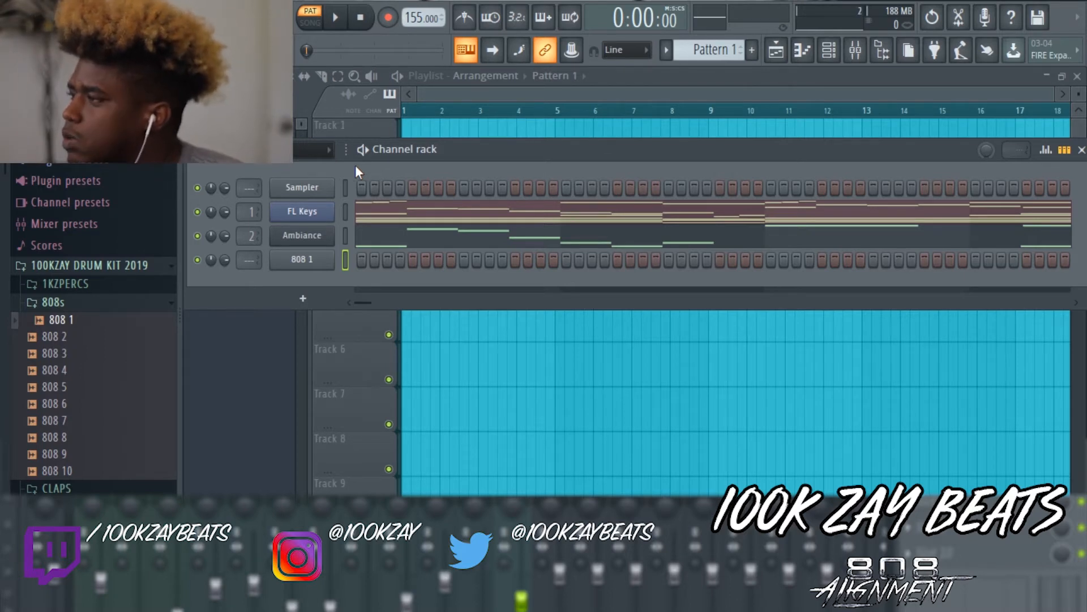
Step: Start pattern playback with the metronome on and route the 808 1 channel to mixer track 3
{"action": "key", "text": "space"}
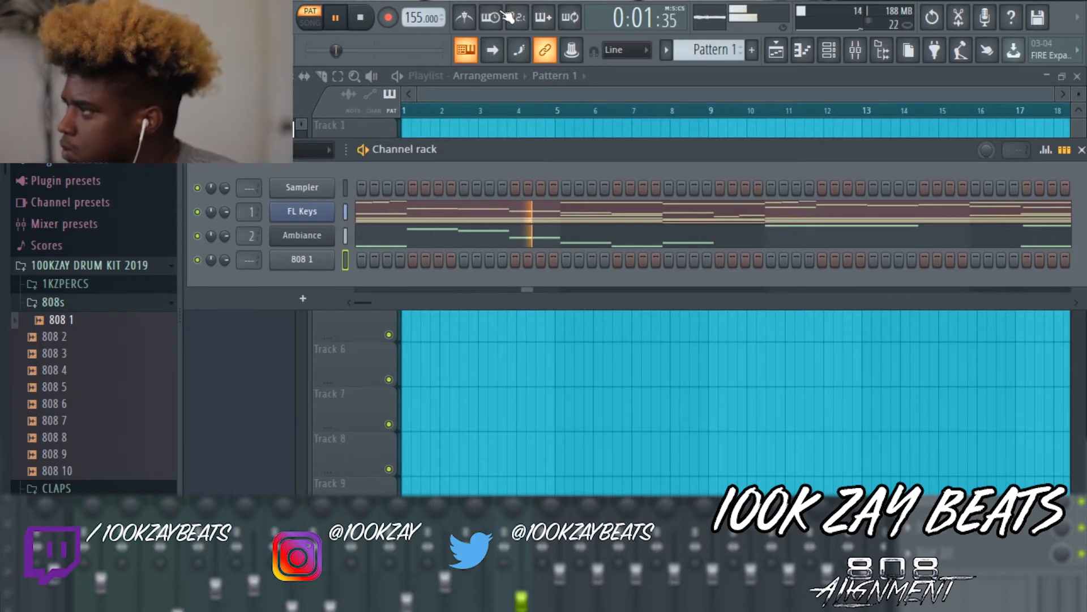
{"action": "left_click", "coordinate": [472, 17]}
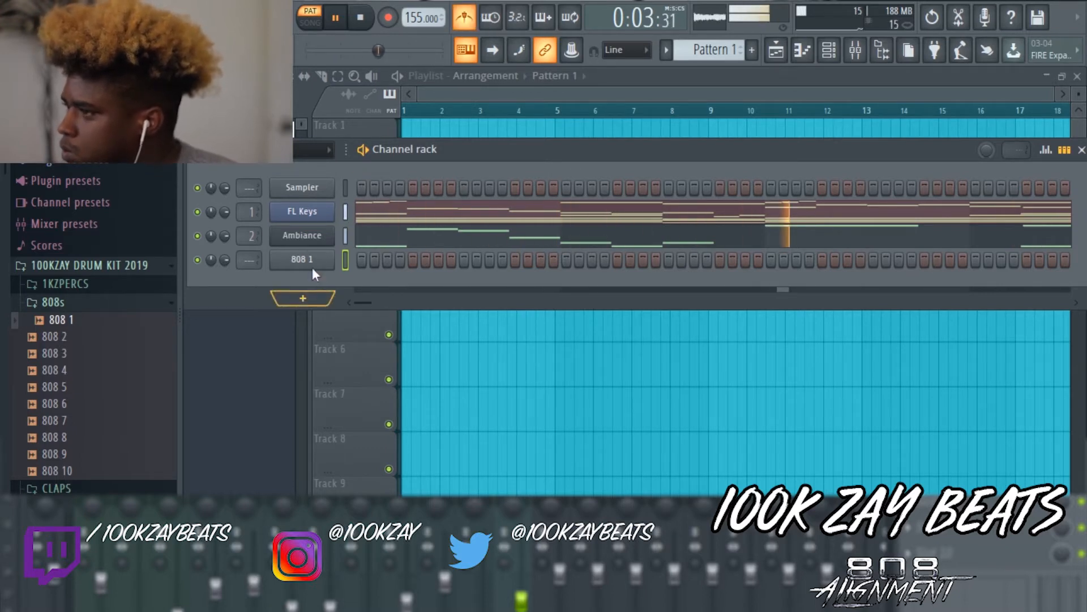
{"action": "scroll", "coordinate": [245, 261], "scroll_direction": "up", "scroll_amount": 3}
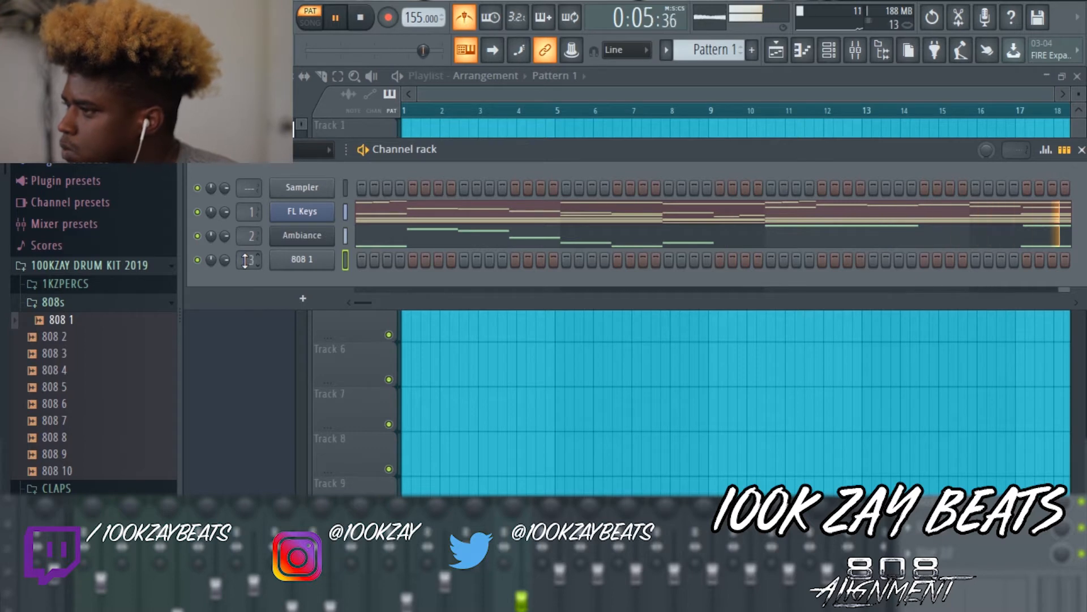
Step: Enable the 808 1 channel's volume envelope and shape it with instant attack, a long hold, and no decay or release, then stop playback
{"action": "left_click", "coordinate": [289, 259]}
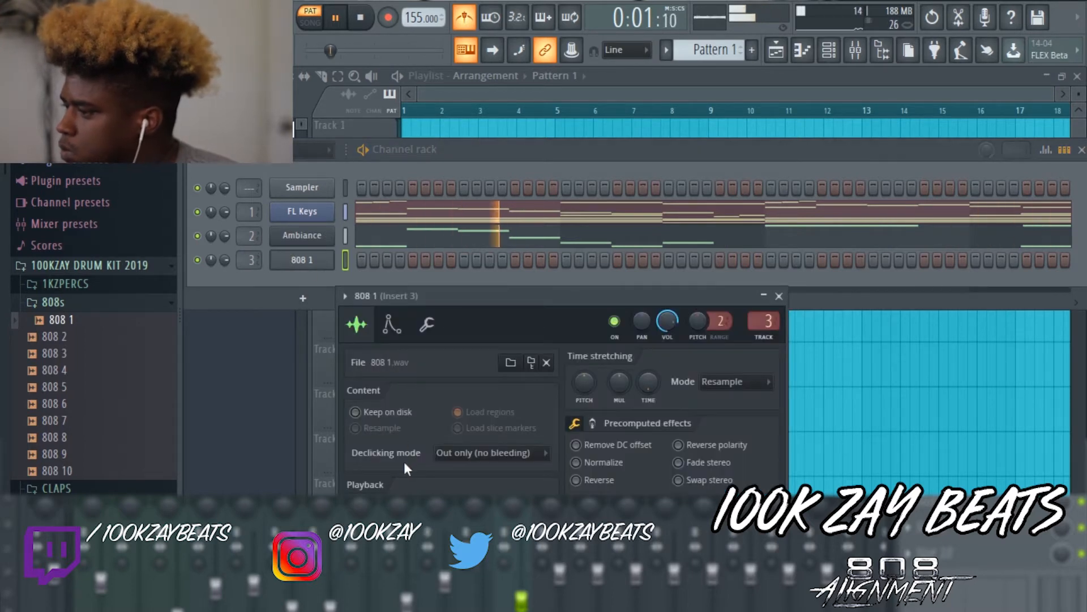
{"action": "left_click", "coordinate": [426, 325]}
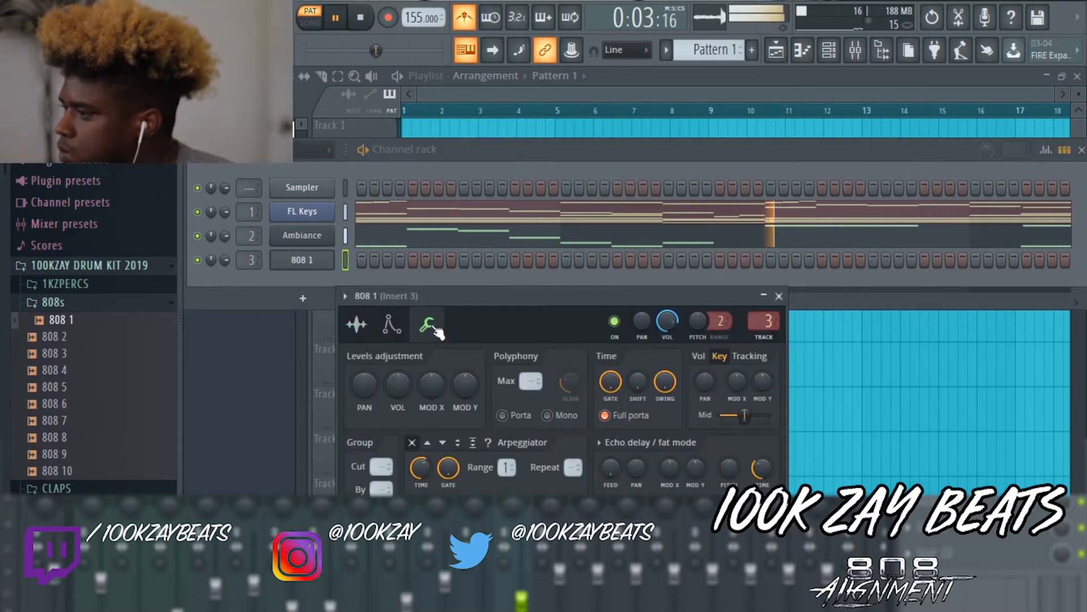
{"action": "scroll", "coordinate": [360, 467], "scroll_direction": "up", "scroll_amount": 3}
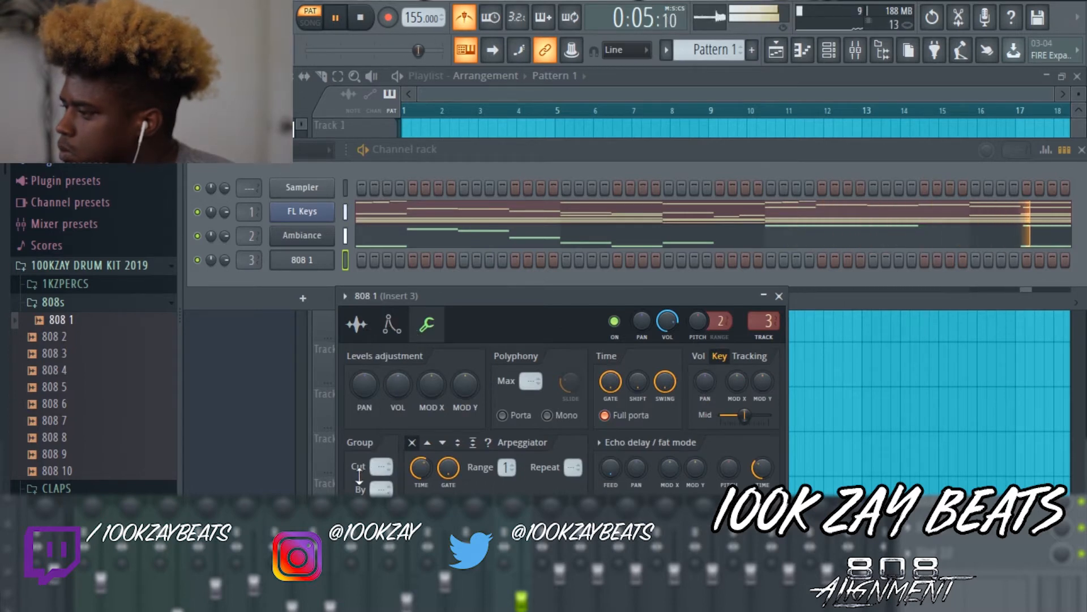
{"action": "scroll", "coordinate": [358, 489], "scroll_direction": "up", "scroll_amount": 3}
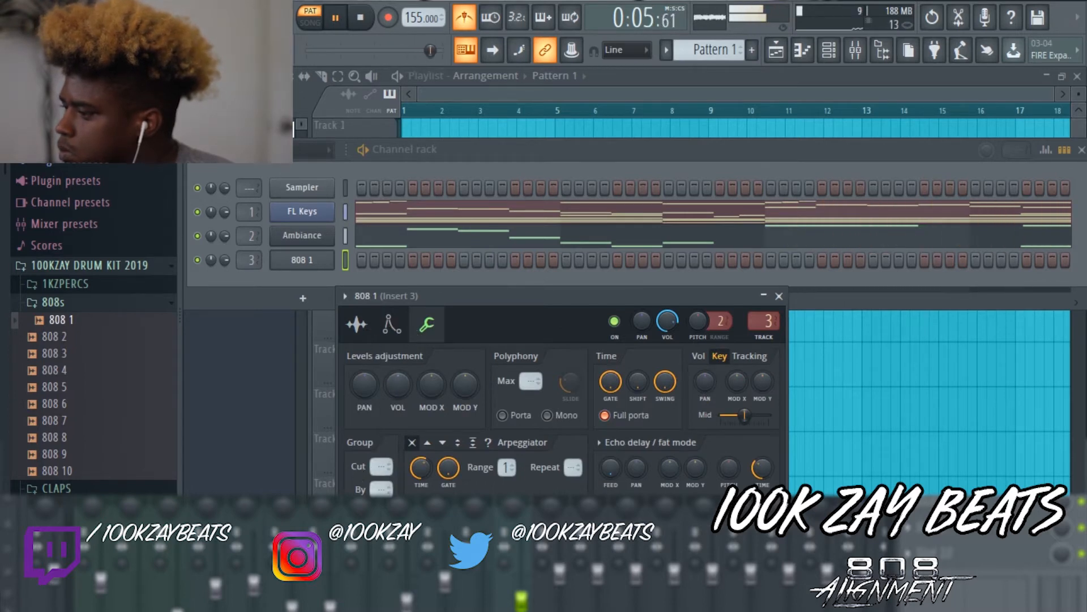
{"action": "left_click", "coordinate": [391, 325]}
{"action": "left_click_drag", "start_coordinate": [373, 400], "coordinate": [423, 402]}
{"action": "left_click_drag", "start_coordinate": [443, 437], "coordinate": [422, 463]}
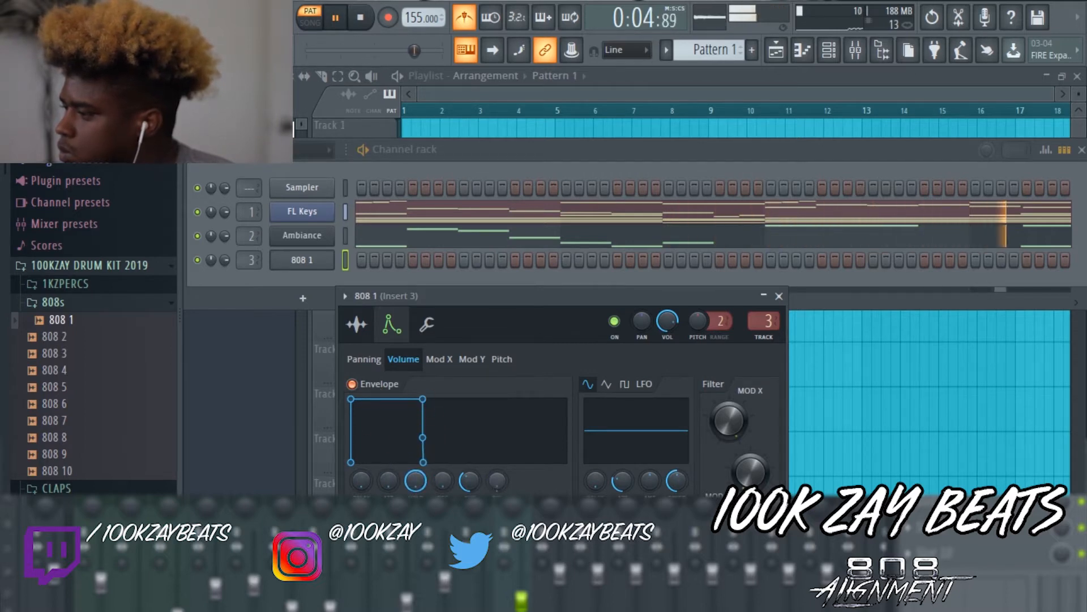
{"action": "key", "text": "space"}
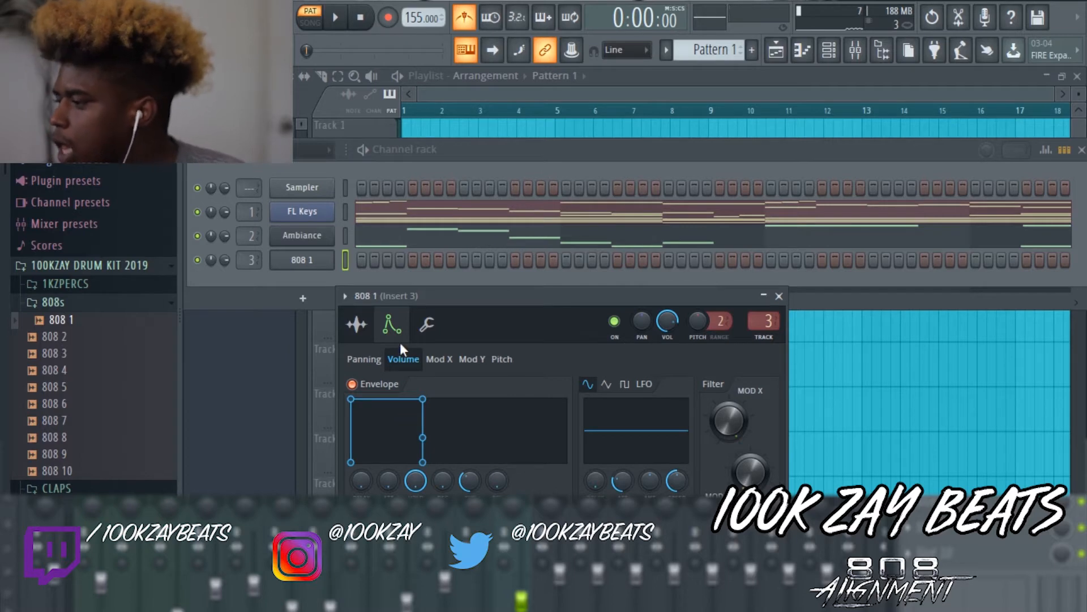
Step: Set the 808 1 channel's cut group to Cut 3 and By 3, and raise its volume level adjustment
{"action": "left_click", "coordinate": [357, 324]}
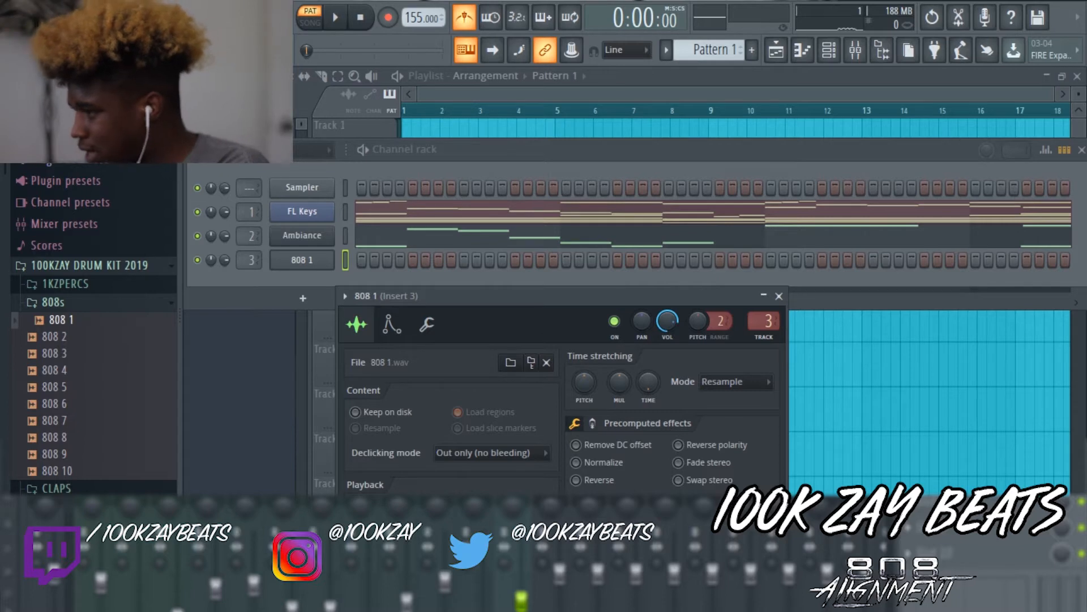
{"action": "left_click", "coordinate": [425, 324]}
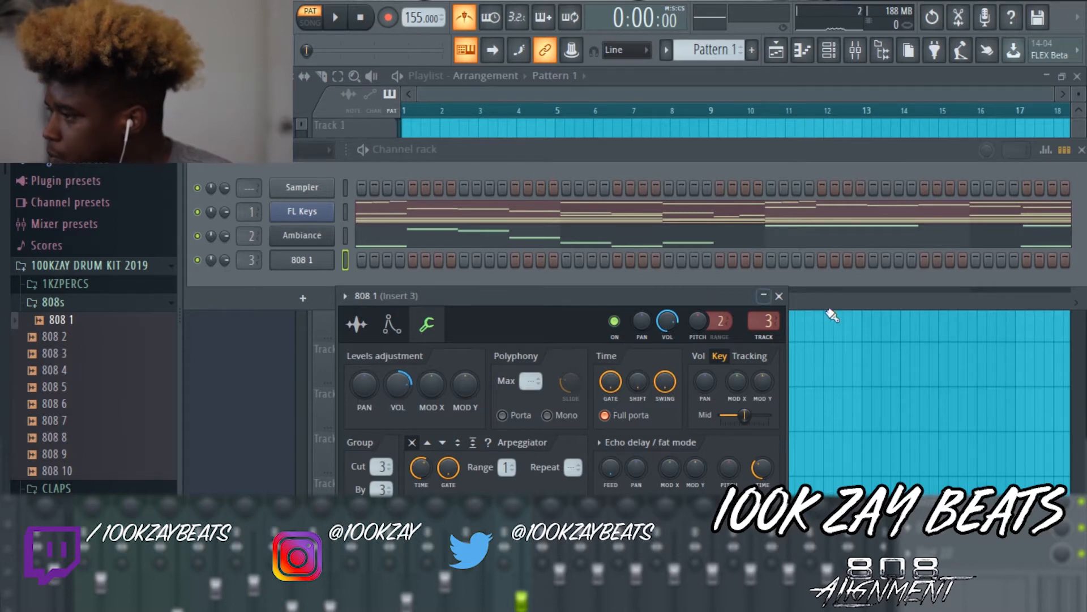
{"action": "left_click", "coordinate": [780, 296]}
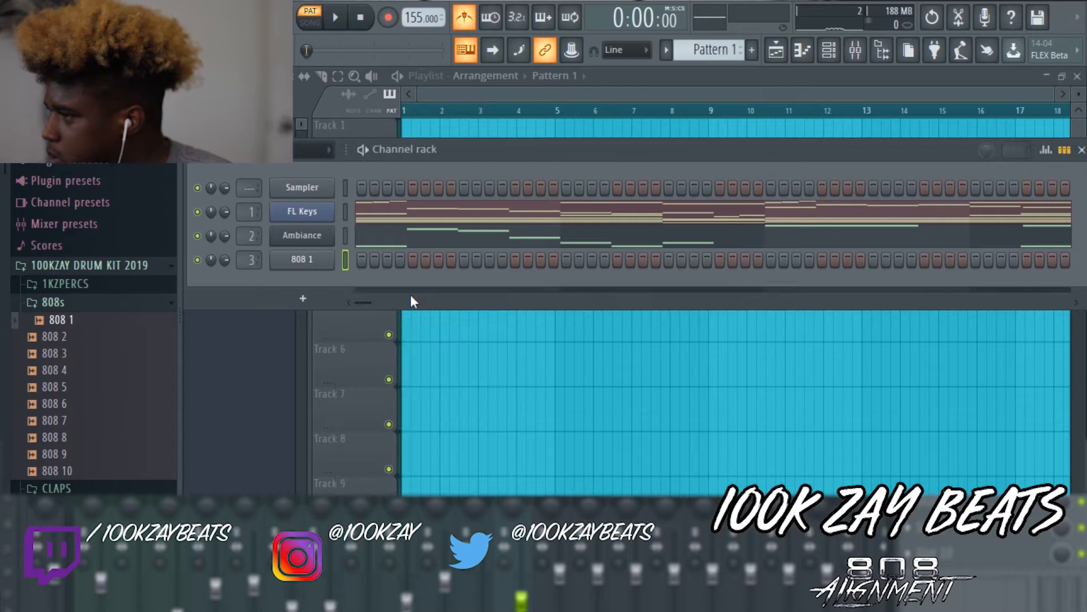
Step: Open the piano roll for the 808 1 channel and place a half-bar E4 note at the start of bar 1
{"action": "right_click", "coordinate": [326, 256]}
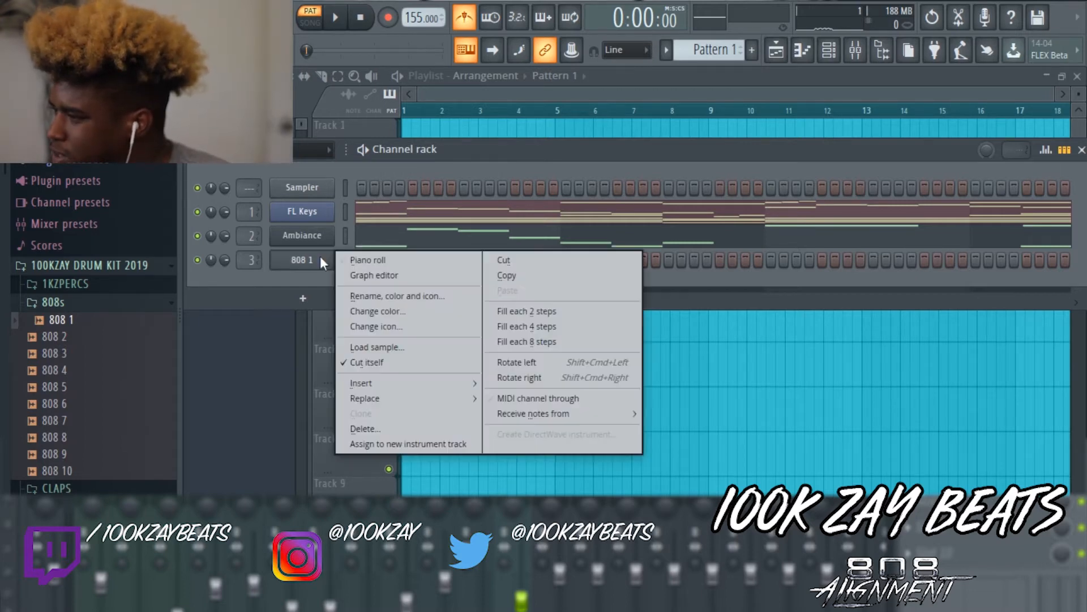
{"action": "left_click", "coordinate": [369, 263]}
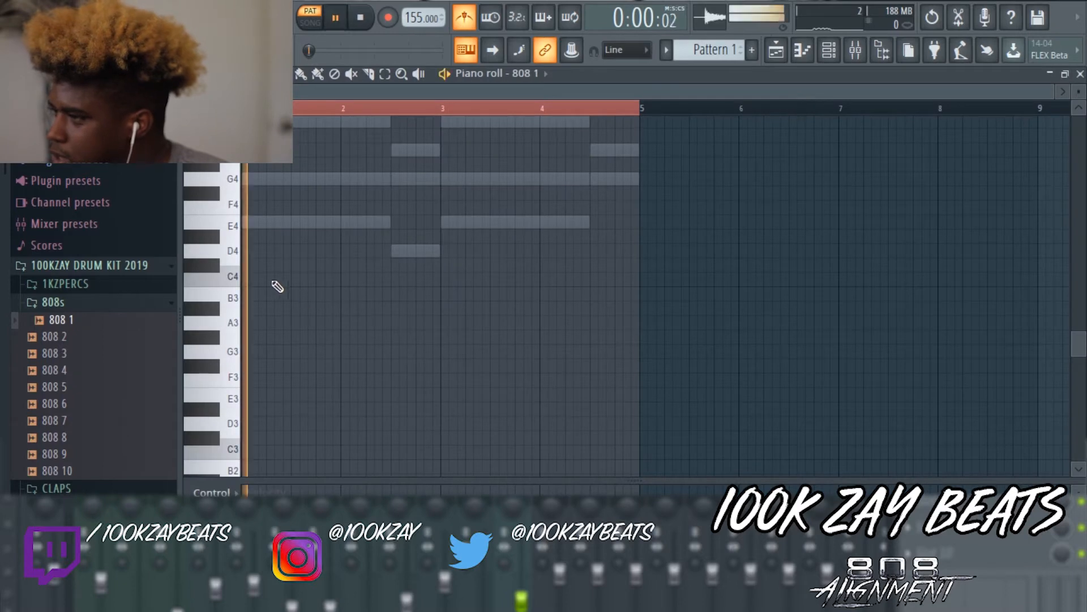
{"action": "left_click_drag", "start_coordinate": [258, 222], "coordinate": [213, 216]}
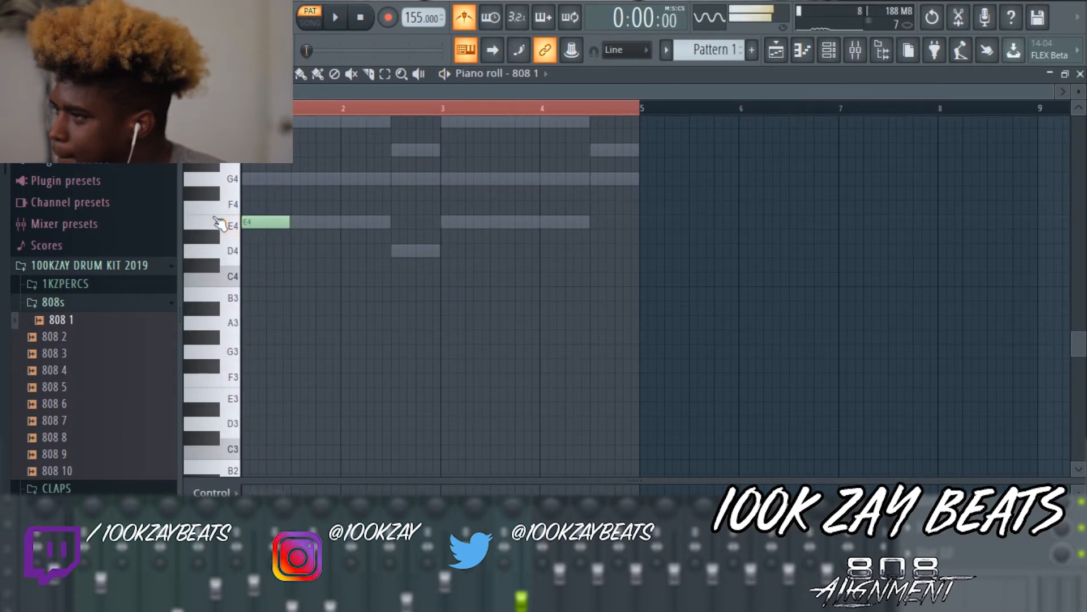
Step: Select the E4 note at the start of bar 1 and move it up one octave to E5
{"action": "left_click_drag", "start_coordinate": [259, 255], "coordinate": [297, 214]}
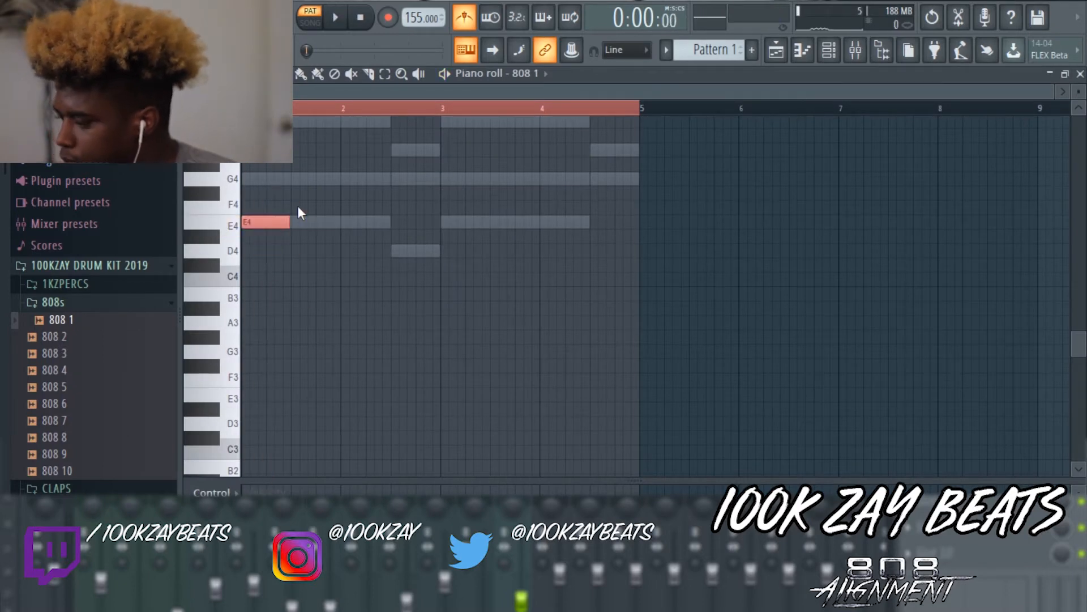
{"action": "key", "text": "Delete"}
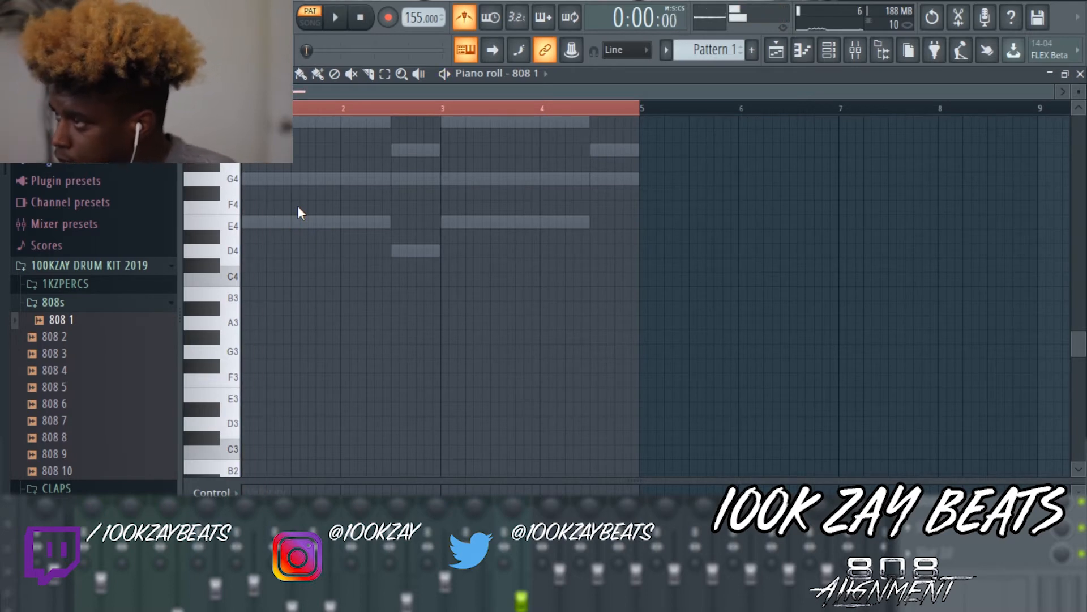
{"action": "scroll", "coordinate": [297, 213], "scroll_direction": "up", "scroll_amount": 8}
{"action": "scroll", "coordinate": [296, 210], "scroll_direction": "down", "scroll_amount": 6}
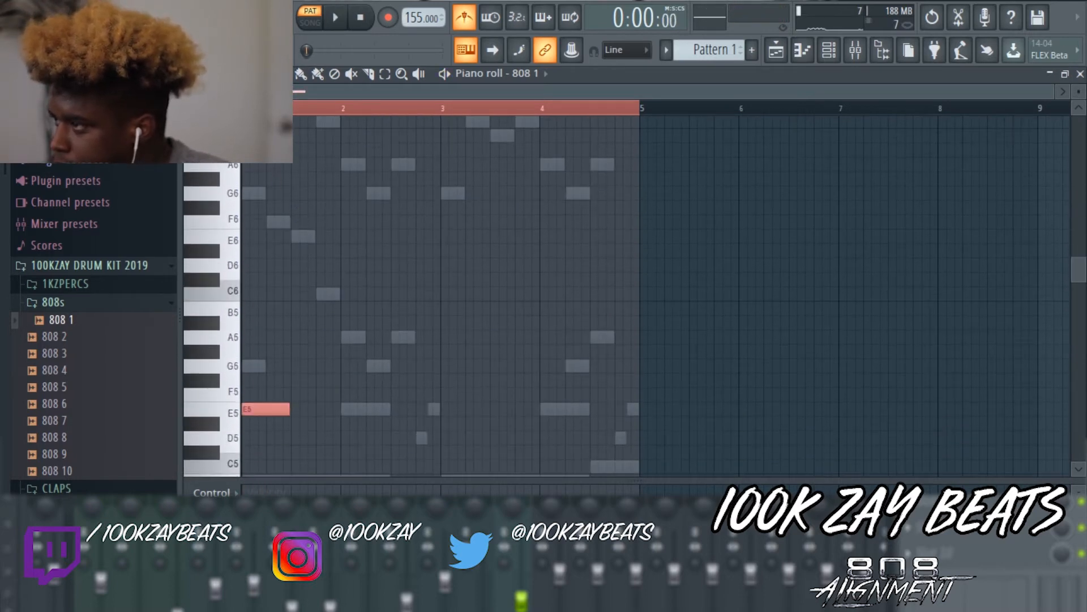
{"action": "scroll", "coordinate": [290, 125], "scroll_direction": "up", "scroll_amount": 7}
{"action": "scroll", "coordinate": [278, 215], "scroll_direction": "down", "scroll_amount": 8}
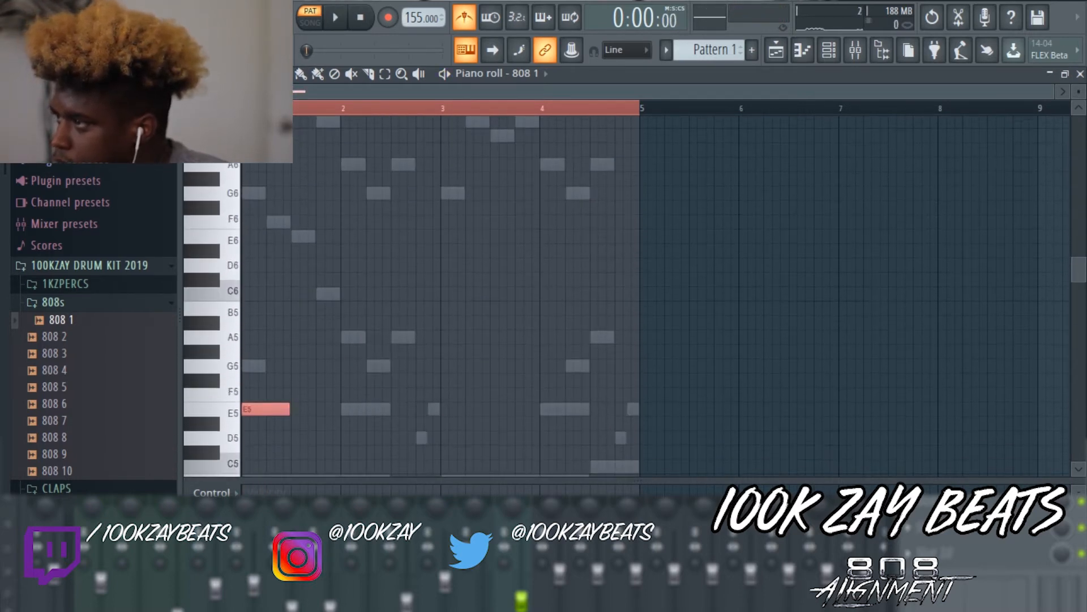
{"action": "scroll", "coordinate": [275, 215], "scroll_direction": "up", "scroll_amount": 3}
Step: Audition the pattern with the opening E5 note and shorten that note to one beat
{"action": "left_click_drag", "start_coordinate": [334, 93], "coordinate": [288, 93]}
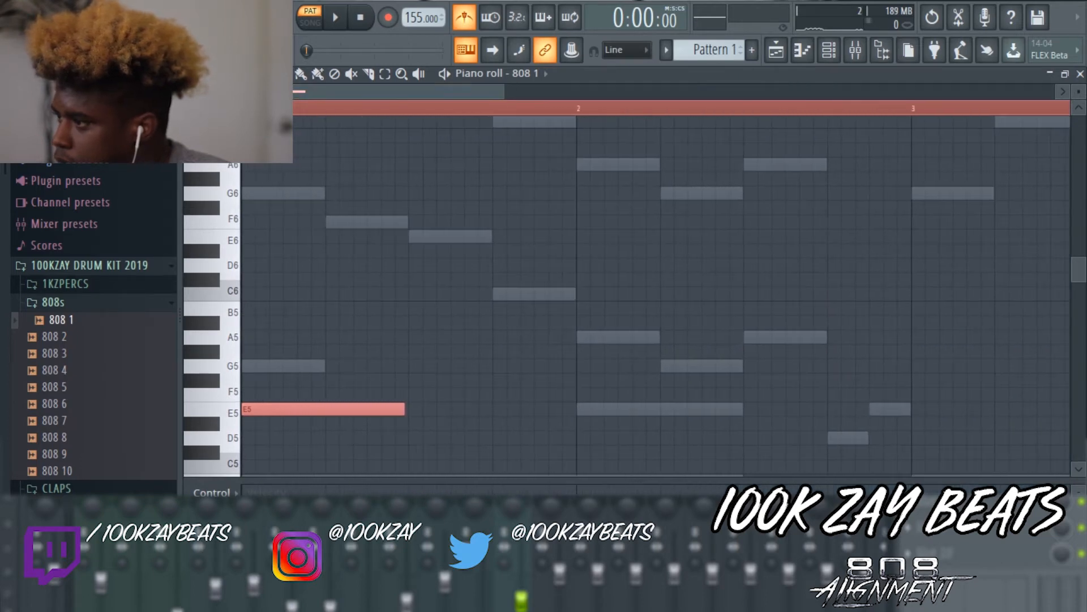
{"action": "key", "text": "space"}
{"action": "key", "text": "space"}
{"action": "left_click", "coordinate": [403, 409]}
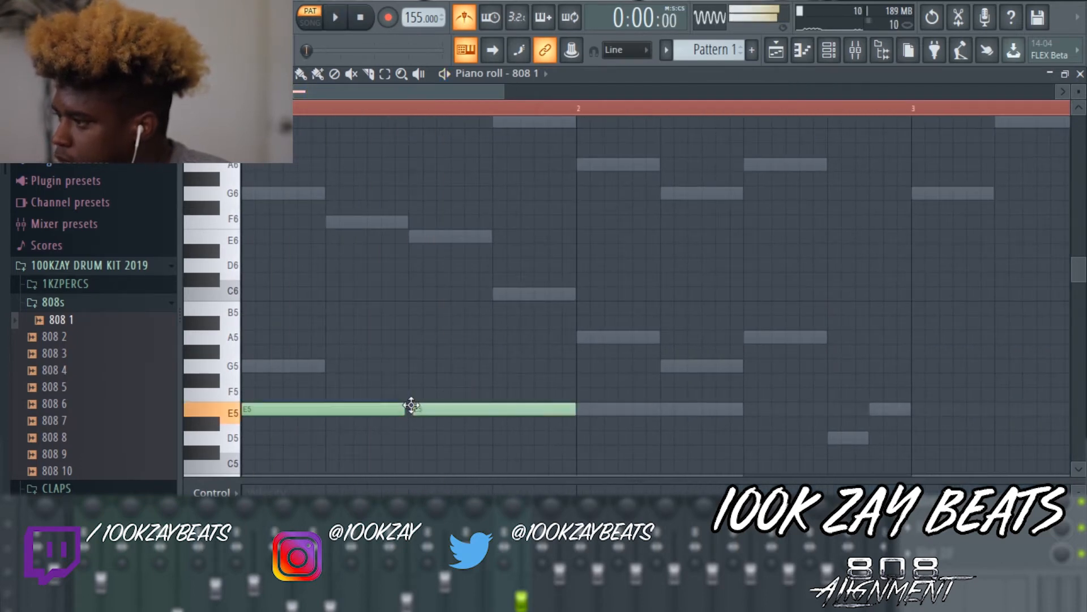
{"action": "key", "text": "space"}
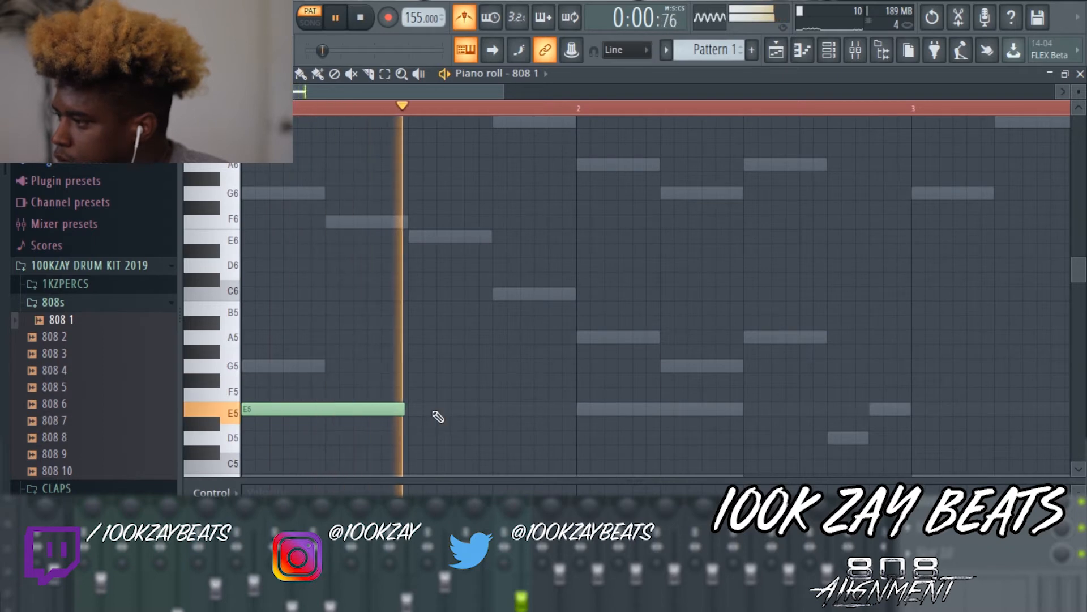
{"action": "key", "text": "space"}
{"action": "left_click_drag", "start_coordinate": [403, 413], "coordinate": [300, 412]}
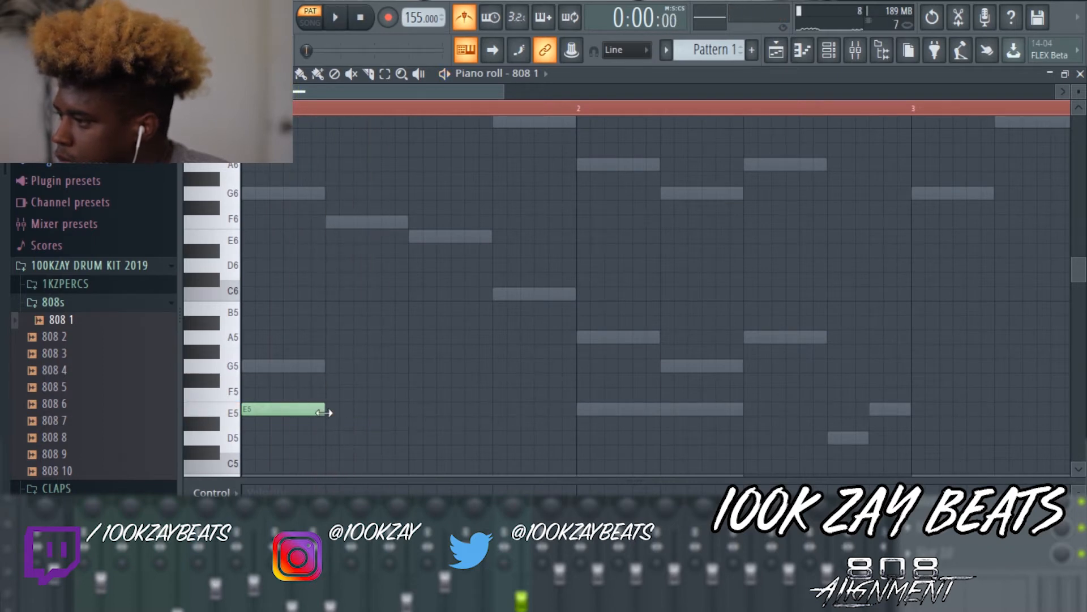
Step: Add a second one-beat E5 note in bar 1, audition it, and shift it half a beat earlier than beat 3
{"action": "left_click", "coordinate": [416, 412]}
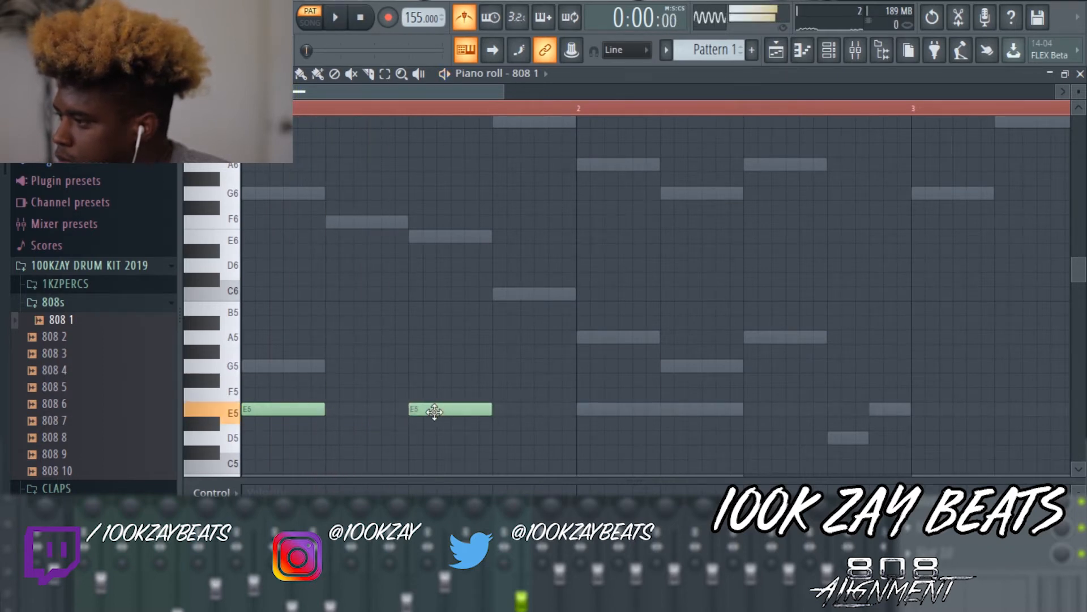
{"action": "key", "text": "space"}
{"action": "key", "text": "space"}
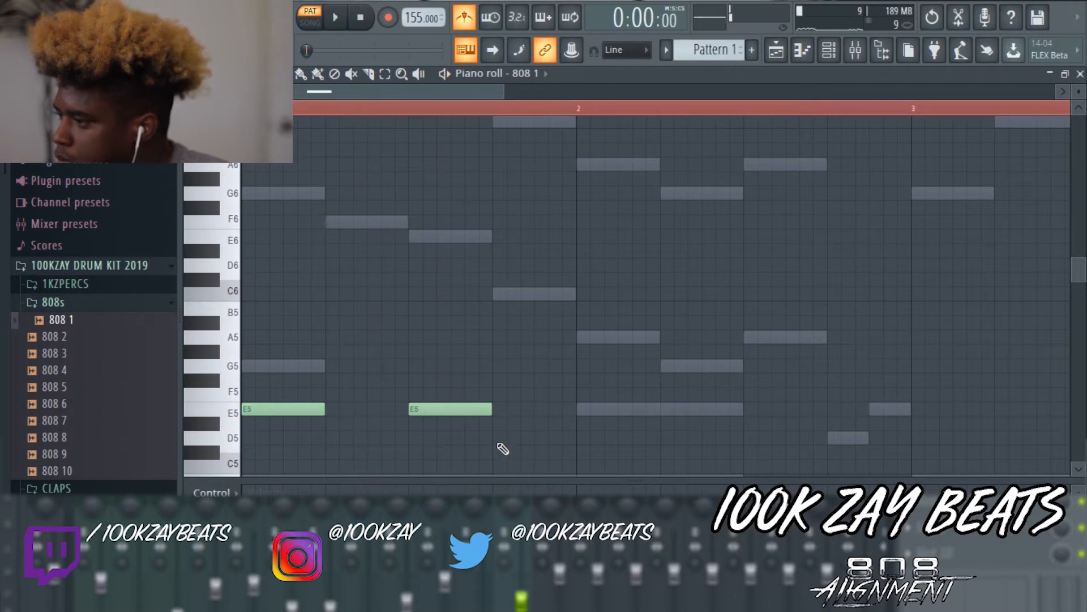
{"action": "left_click_drag", "start_coordinate": [462, 409], "coordinate": [421, 409]}
{"action": "key", "text": "space"}
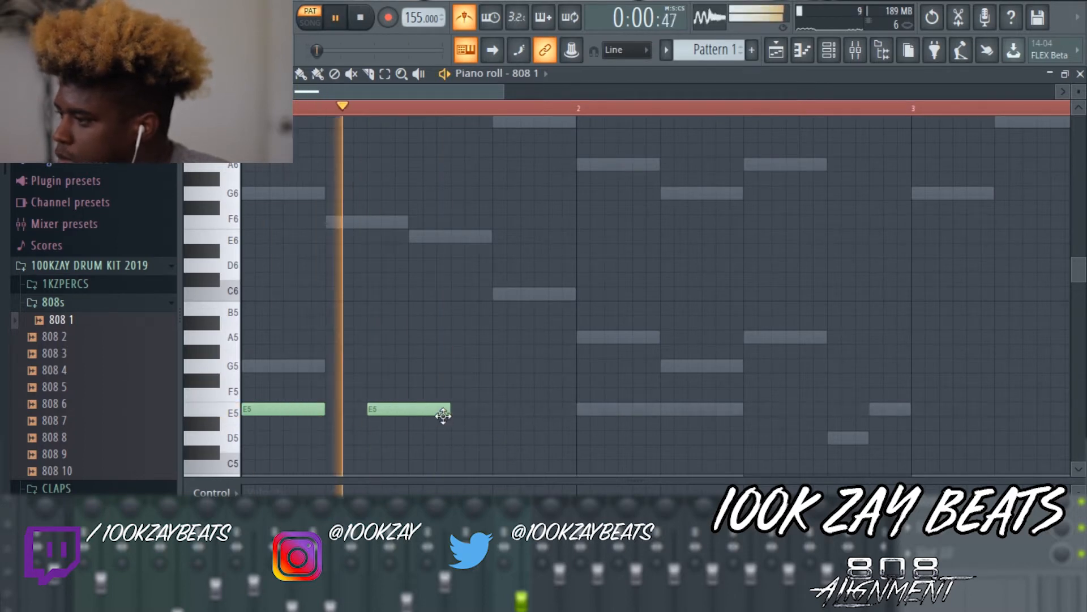
{"action": "key", "text": "space"}
Step: Extend both E5 notes to one and a half beats each and add a third E5 note near beat 4
{"action": "left_click_drag", "start_coordinate": [325, 411], "coordinate": [358, 412]}
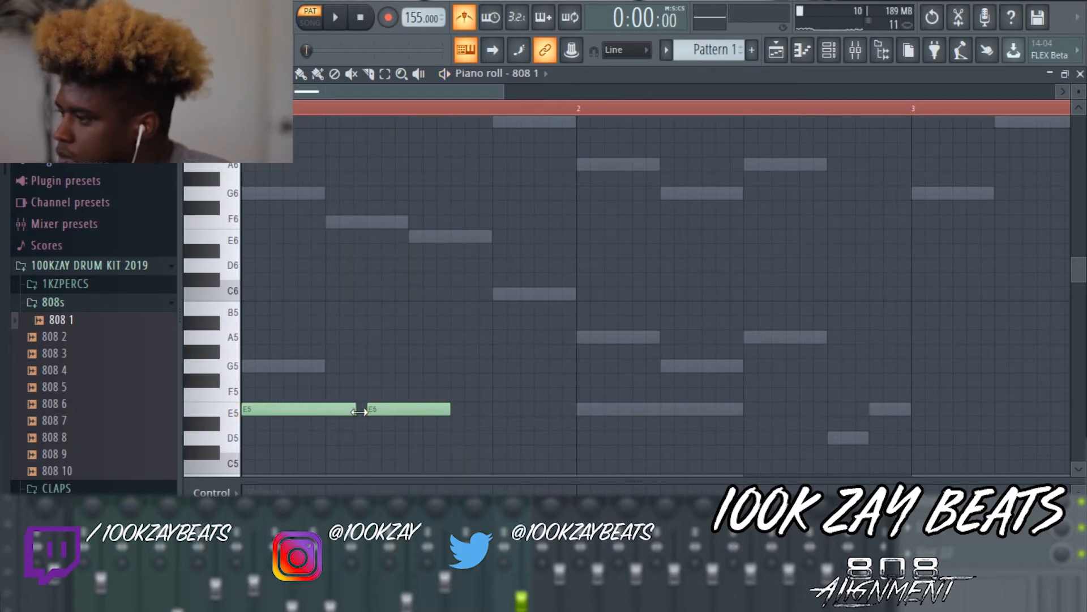
{"action": "left_click_drag", "start_coordinate": [451, 410], "coordinate": [492, 410]}
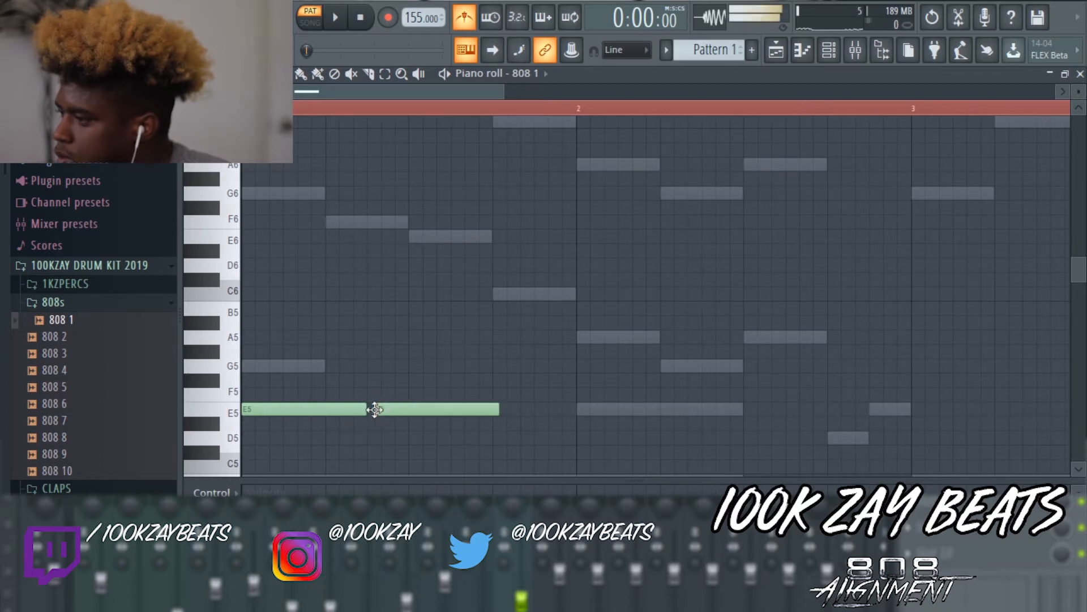
{"action": "left_click", "coordinate": [501, 410]}
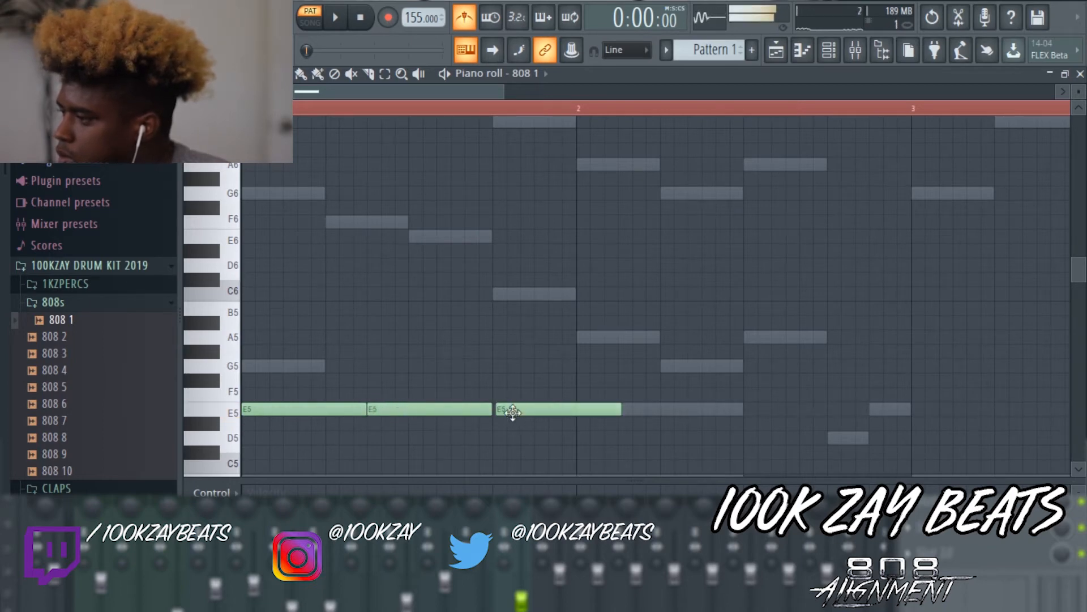
Step: Add a D5 note on beat 3 of bar 2, audition the bassline, and lengthen the note to the end of the bar
{"action": "key", "text": "space"}
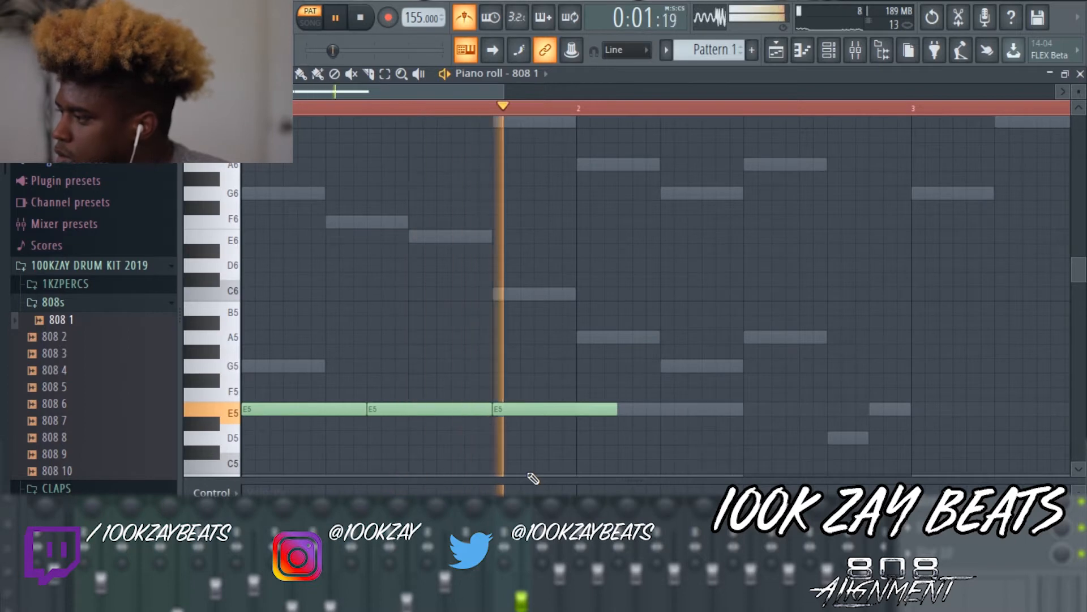
{"action": "key", "text": "space"}
{"action": "left_click", "coordinate": [744, 409]}
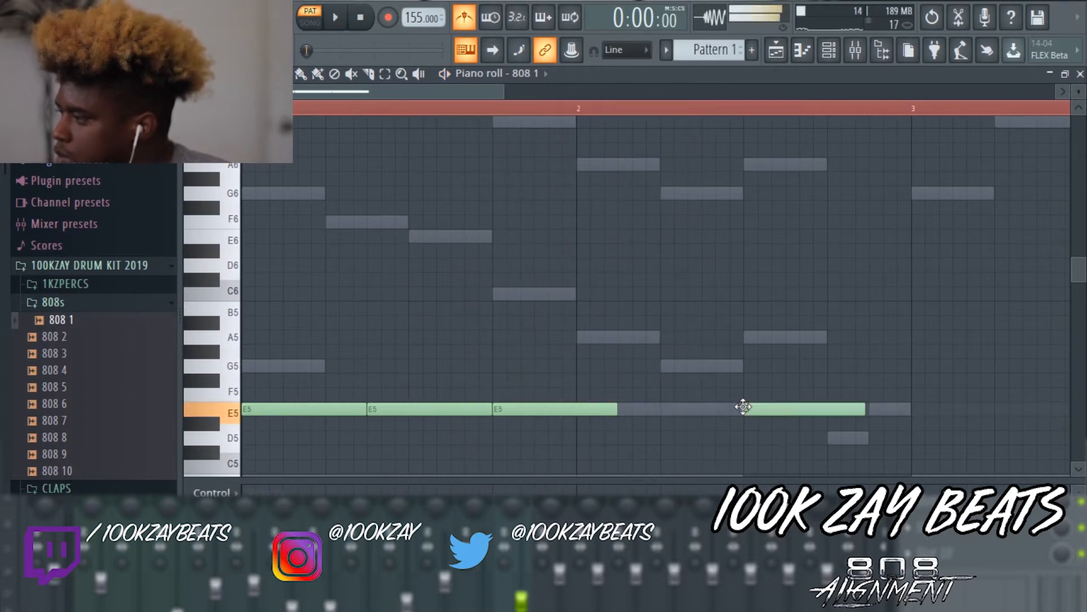
{"action": "left_click_drag", "start_coordinate": [761, 408], "coordinate": [764, 440]}
{"action": "key", "text": "space"}
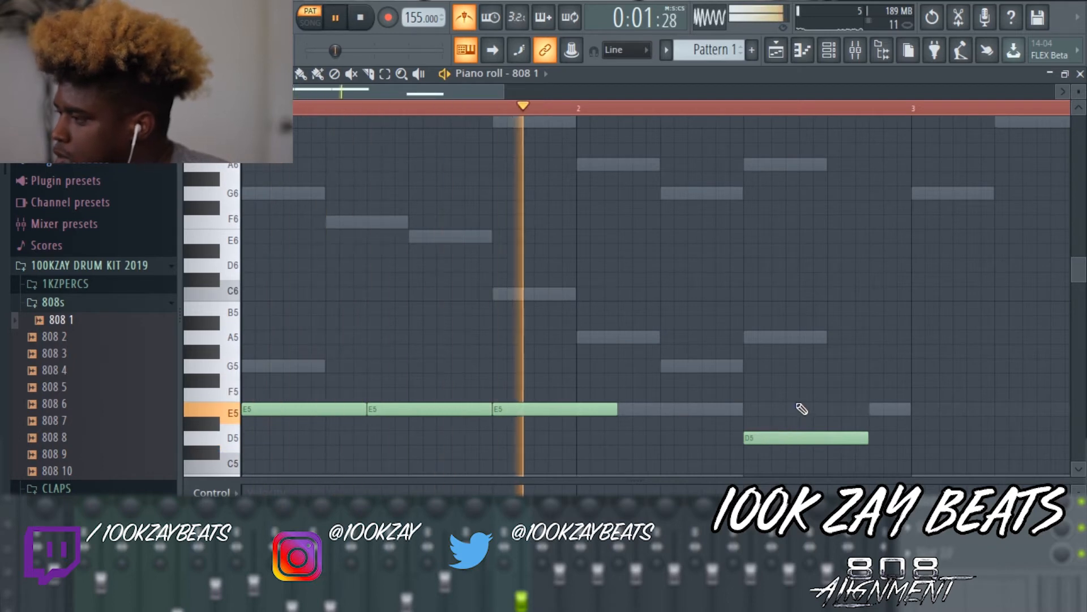
{"action": "key", "text": "space"}
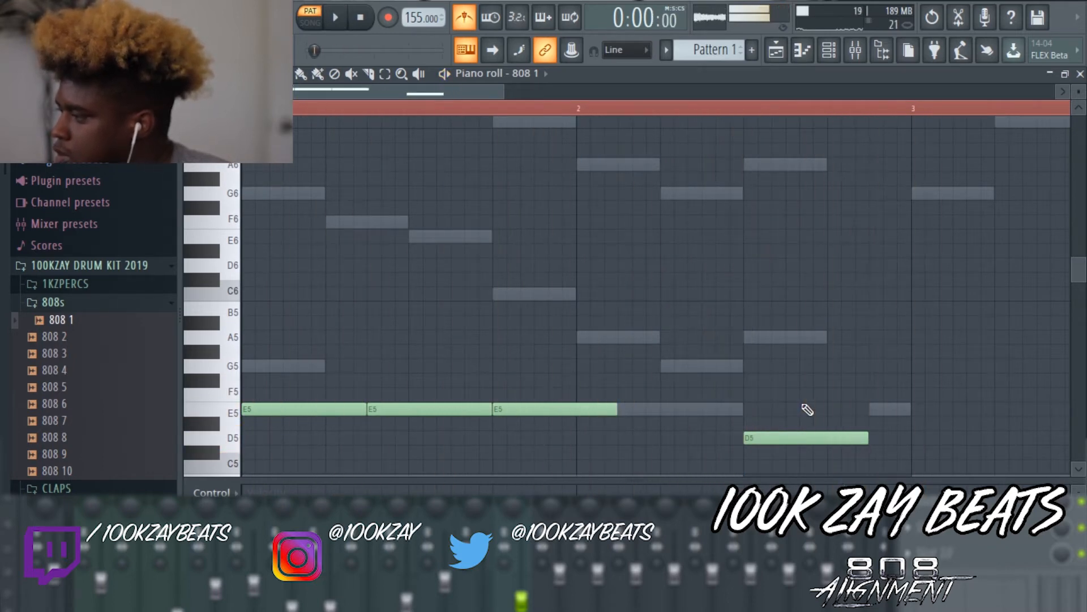
{"action": "left_click_drag", "start_coordinate": [871, 437], "coordinate": [914, 443]}
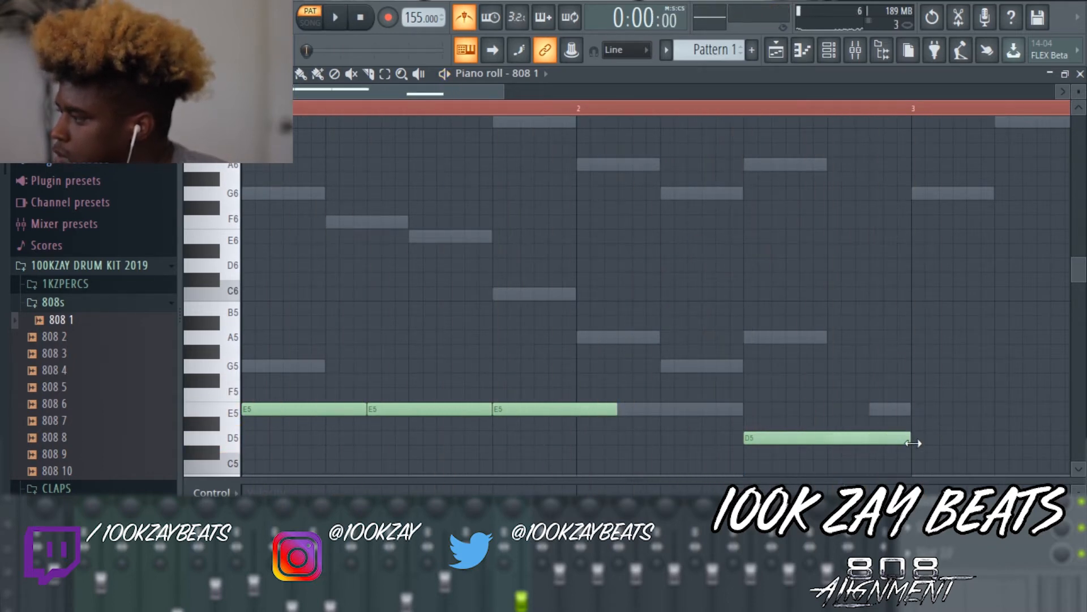
{"action": "left_click", "coordinate": [914, 410]}
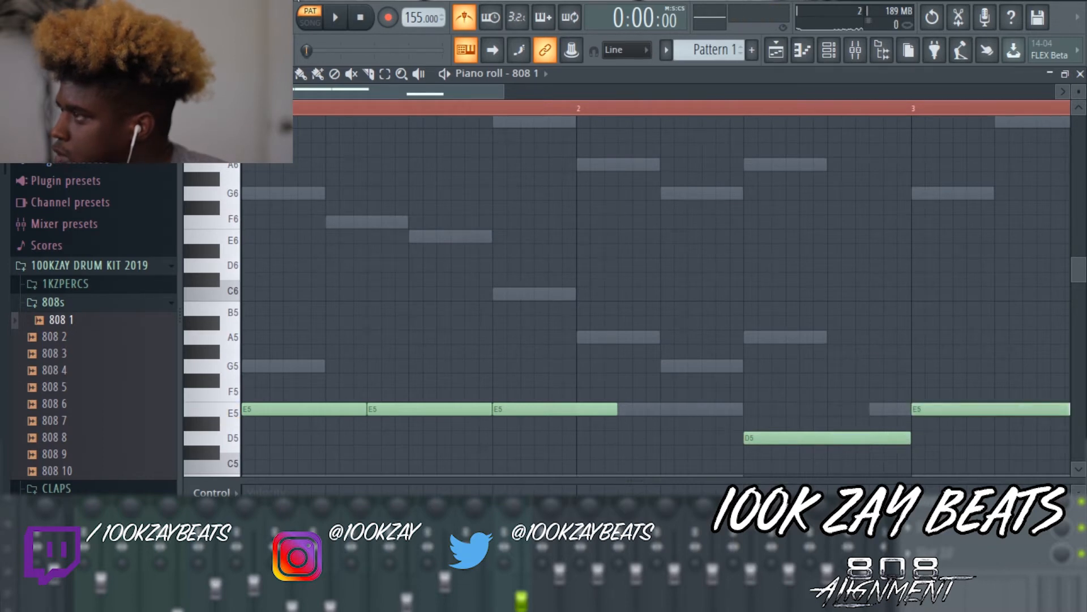
{"action": "left_click_drag", "start_coordinate": [419, 93], "coordinate": [488, 103]}
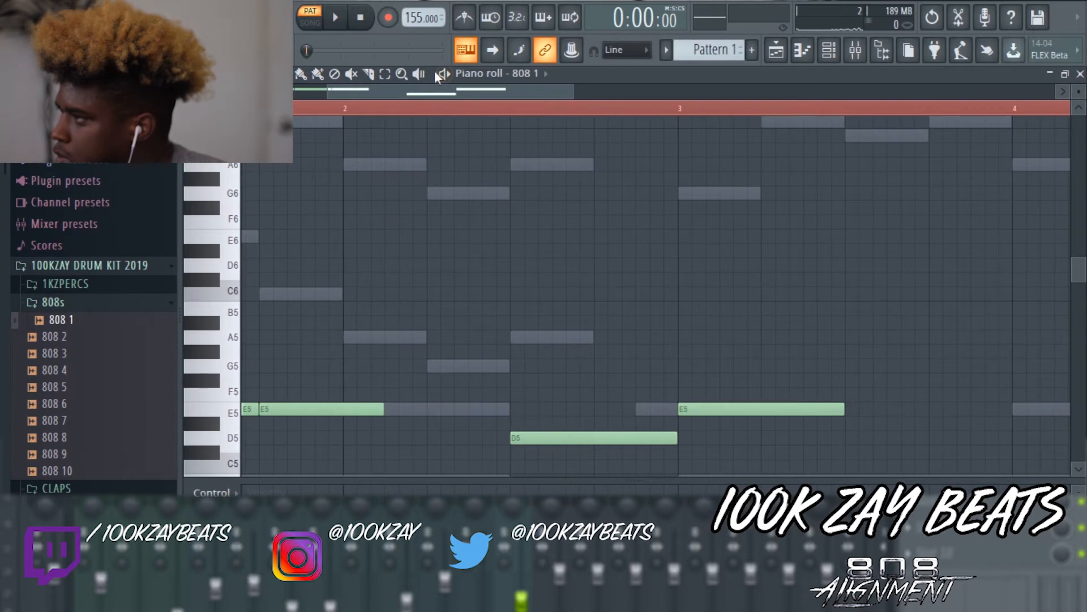
{"action": "left_click_drag", "start_coordinate": [325, 87], "coordinate": [306, 89]}
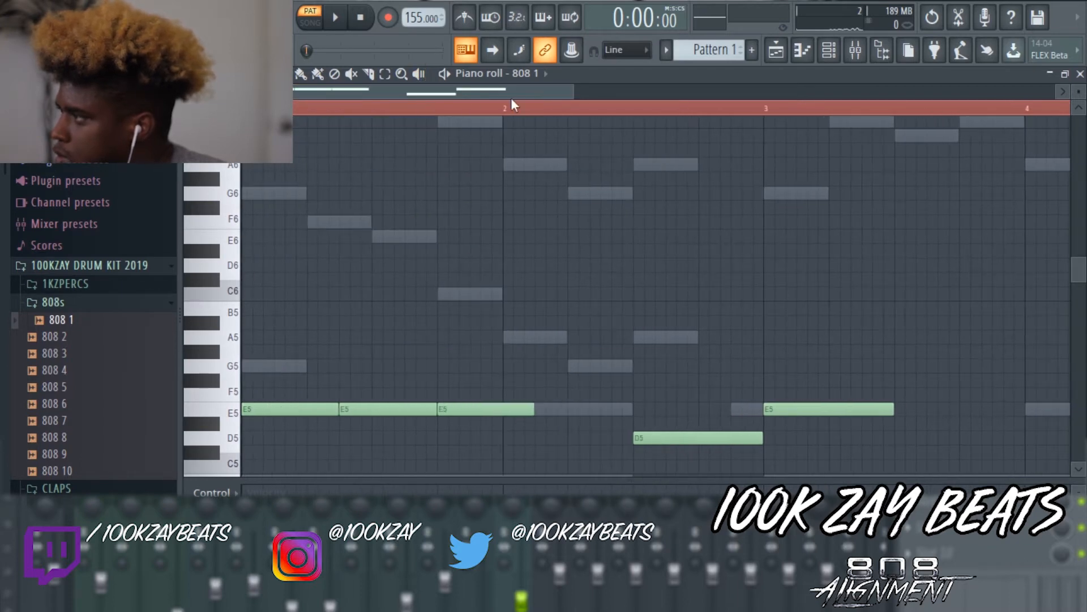
{"action": "left_click_drag", "start_coordinate": [571, 92], "coordinate": [795, 92]}
{"action": "right_click", "coordinate": [593, 410]}
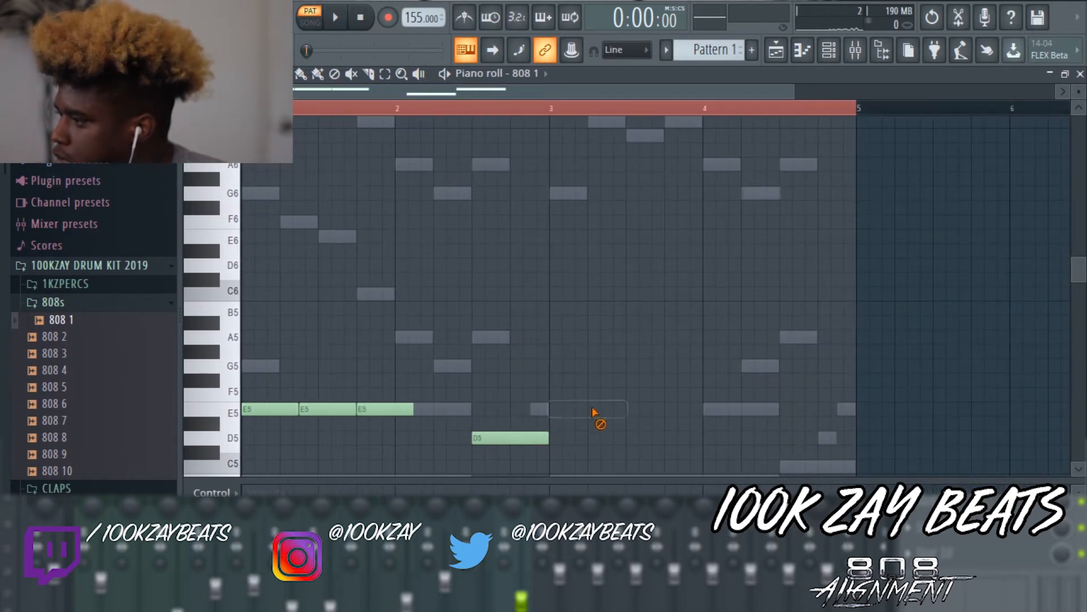
Step: Duplicate the four 808 notes of bars 1 and 2, move the copies to start at bar 3, and clear the timeline selection
{"action": "left_click_drag", "start_coordinate": [515, 478], "coordinate": [384, 378]}
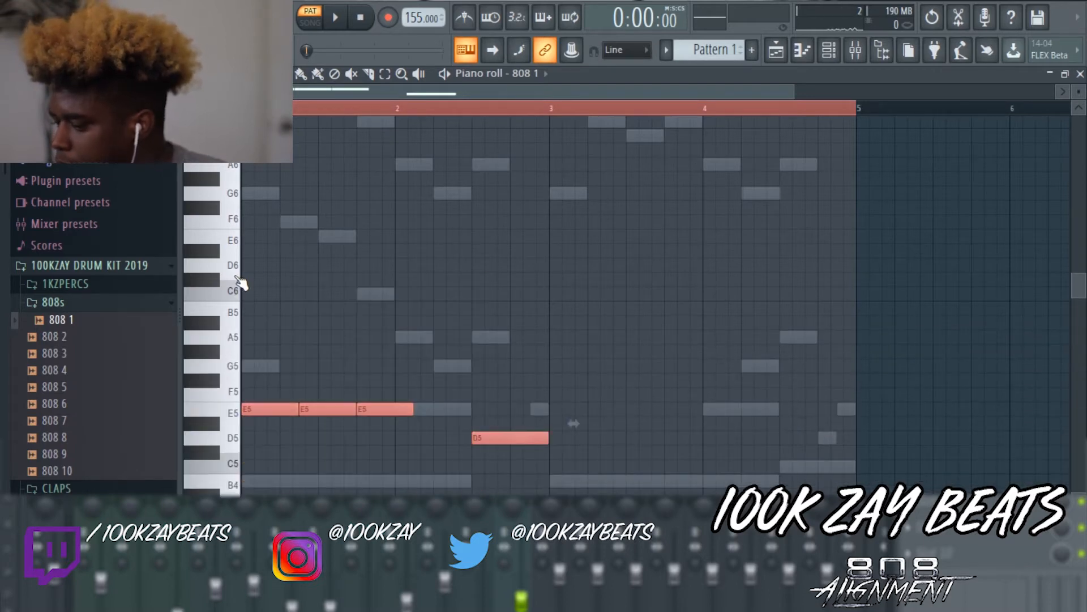
{"action": "key", "text": "ctrl+b"}
{"action": "left_click_drag", "start_coordinate": [708, 408], "coordinate": [403, 407]}
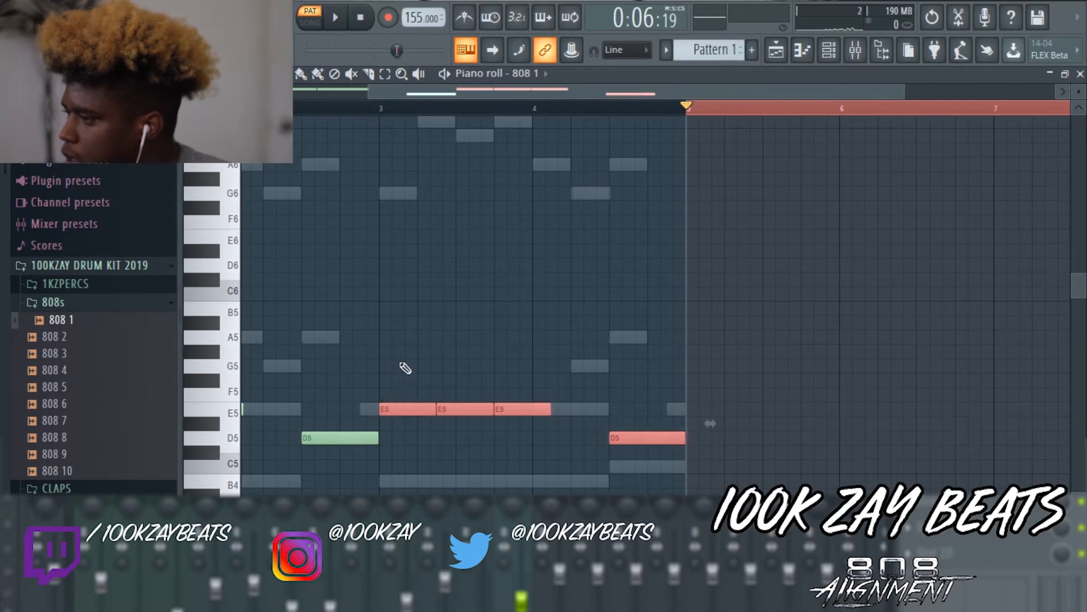
{"action": "left_click_drag", "start_coordinate": [729, 91], "coordinate": [337, 92]}
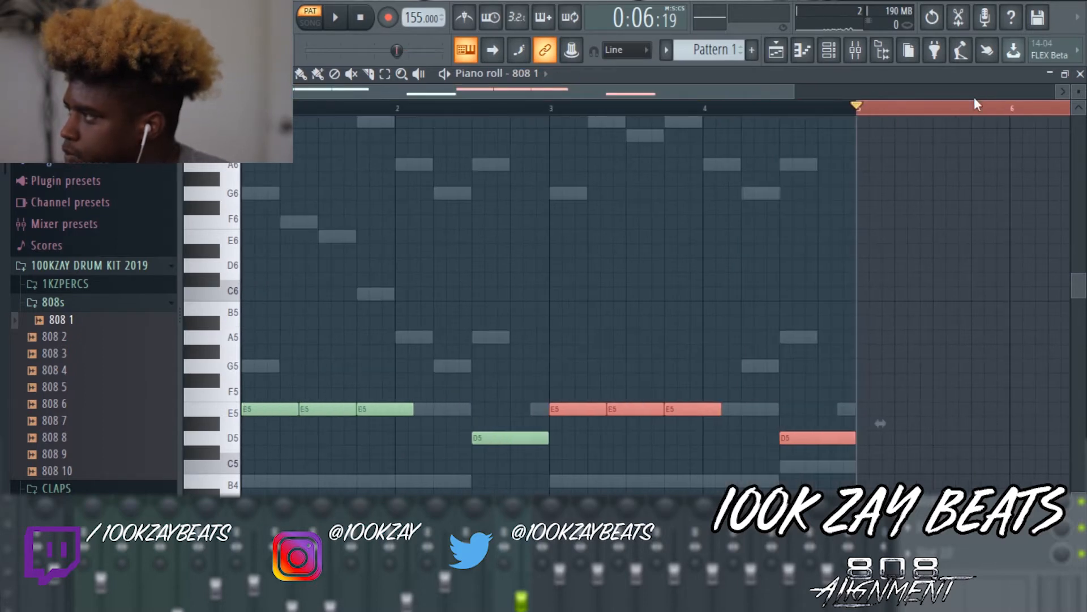
{"action": "left_click_drag", "start_coordinate": [792, 86], "coordinate": [999, 90]}
{"action": "left_click_drag", "start_coordinate": [1070, 112], "coordinate": [694, 109]}
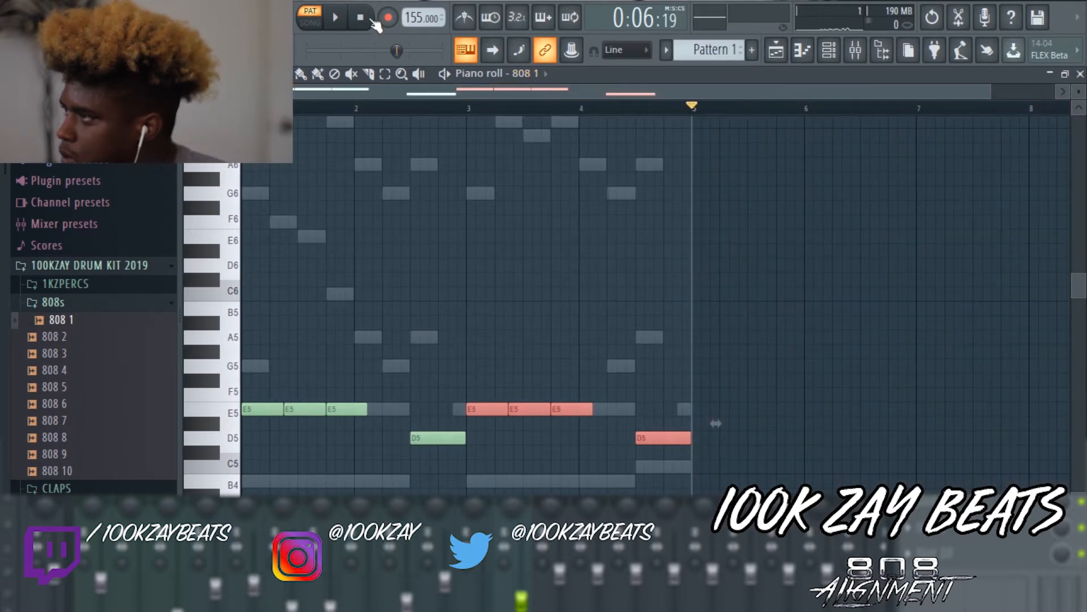
Step: Audition the four-bar bassline and add a one-beat G5 note on beat 2 of bar 4
{"action": "key", "text": "space"}
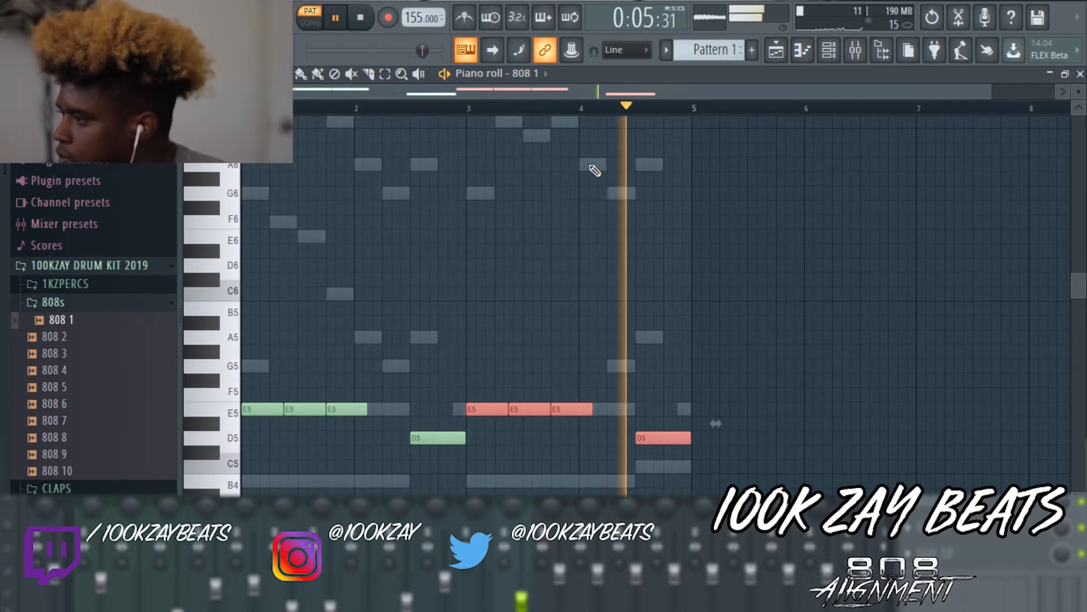
{"action": "key", "text": "space"}
{"action": "left_click", "coordinate": [616, 366]}
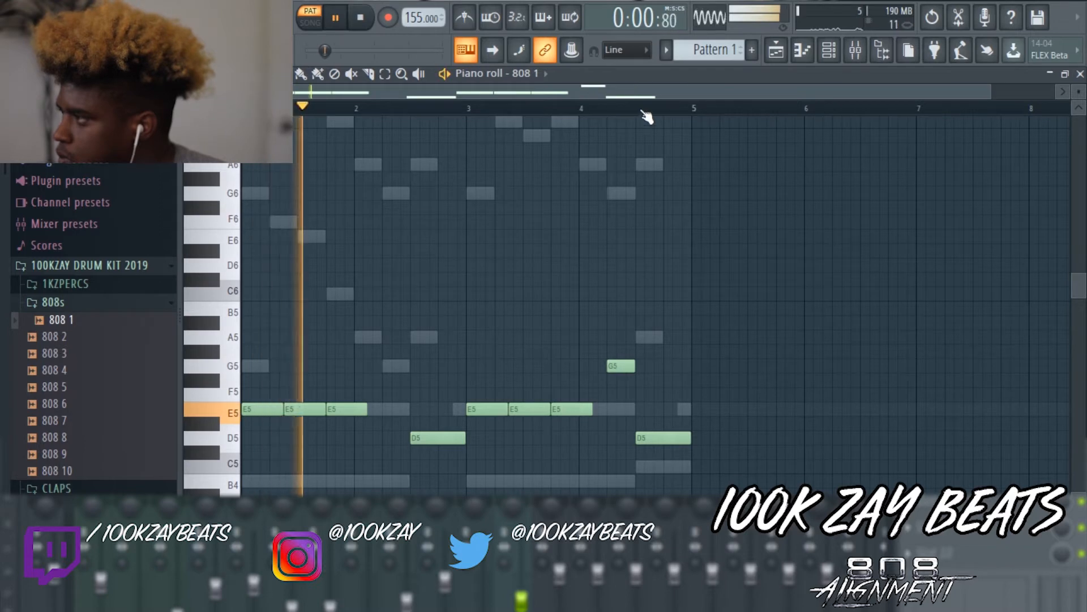
{"action": "scroll", "coordinate": [643, 112], "scroll_direction": "up", "scroll_amount": 5}
{"action": "scroll", "coordinate": [646, 113], "scroll_direction": "down", "scroll_amount": 5}
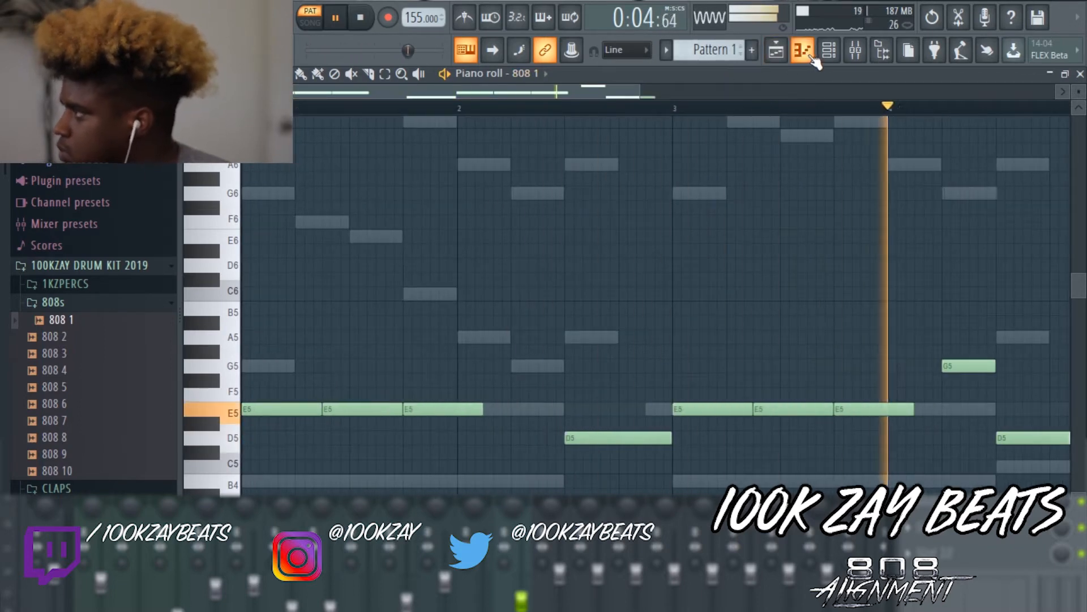
Step: Show the channel rack, audition samples from the CLAPS folder while the pattern plays, and add Clap 6 as a new channel
{"action": "left_click", "coordinate": [829, 50]}
{"action": "left_click", "coordinate": [90, 303]}
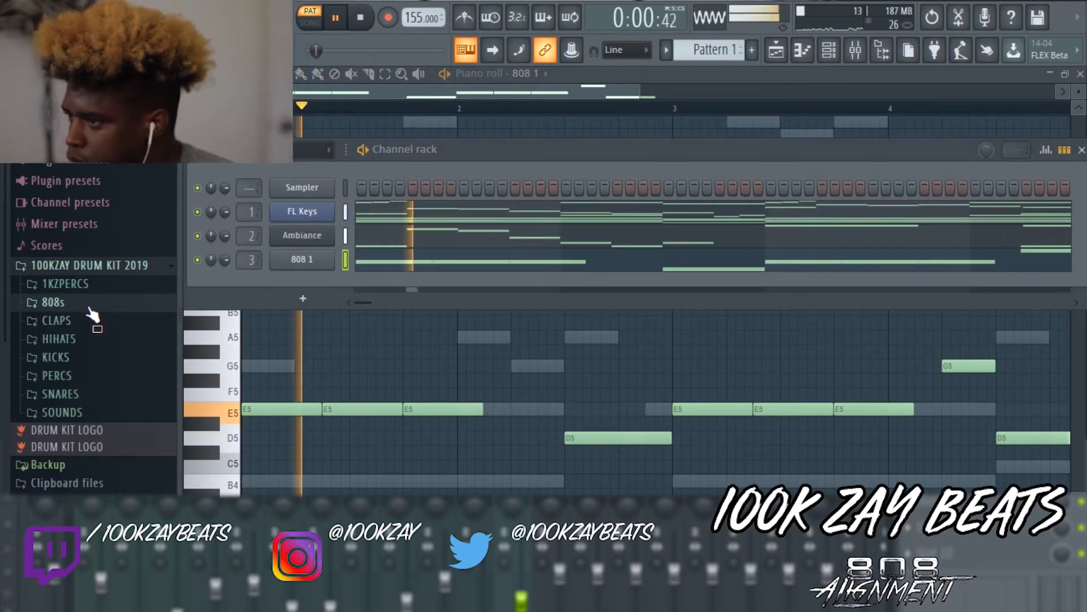
{"action": "left_click", "coordinate": [84, 320]}
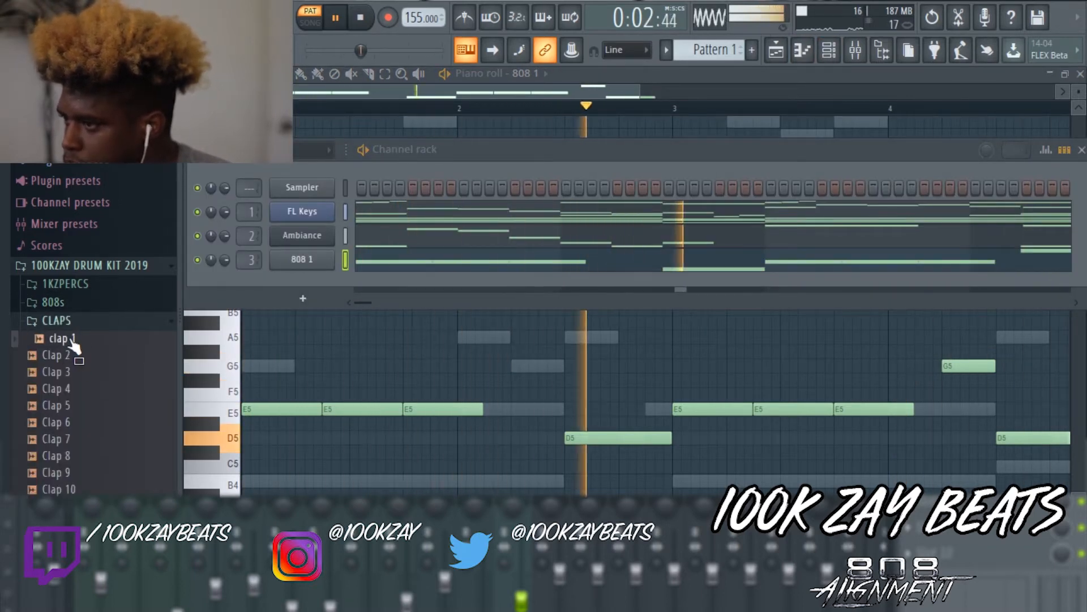
{"action": "left_click", "coordinate": [65, 355]}
{"action": "left_click", "coordinate": [63, 372]}
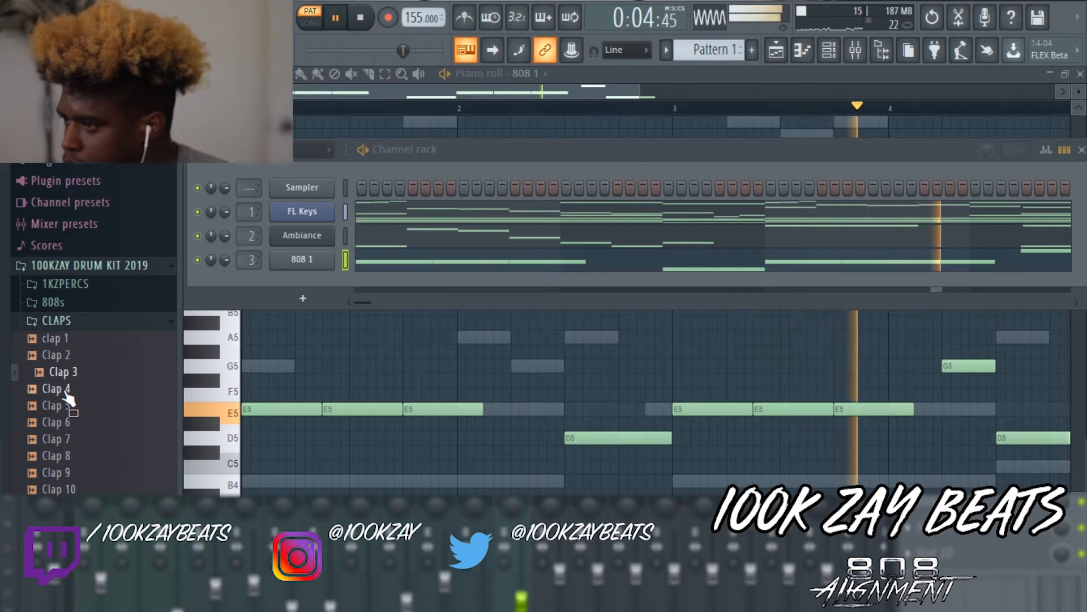
{"action": "left_click", "coordinate": [64, 389]}
{"action": "left_click", "coordinate": [67, 405]}
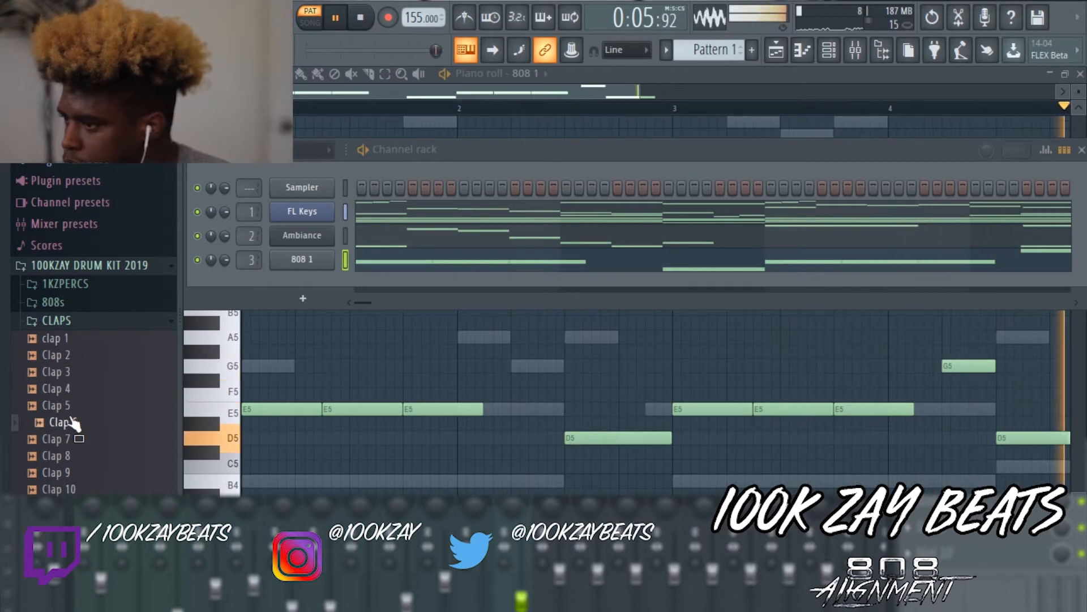
{"action": "left_click", "coordinate": [66, 422]}
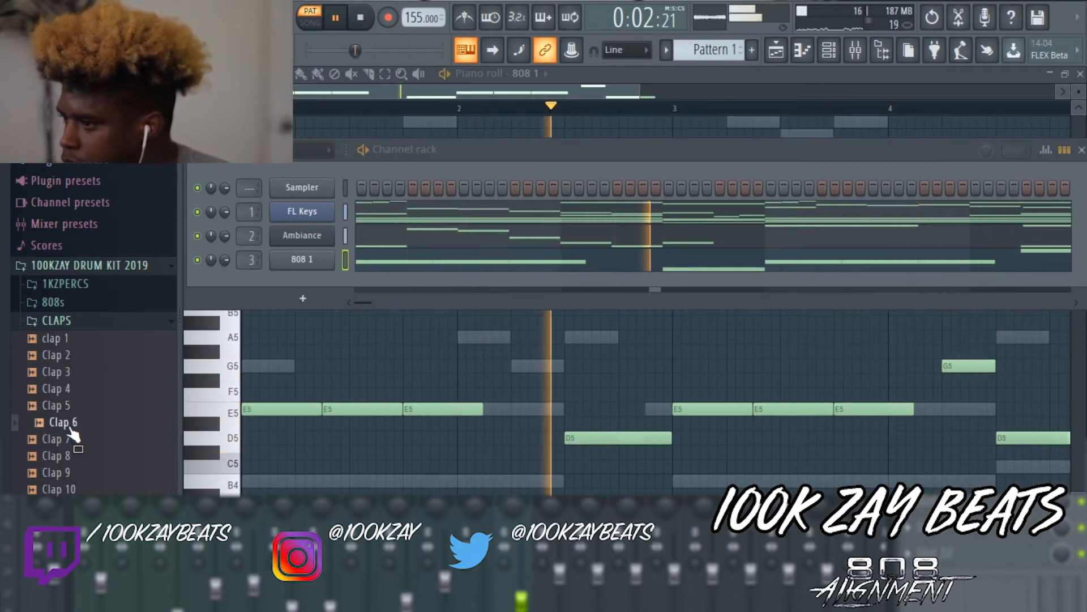
{"action": "left_click_drag", "start_coordinate": [68, 428], "coordinate": [298, 280]}
{"action": "key", "text": "space"}
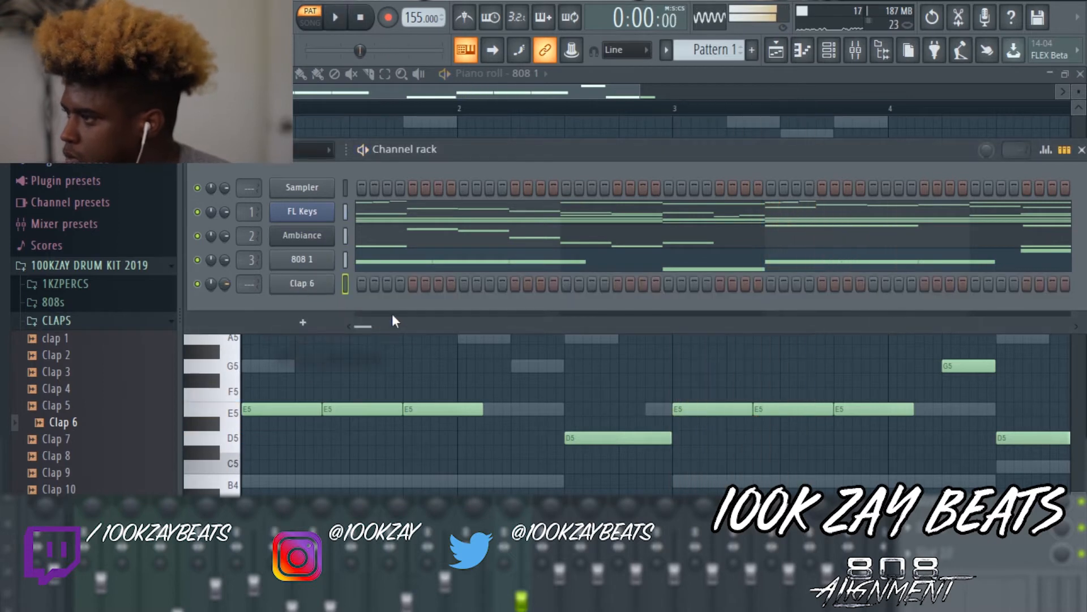
Step: Try claps on steps 9, 25 and 41 of the Clap 6 channel and audition them with the pattern
{"action": "left_click", "coordinate": [465, 283]}
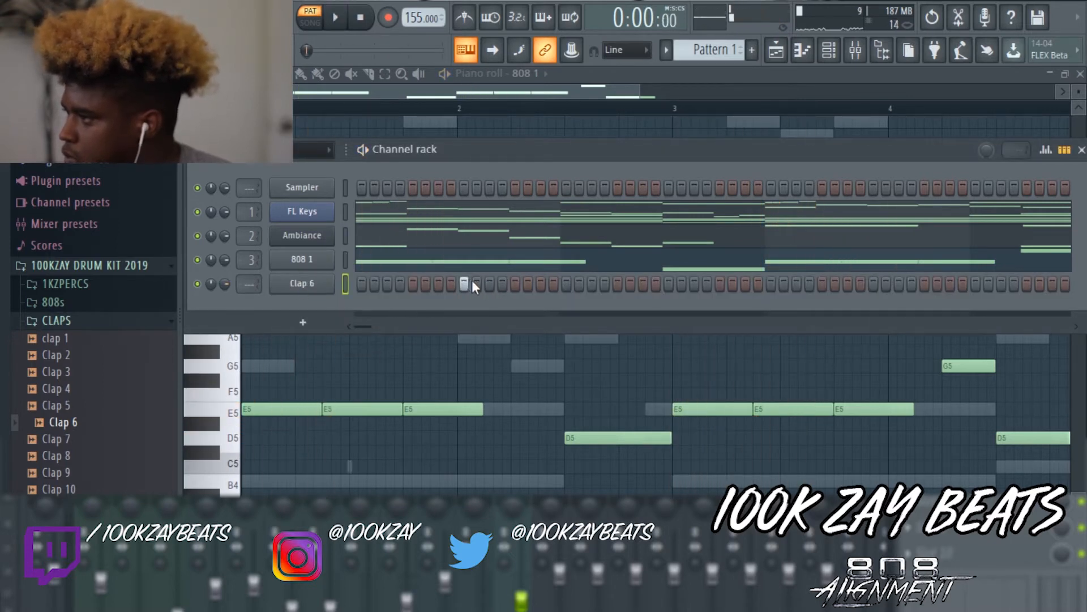
{"action": "left_click", "coordinate": [669, 283]}
{"action": "left_click", "coordinate": [874, 283]}
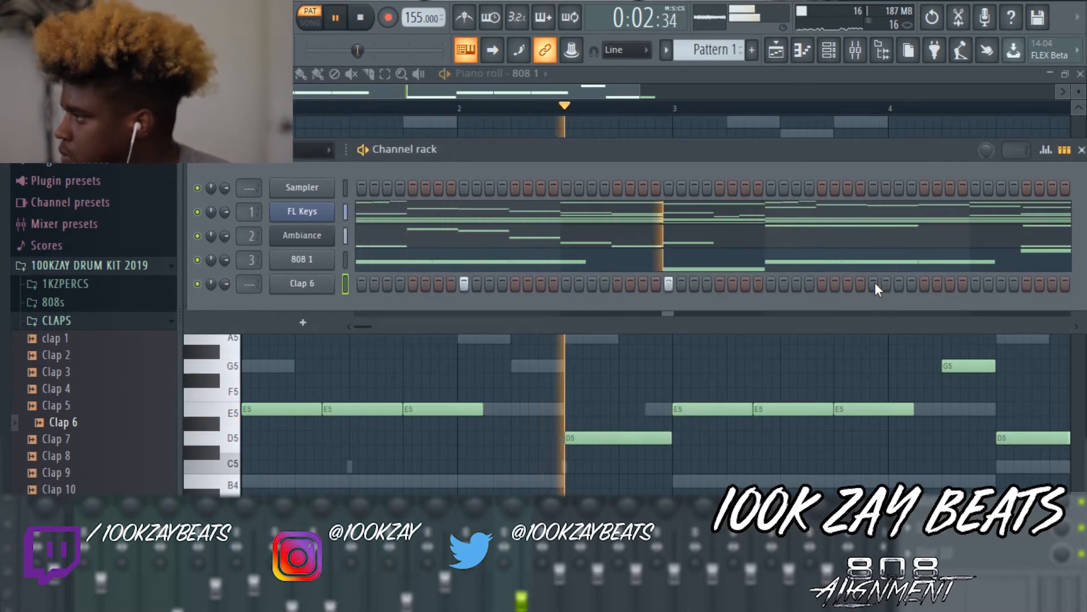
{"action": "key", "text": "space"}
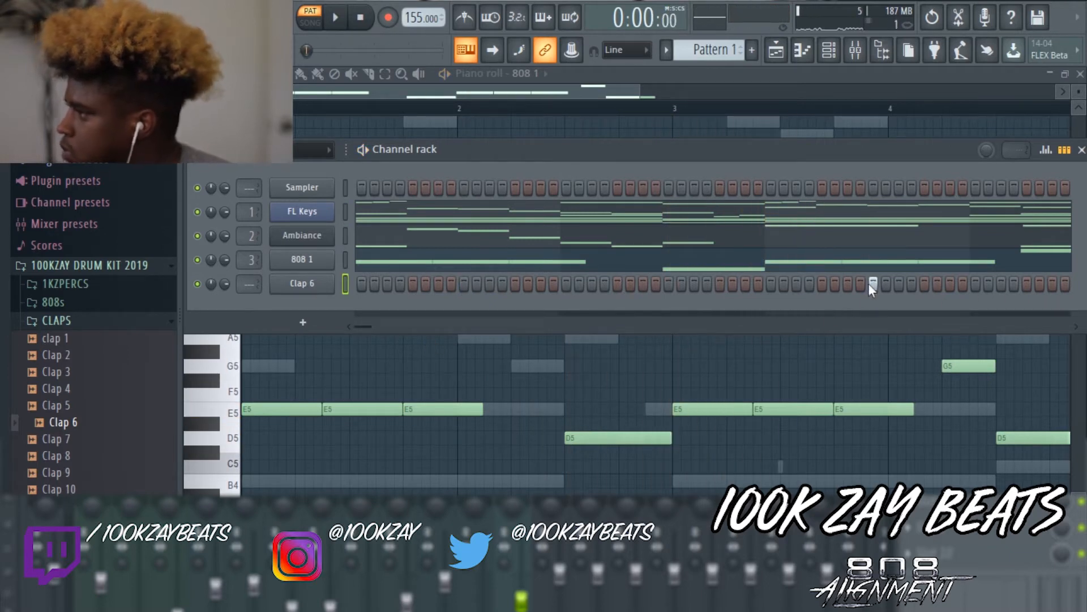
Step: Browse the drum kit's SNARES, CLAPS and HIHATS folders and audition hi-hat samples up to Hat 5
{"action": "left_click", "coordinate": [112, 324]}
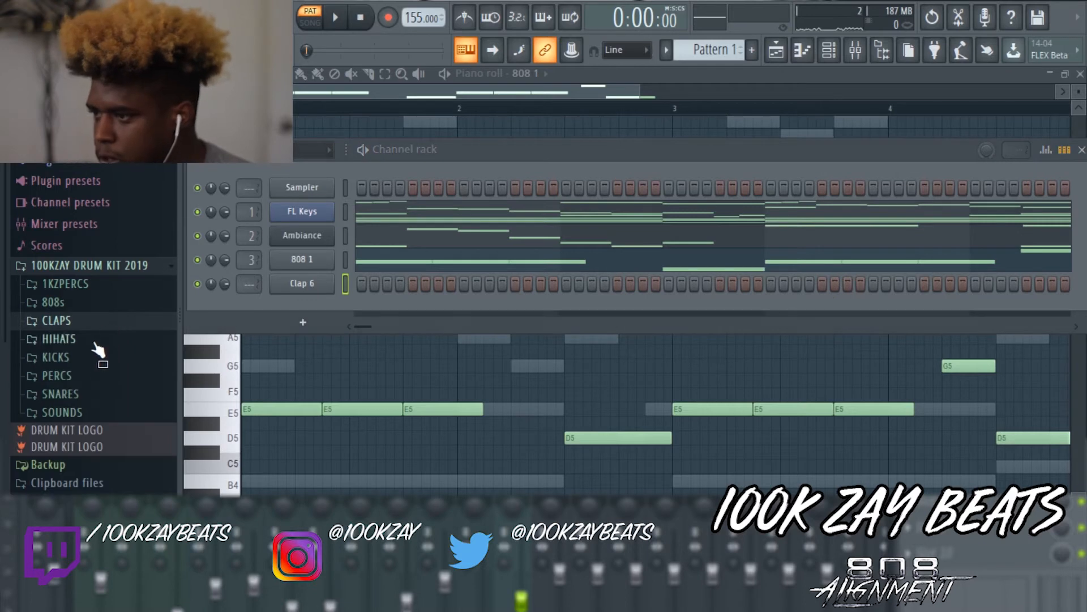
{"action": "left_click", "coordinate": [60, 394]}
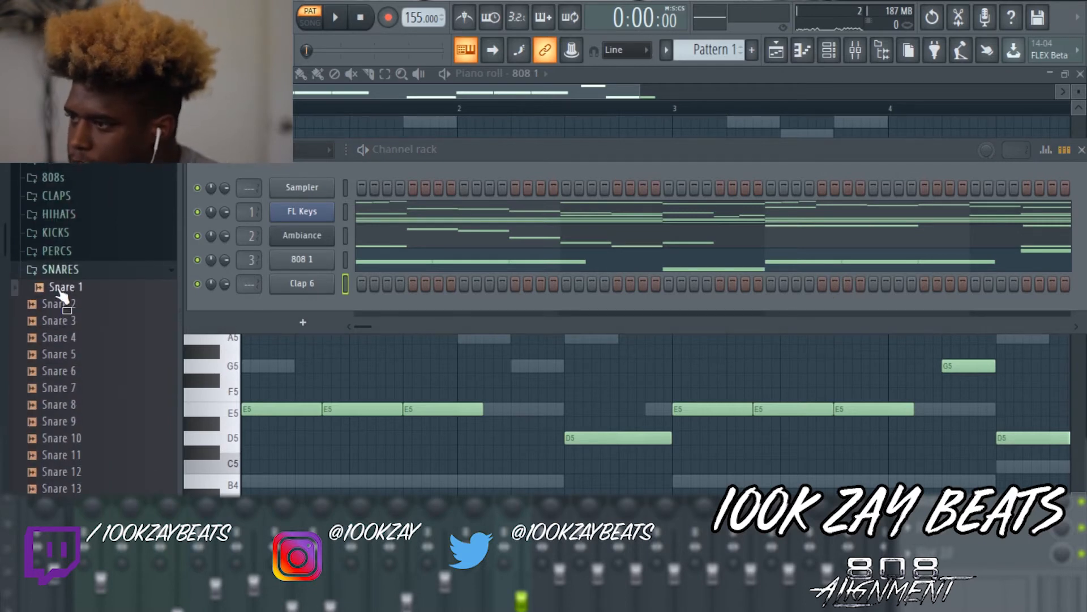
{"action": "left_click", "coordinate": [81, 198]}
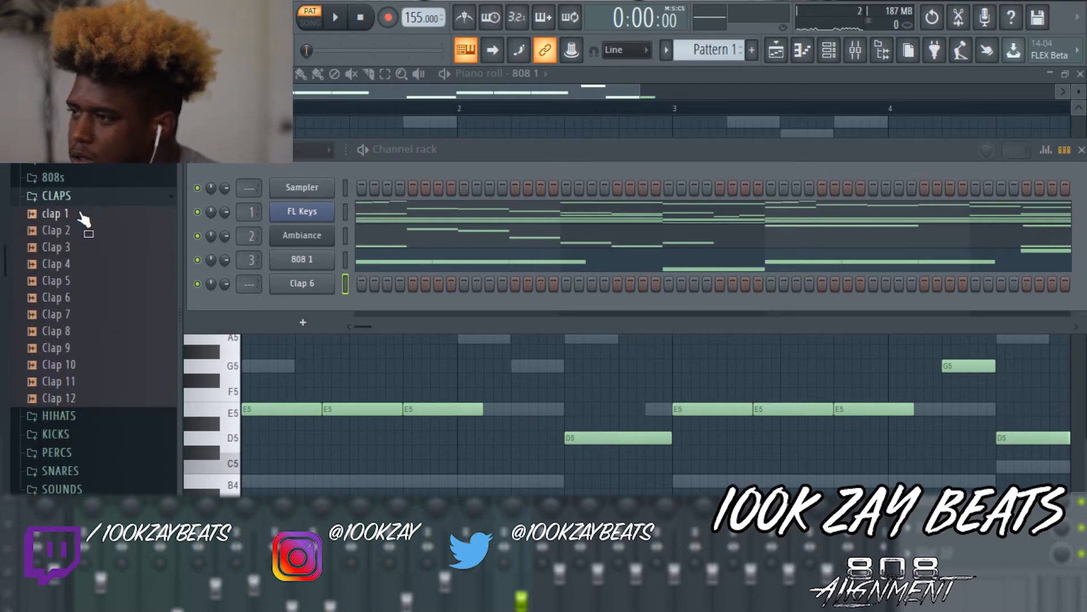
{"action": "left_click", "coordinate": [88, 198]}
{"action": "left_click", "coordinate": [85, 214]}
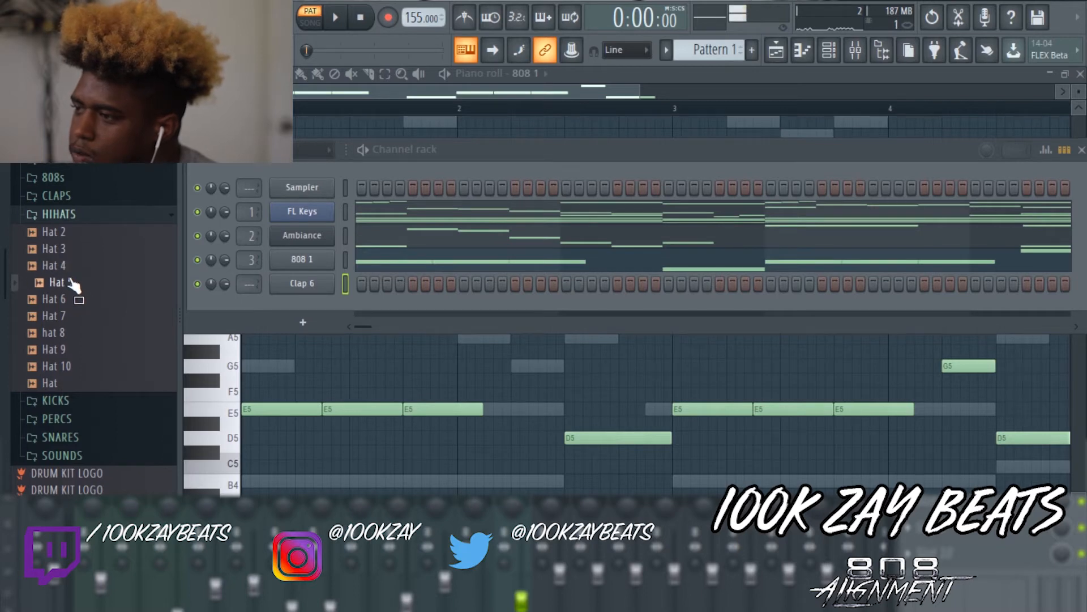
{"action": "key", "text": "space"}
{"action": "key", "text": "space"}
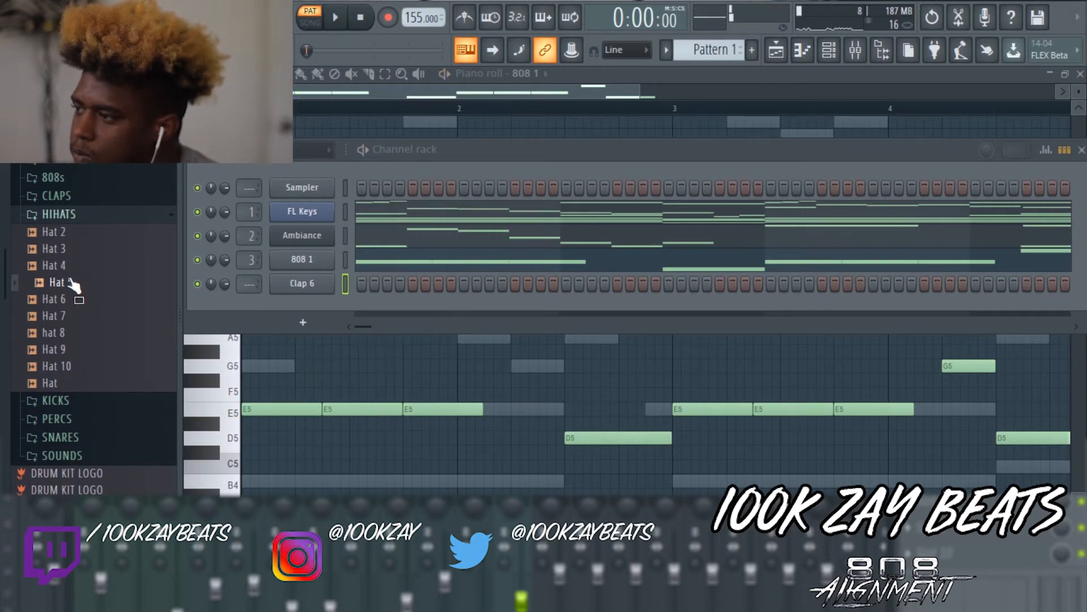
Step: Replace the Clap 6 channel's sample with Hat 5, fill every 2 steps with hits, and audition the pattern
{"action": "left_click_drag", "start_coordinate": [270, 276], "coordinate": [280, 281]}
{"action": "right_click", "coordinate": [280, 281]}
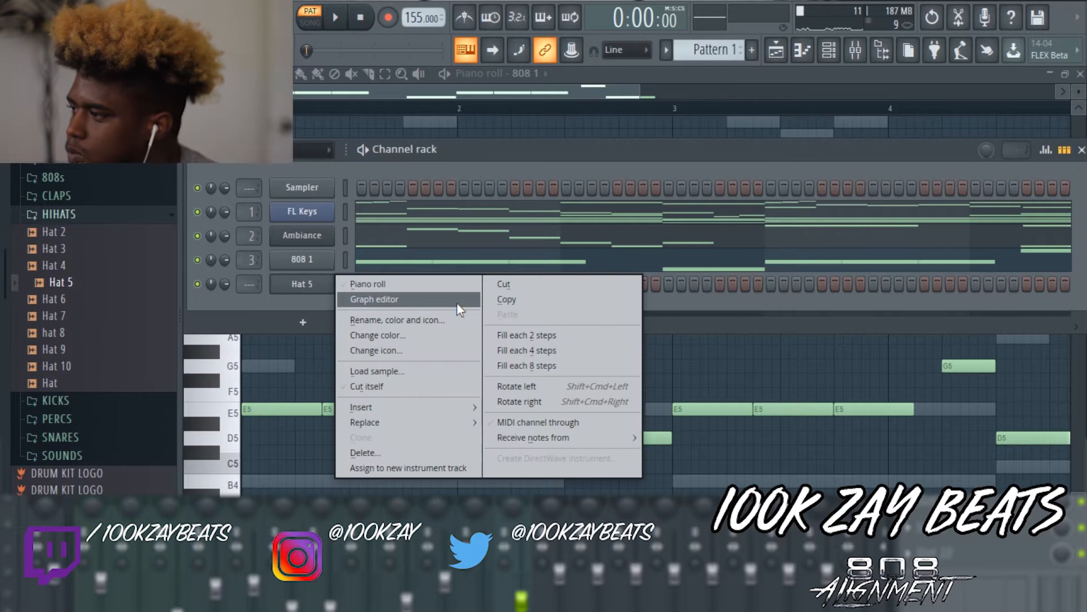
{"action": "left_click", "coordinate": [559, 337]}
{"action": "key", "text": "space"}
{"action": "key", "text": "space"}
Step: Thin out the Hat 5 pattern by removing individual hits, including the one on step 3, and audition the result
{"action": "left_click", "coordinate": [387, 283]}
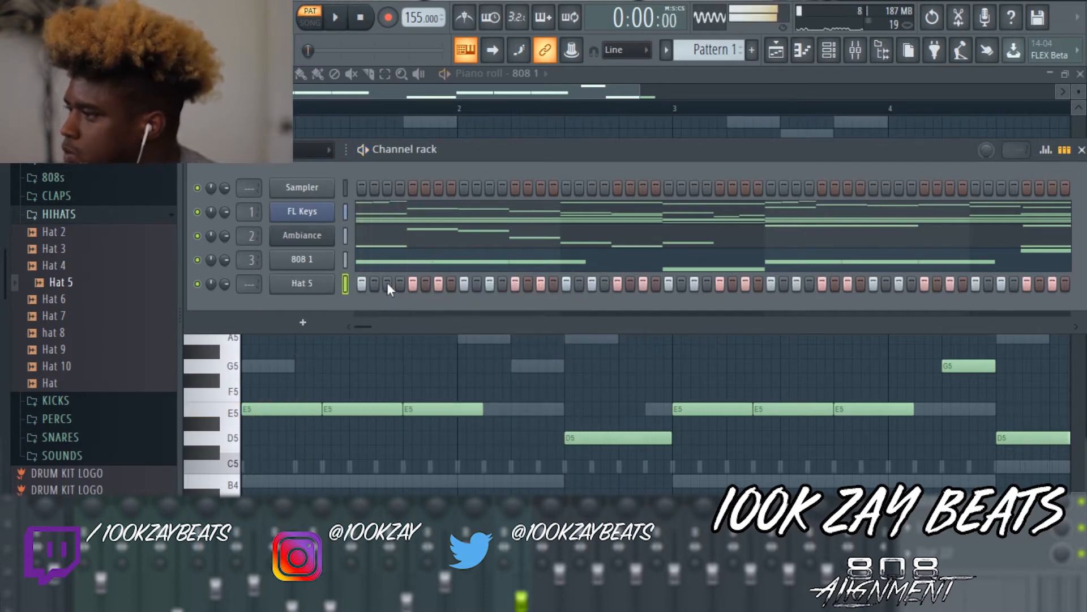
{"action": "key", "text": "space"}
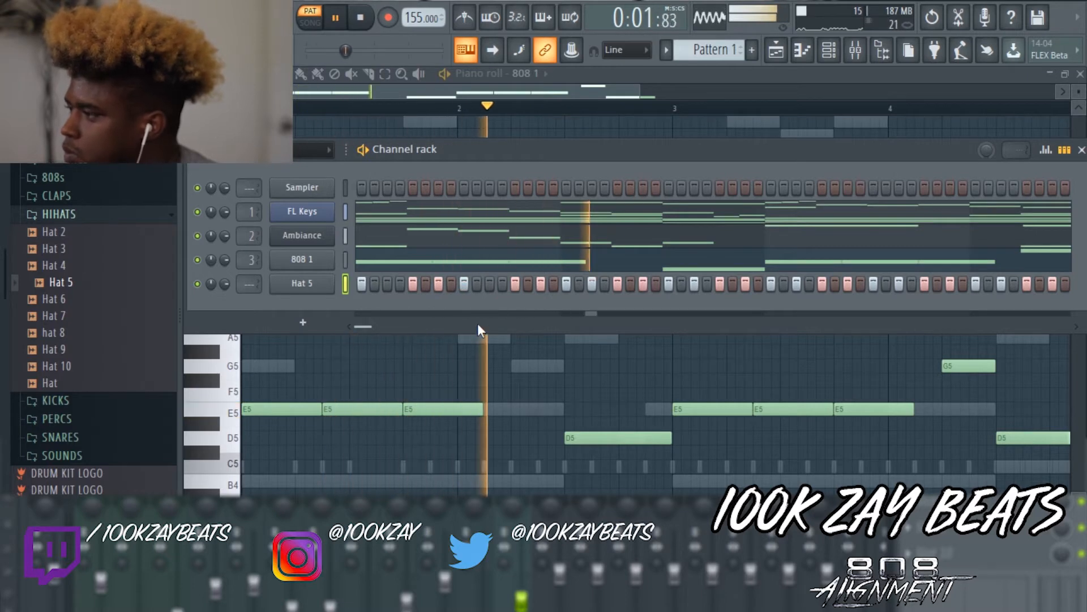
{"action": "key", "text": "space"}
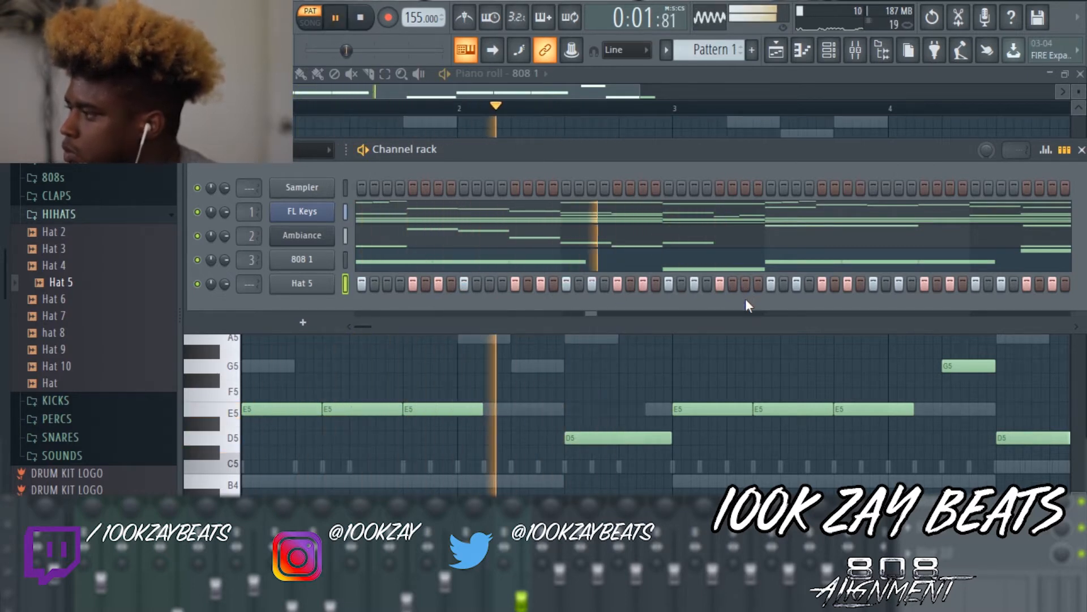
{"action": "key", "text": "space"}
{"action": "key", "text": "space"}
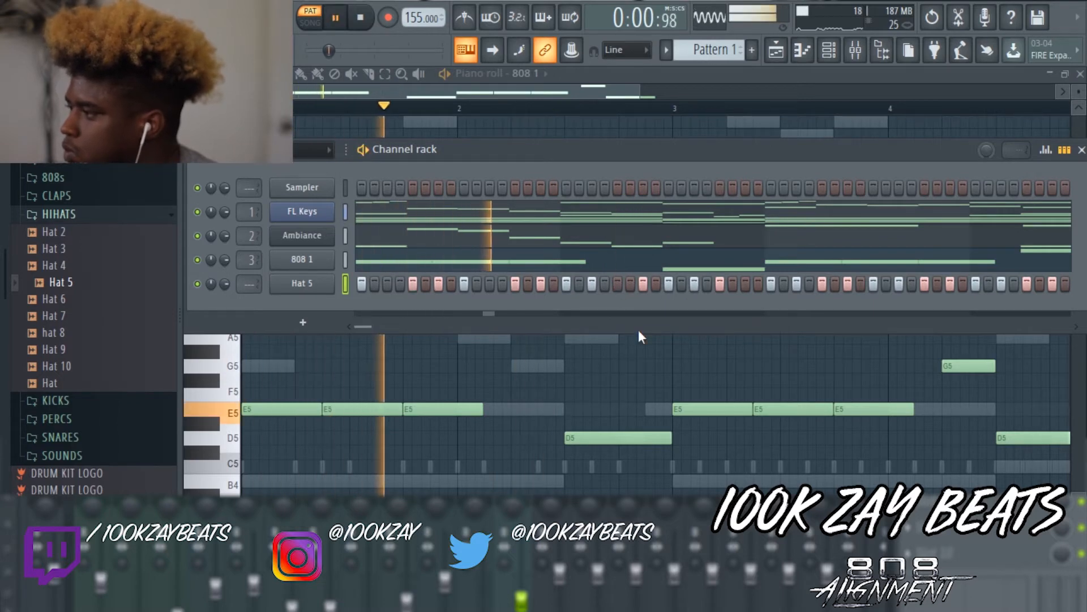
Step: Remove further hits from the Hat 5 pattern, including those on steps 43 and 55, while auditioning the loop
{"action": "key", "text": "space"}
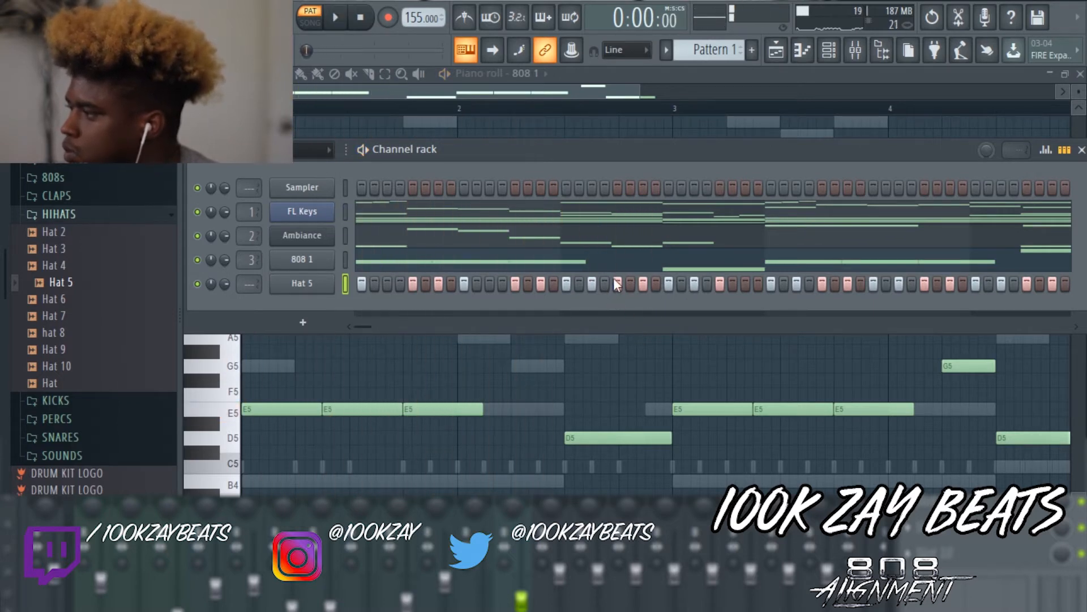
{"action": "key", "text": "space"}
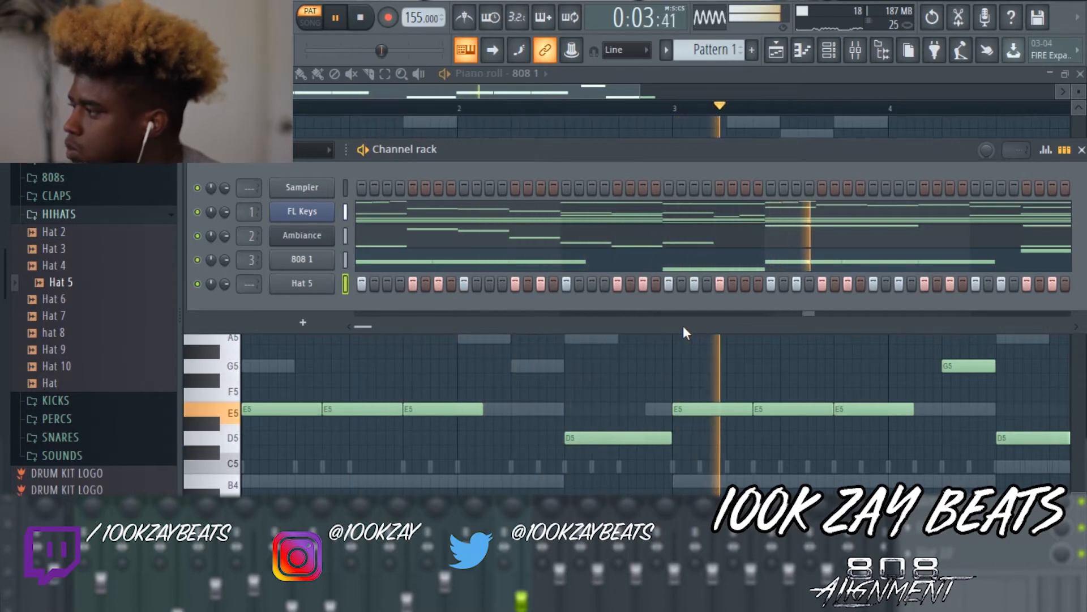
{"action": "key", "text": "space"}
{"action": "left_click", "coordinate": [823, 283]}
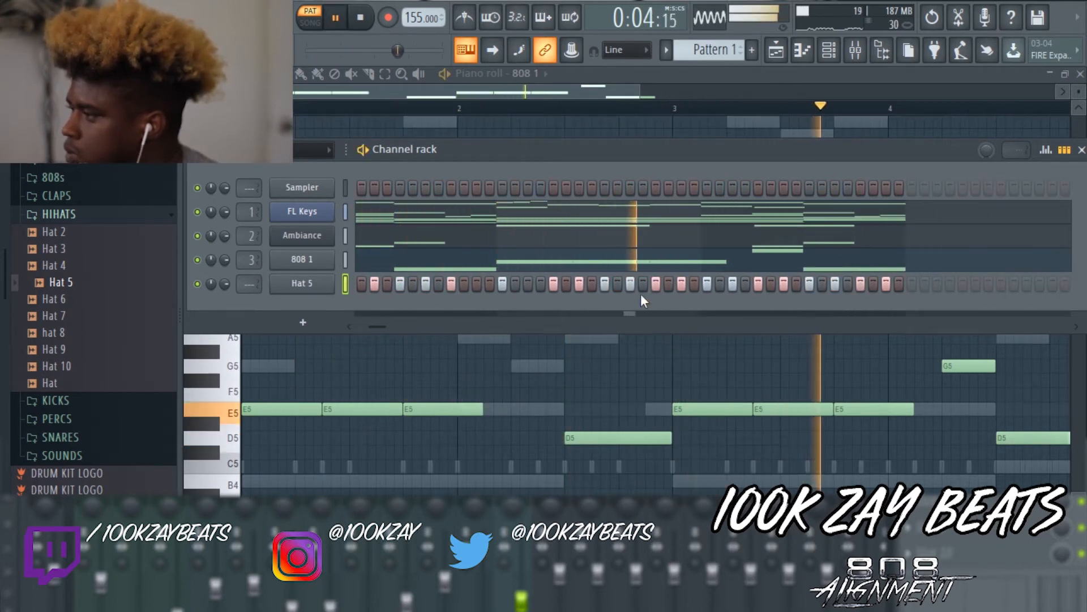
{"action": "key", "text": "space"}
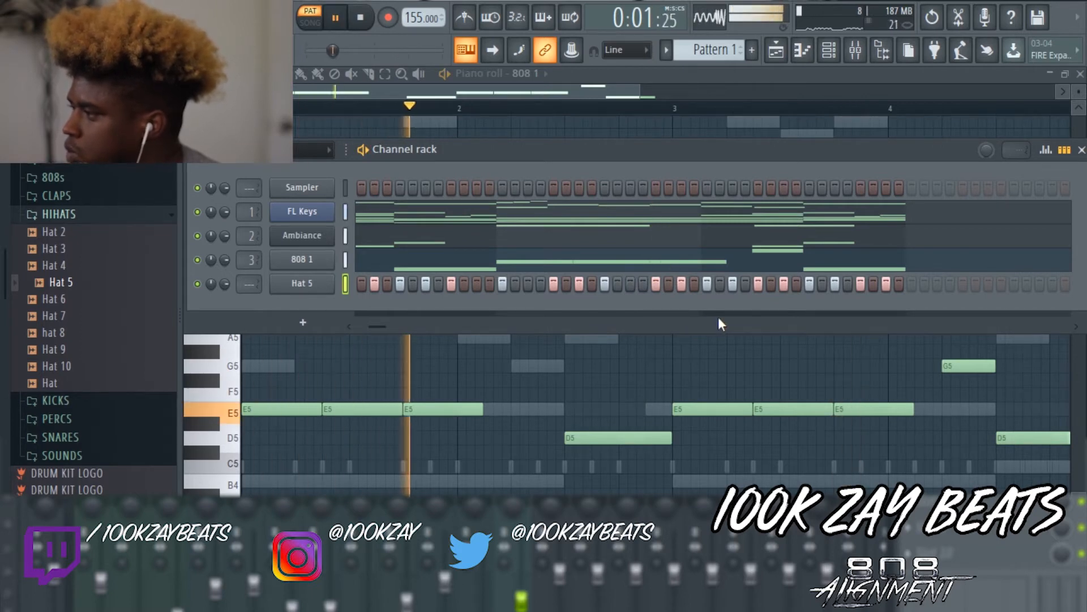
{"action": "left_click", "coordinate": [783, 283]}
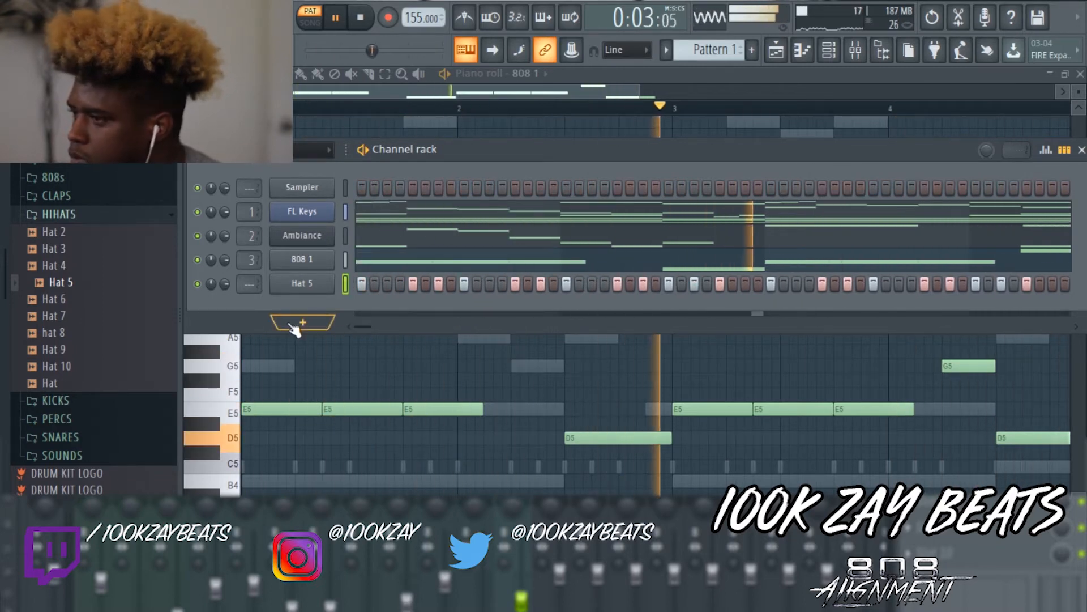
Step: Try a Hat 10 channel with hits filled every 4 steps, and delete that channel
{"action": "left_click", "coordinate": [83, 257]}
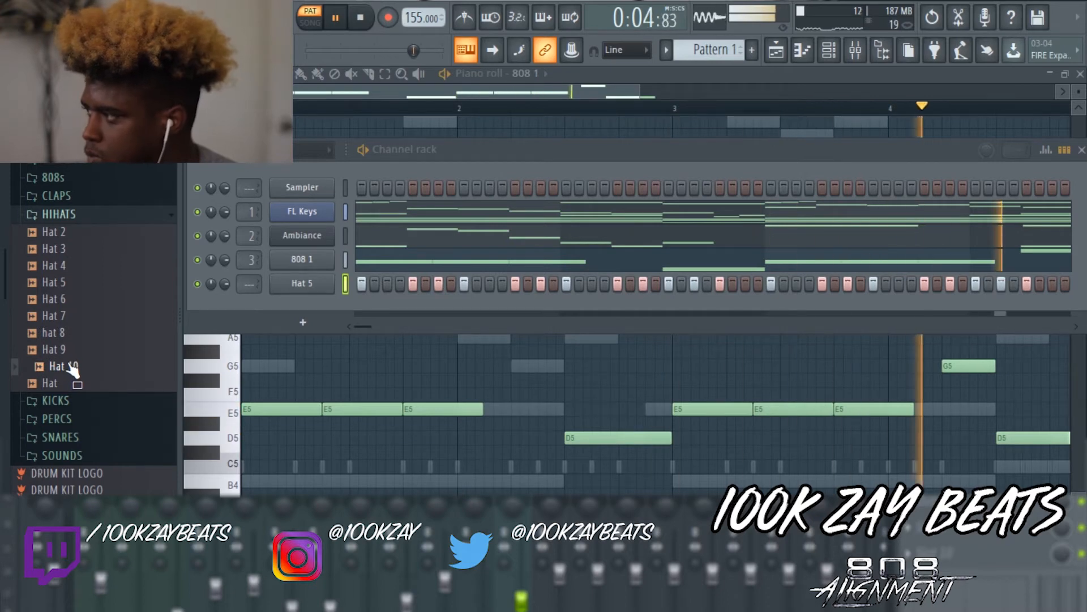
{"action": "left_click_drag", "start_coordinate": [102, 365], "coordinate": [299, 306]}
{"action": "right_click", "coordinate": [300, 308]}
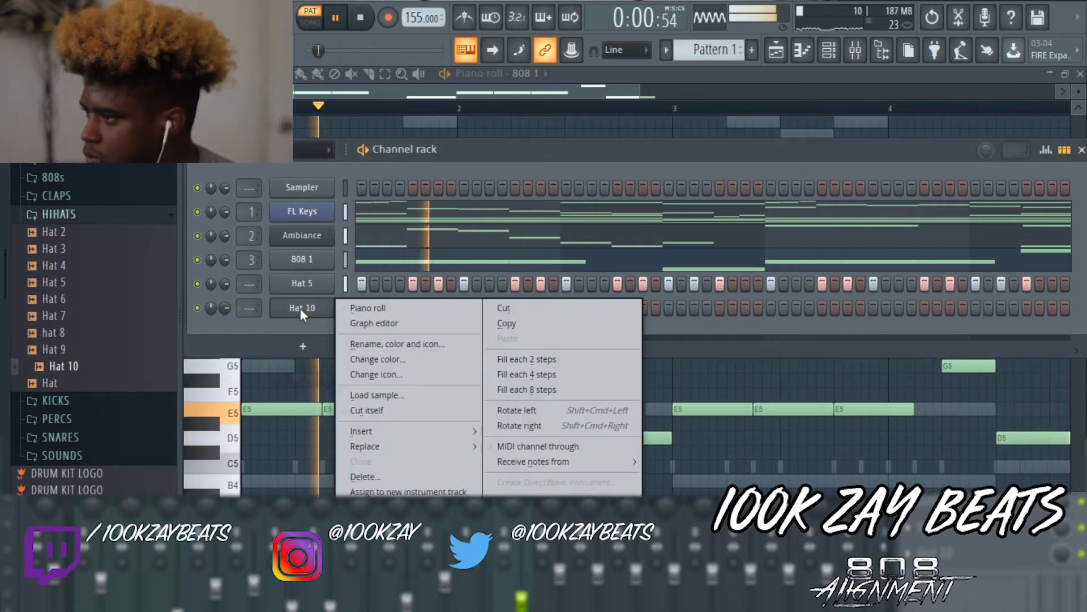
{"action": "left_click", "coordinate": [498, 375]}
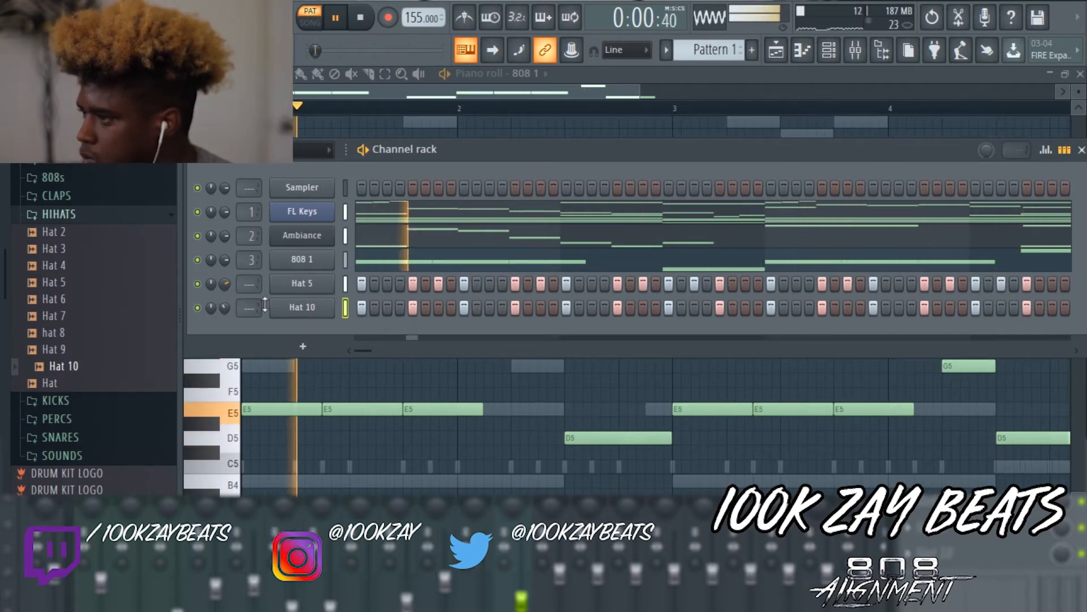
{"action": "right_click", "coordinate": [300, 307]}
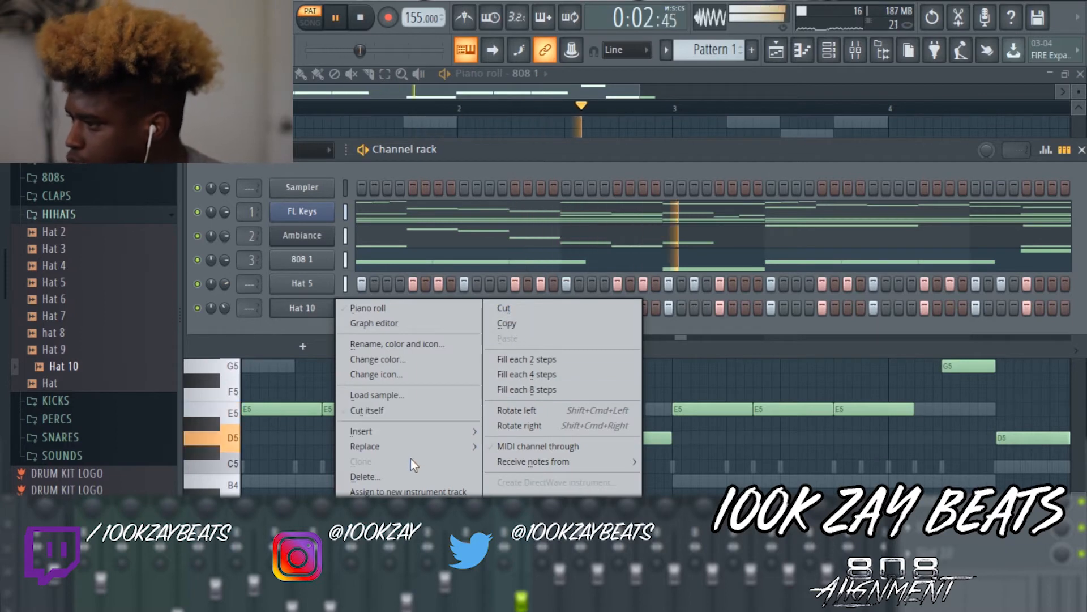
{"action": "left_click", "coordinate": [412, 477]}
{"action": "left_click", "coordinate": [623, 334]}
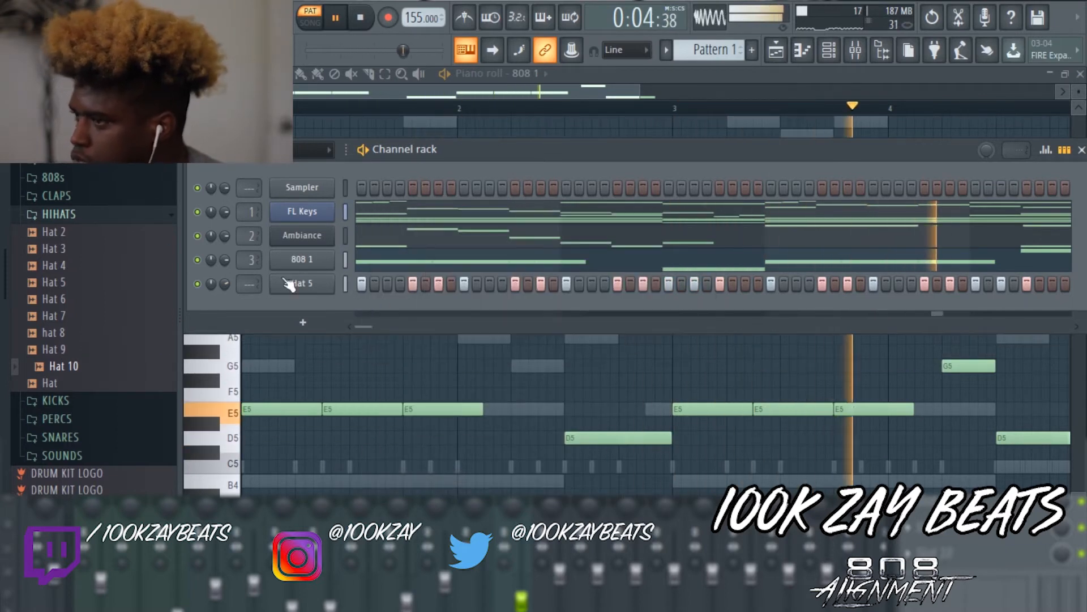
Step: Audition Snare 1 from the drum kit's SNARES folder and add it as a new channel below Hat 5
{"action": "left_click", "coordinate": [95, 214]}
{"action": "left_click", "coordinate": [72, 271]}
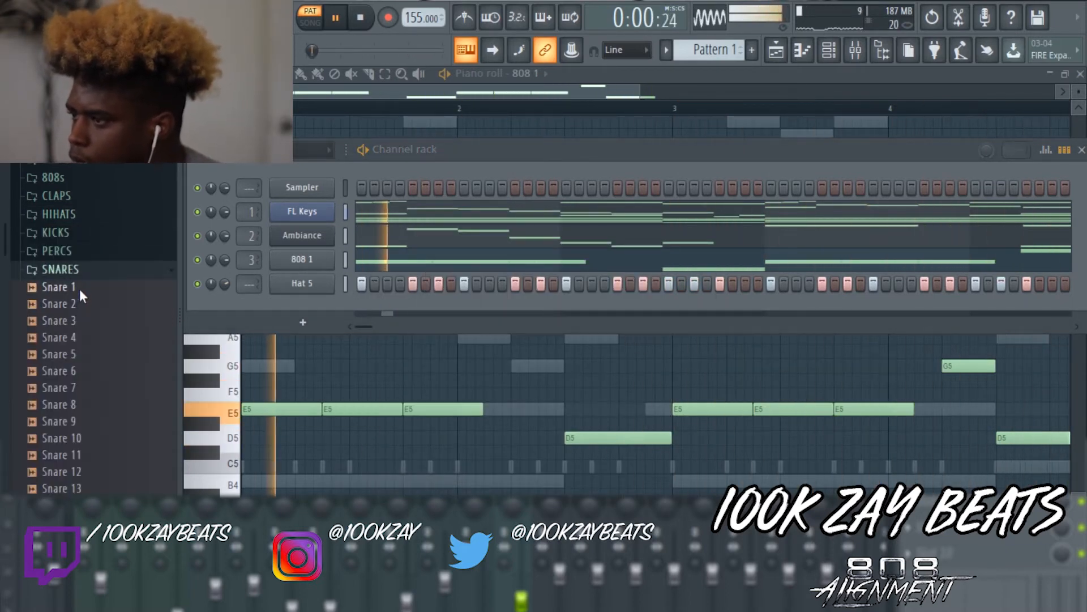
{"action": "left_click", "coordinate": [79, 289]}
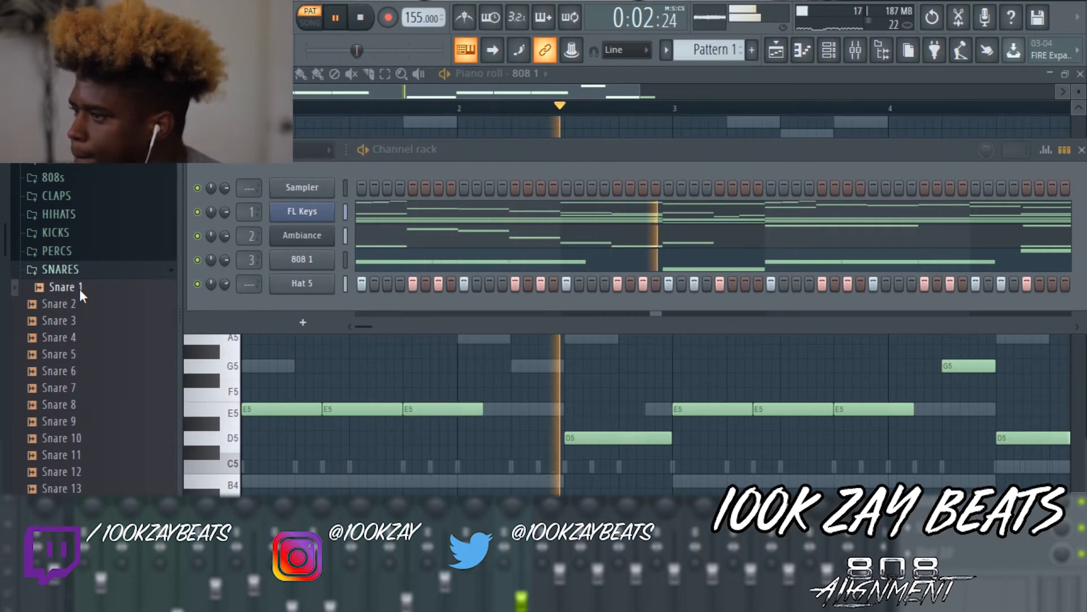
{"action": "left_click_drag", "start_coordinate": [79, 289], "coordinate": [369, 313]}
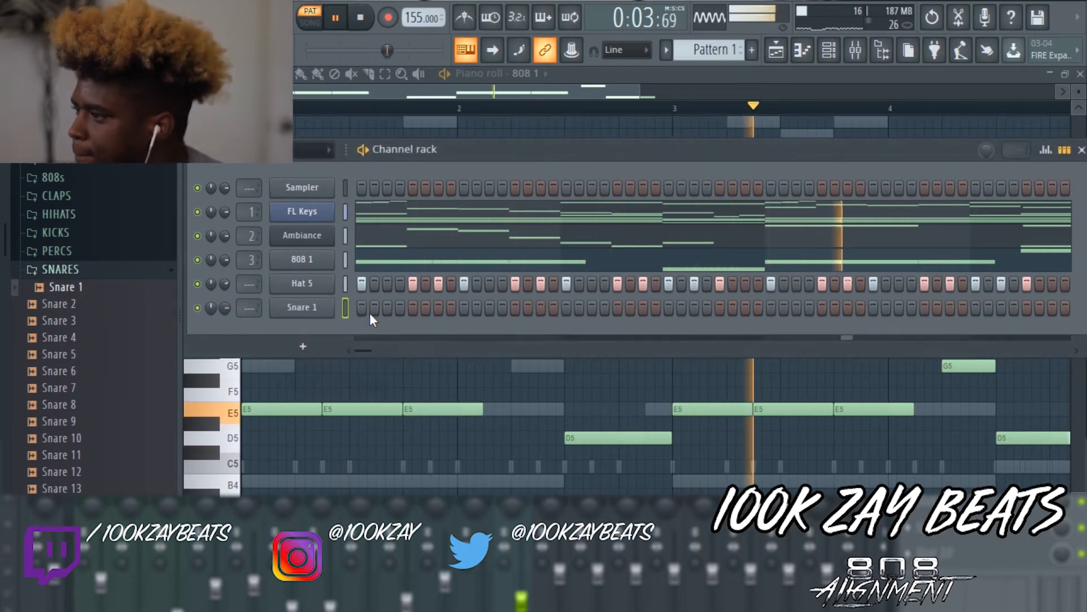
Step: Place Snare 1 hits on steps 9, 25, 41 and 57, plus extra hits on steps 47 and 51
{"action": "left_click", "coordinate": [464, 307]}
{"action": "left_click", "coordinate": [657, 309]}
{"action": "left_click", "coordinate": [668, 309]}
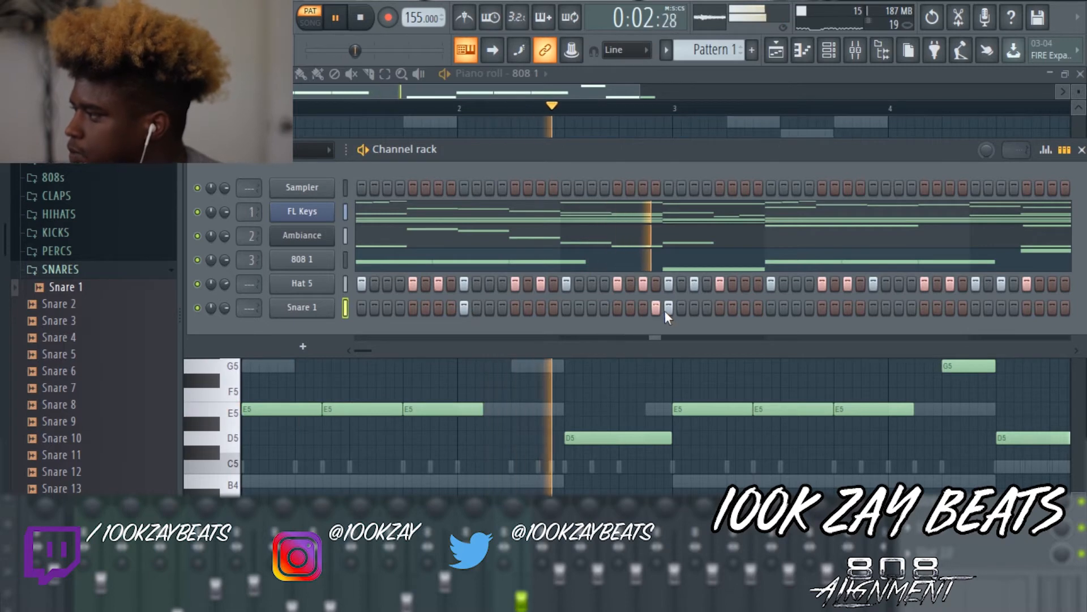
{"action": "left_click", "coordinate": [655, 307]}
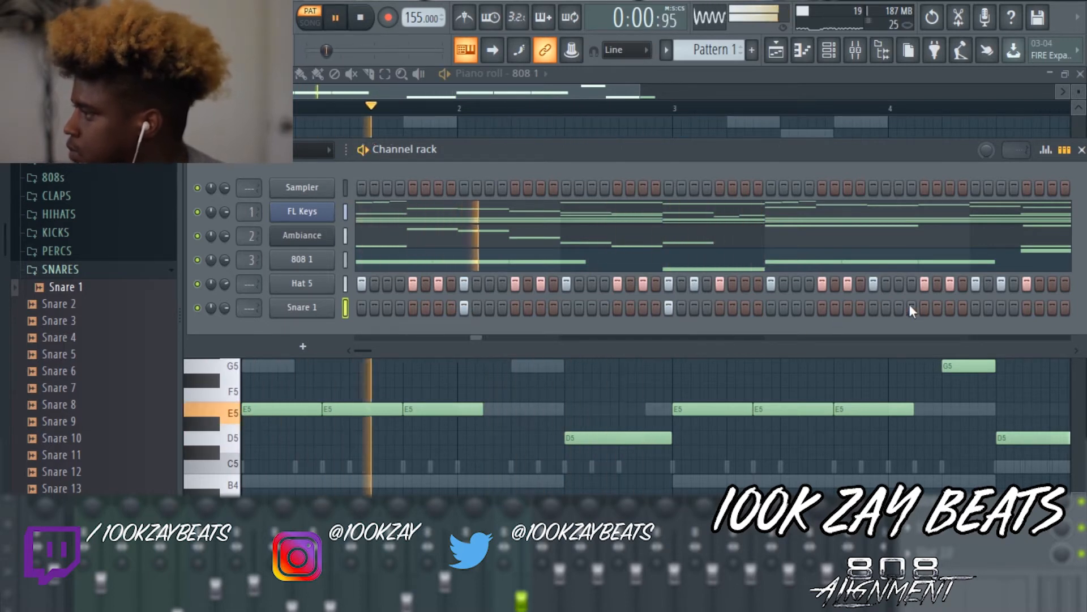
{"action": "left_click", "coordinate": [874, 307]}
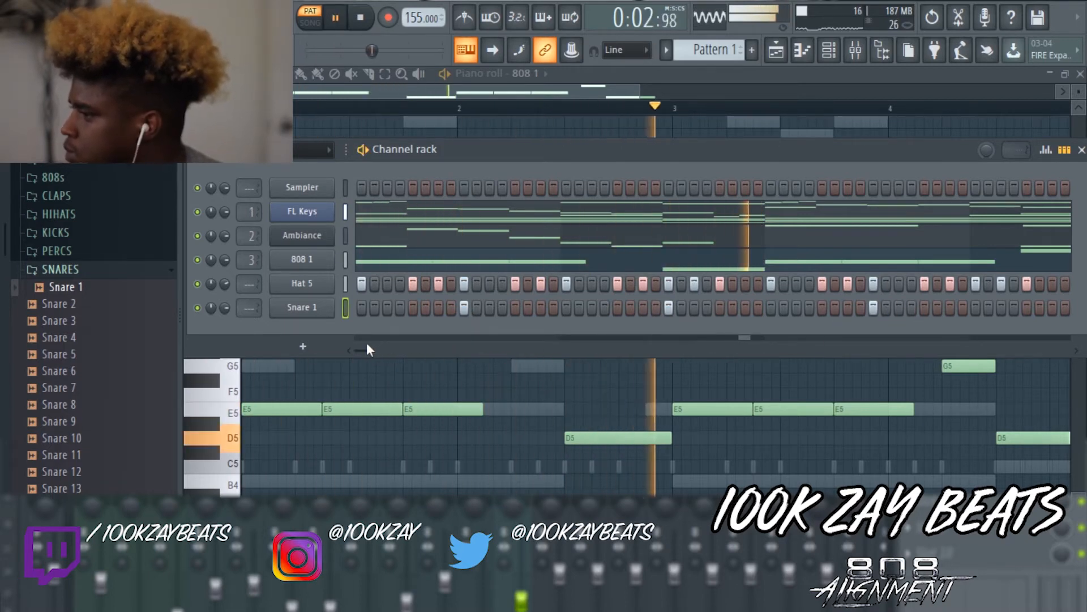
{"action": "left_click_drag", "start_coordinate": [368, 350], "coordinate": [376, 345]}
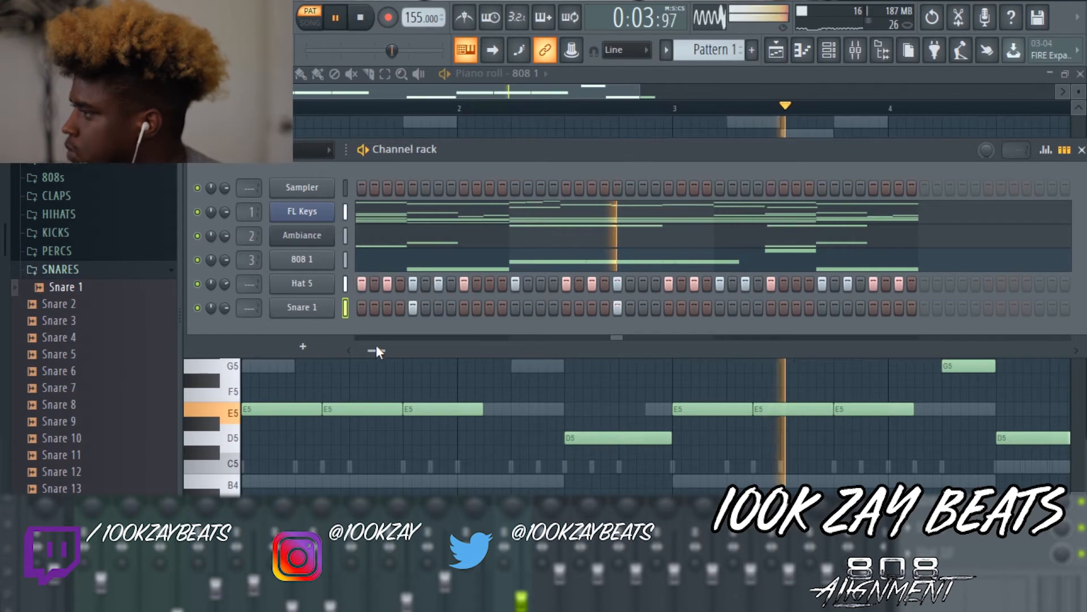
{"action": "left_click", "coordinate": [824, 307]}
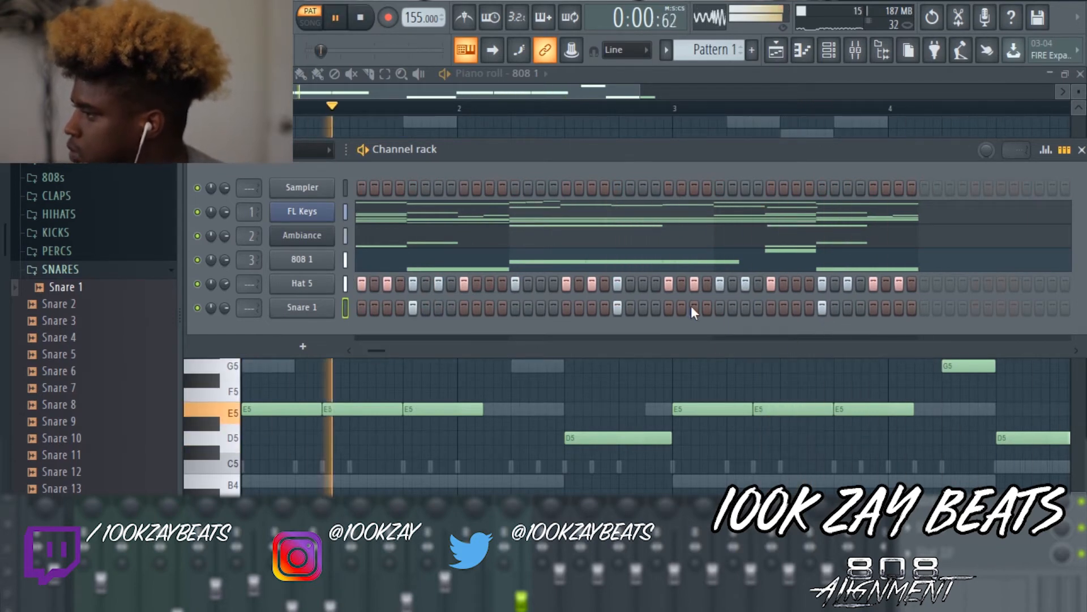
{"action": "left_click", "coordinate": [744, 307]}
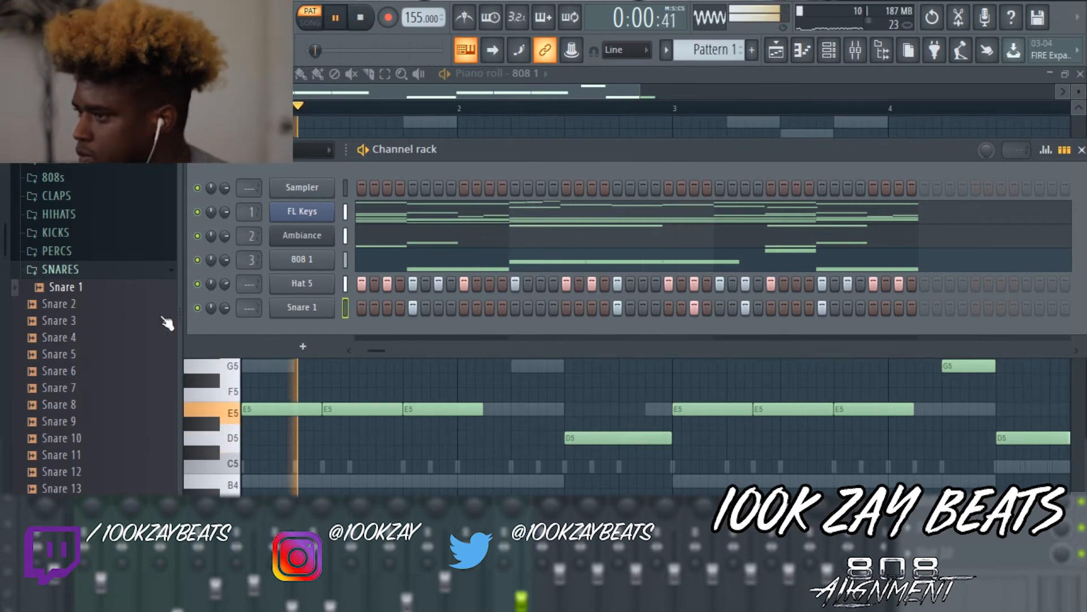
Step: Add the perc 2 sample from the drum kit's PERCS folder as a new channel below Snare 1
{"action": "left_click", "coordinate": [121, 271]}
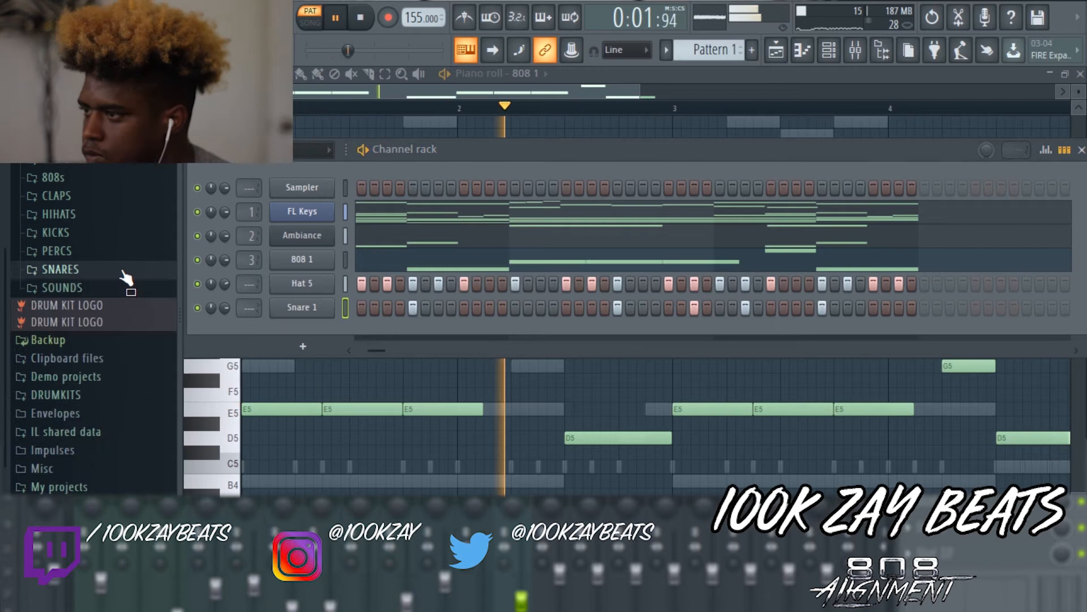
{"action": "left_click", "coordinate": [102, 247]}
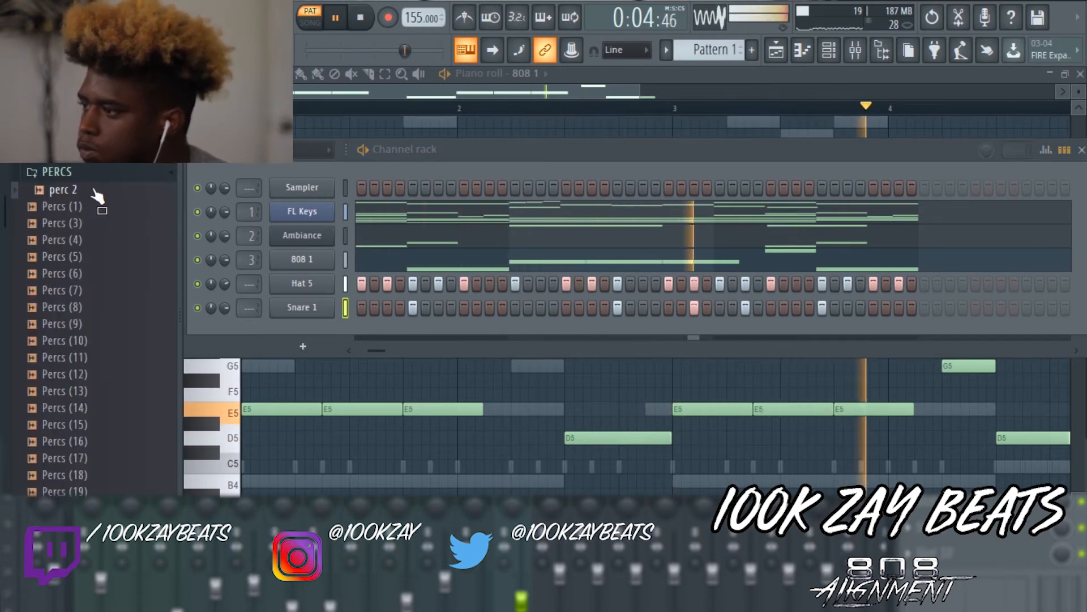
{"action": "left_click_drag", "start_coordinate": [97, 195], "coordinate": [286, 327]}
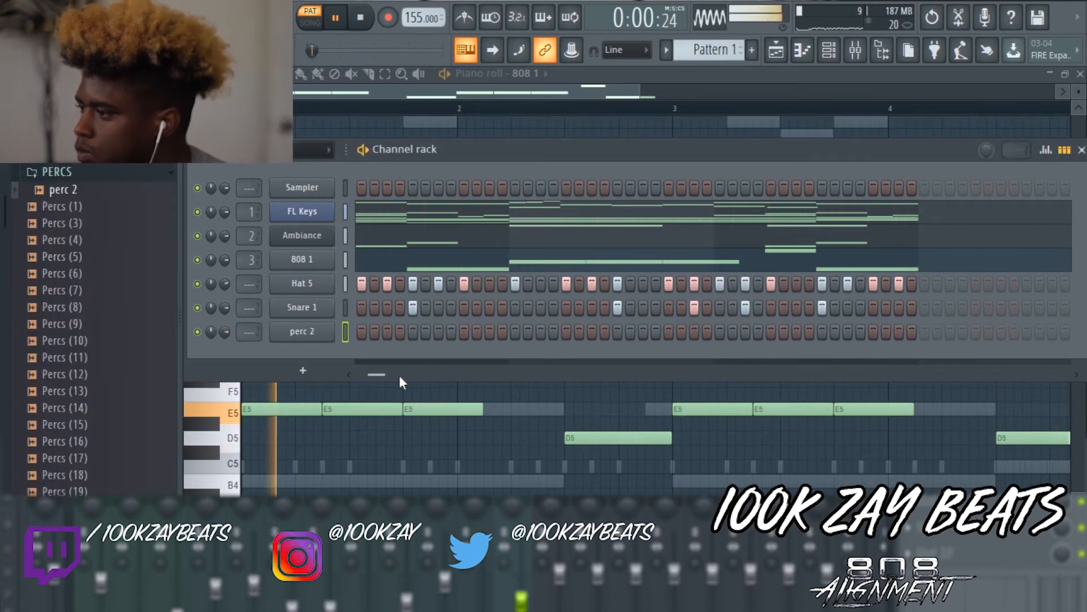
Step: Place perc 2 hits on steps 15 and 19, auditioning their timing against the pattern
{"action": "left_click_drag", "start_coordinate": [380, 374], "coordinate": [359, 374]}
{"action": "key", "text": "space"}
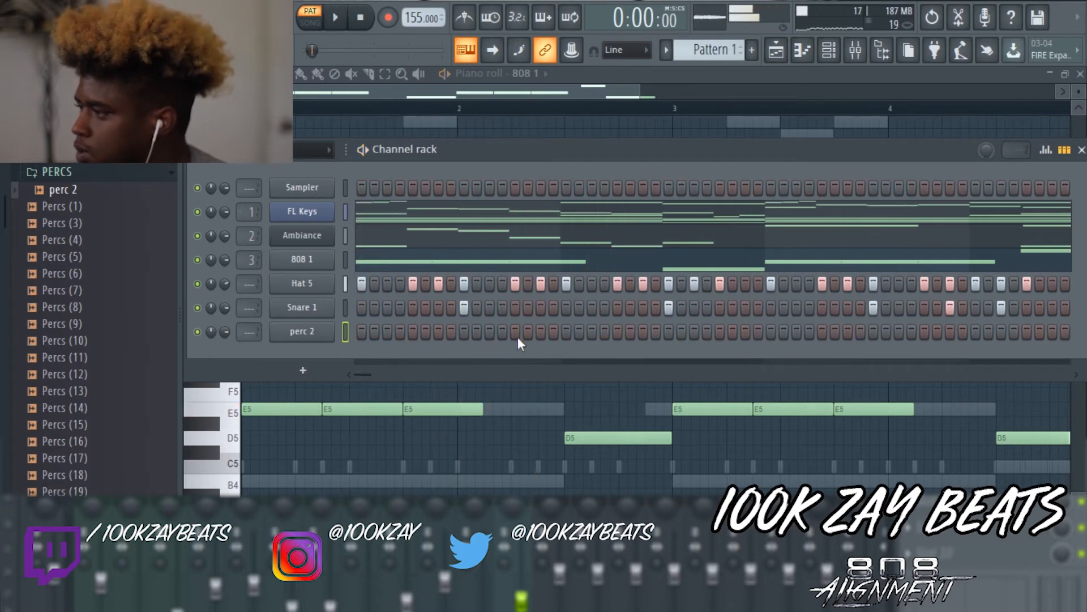
{"action": "key", "text": "space"}
{"action": "left_click", "coordinate": [527, 332]}
{"action": "key", "text": "space"}
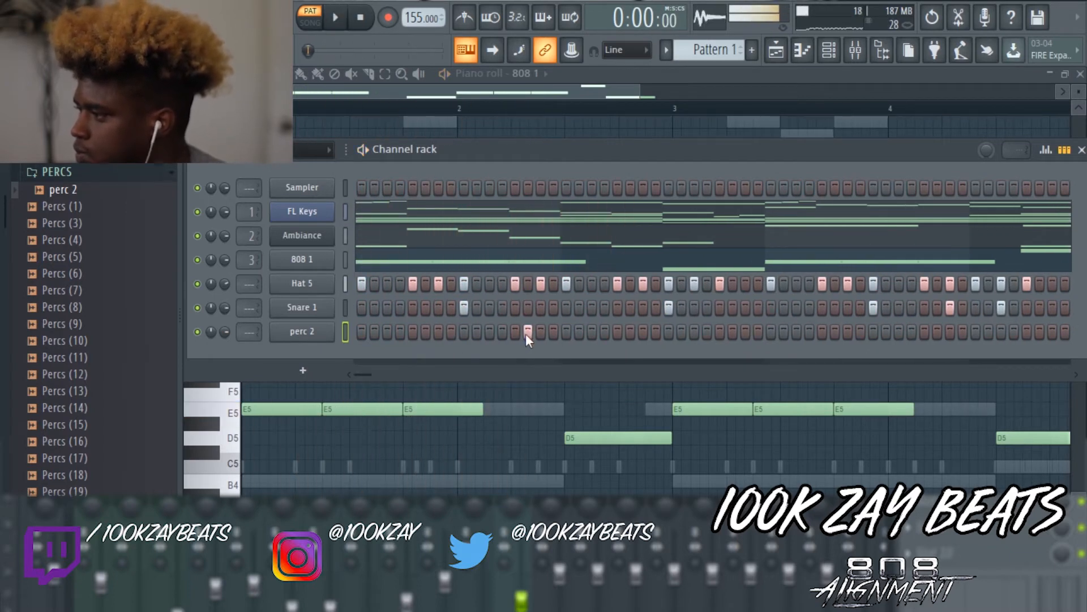
{"action": "key", "text": "space"}
{"action": "left_click", "coordinate": [527, 332]}
{"action": "left_click", "coordinate": [540, 332]}
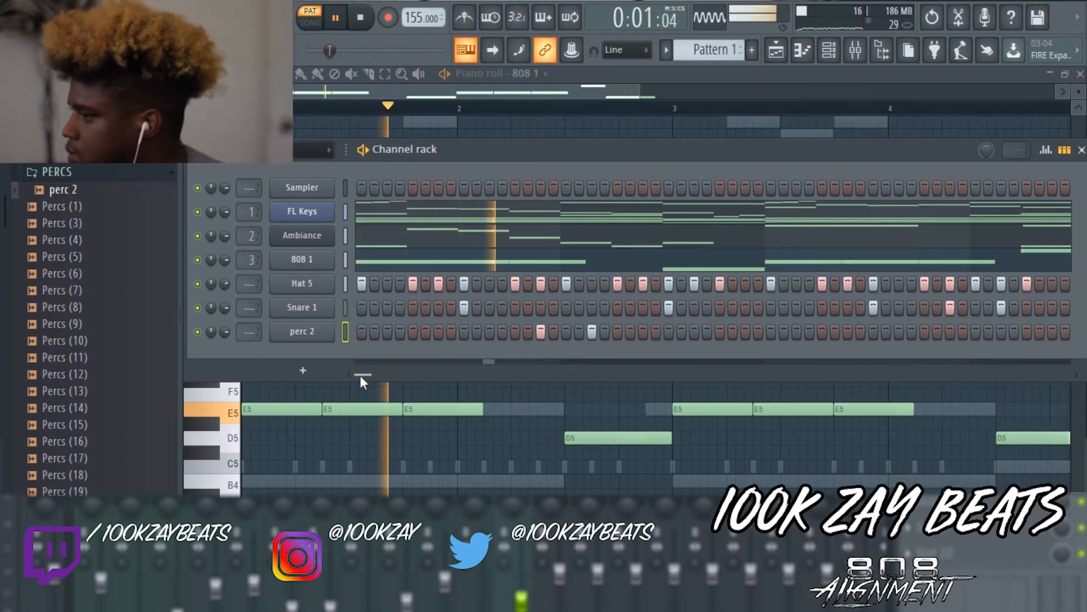
Step: Add perc 2 hits on steps 63 and 35 and audition them with the pattern
{"action": "left_click_drag", "start_coordinate": [359, 375], "coordinate": [378, 376]}
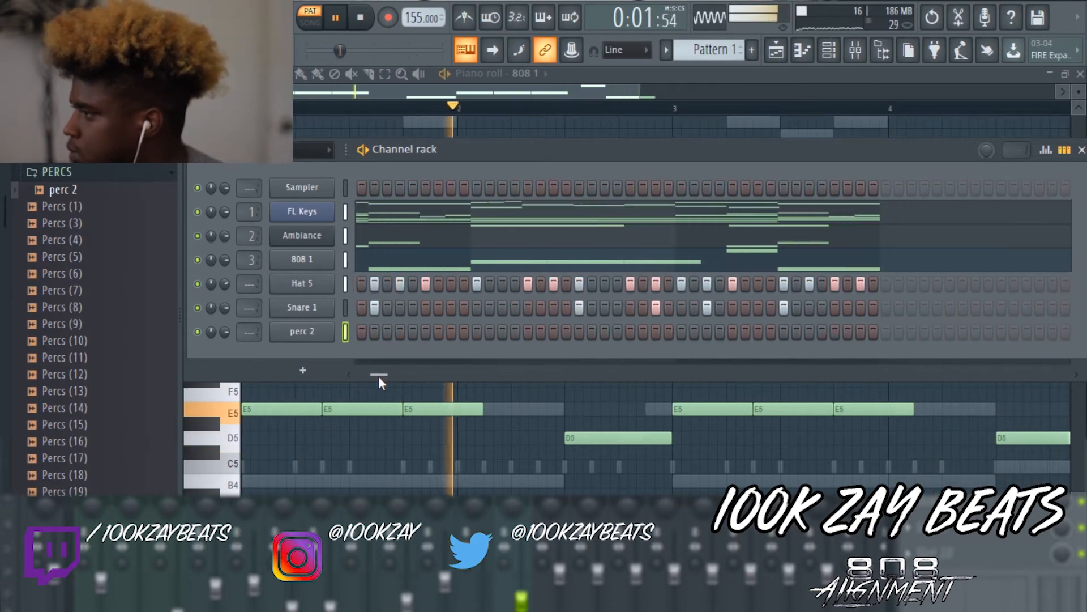
{"action": "left_click", "coordinate": [859, 331]}
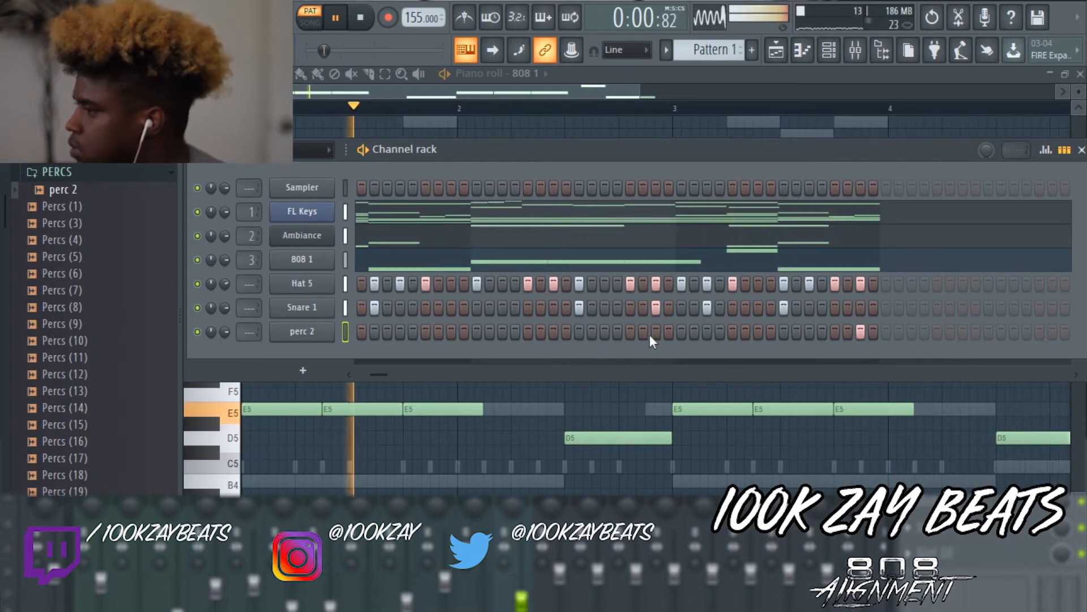
{"action": "left_click_drag", "start_coordinate": [375, 376], "coordinate": [333, 376]}
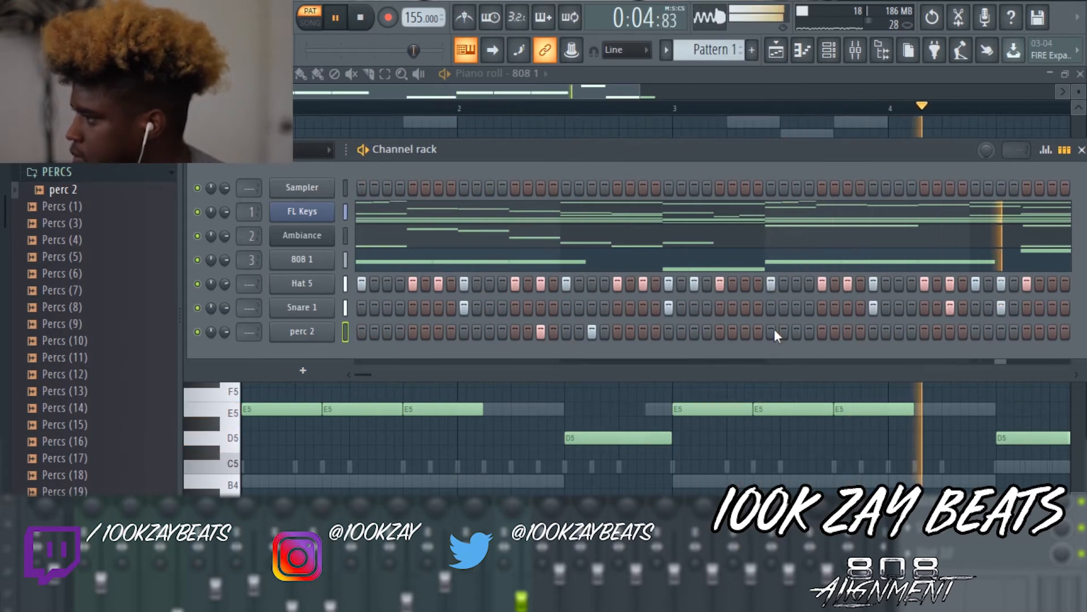
{"action": "key", "text": "space"}
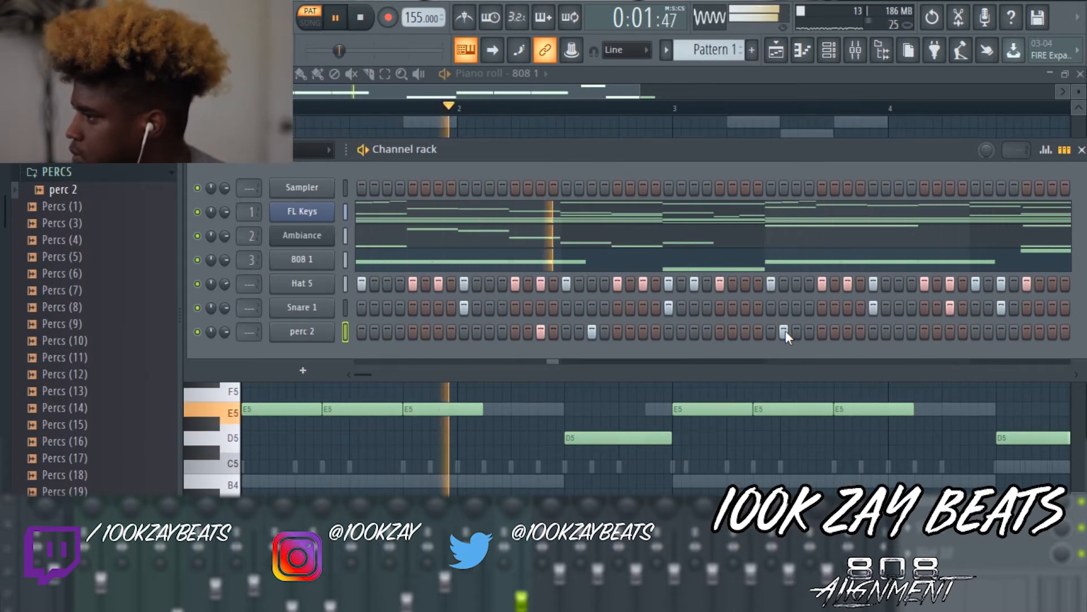
{"action": "left_click", "coordinate": [796, 330]}
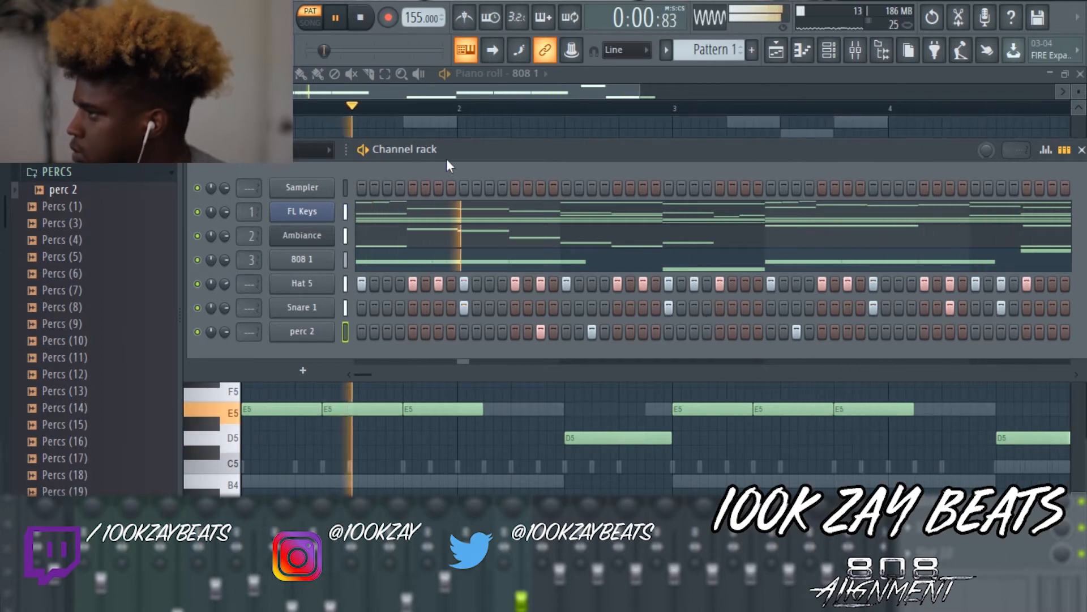
Step: Audition the PERCS samples and add Percs (18) as a new channel below perc 2, closing its settings window
{"action": "left_click", "coordinate": [121, 170]}
{"action": "left_click", "coordinate": [121, 170]}
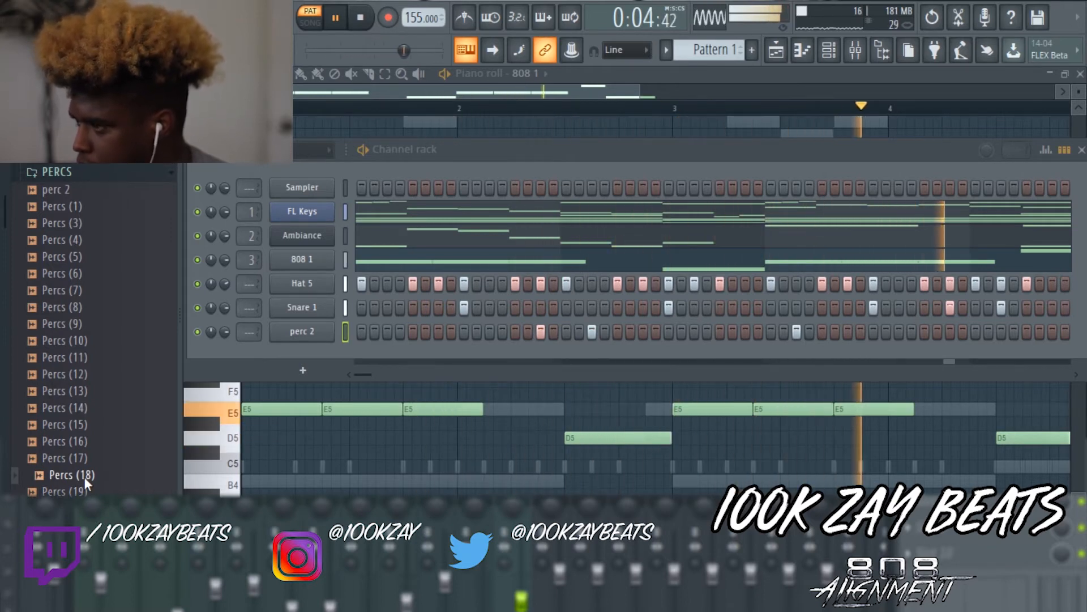
{"action": "left_click_drag", "start_coordinate": [85, 476], "coordinate": [293, 348]}
{"action": "key", "text": "space"}
{"action": "left_click", "coordinate": [293, 351]}
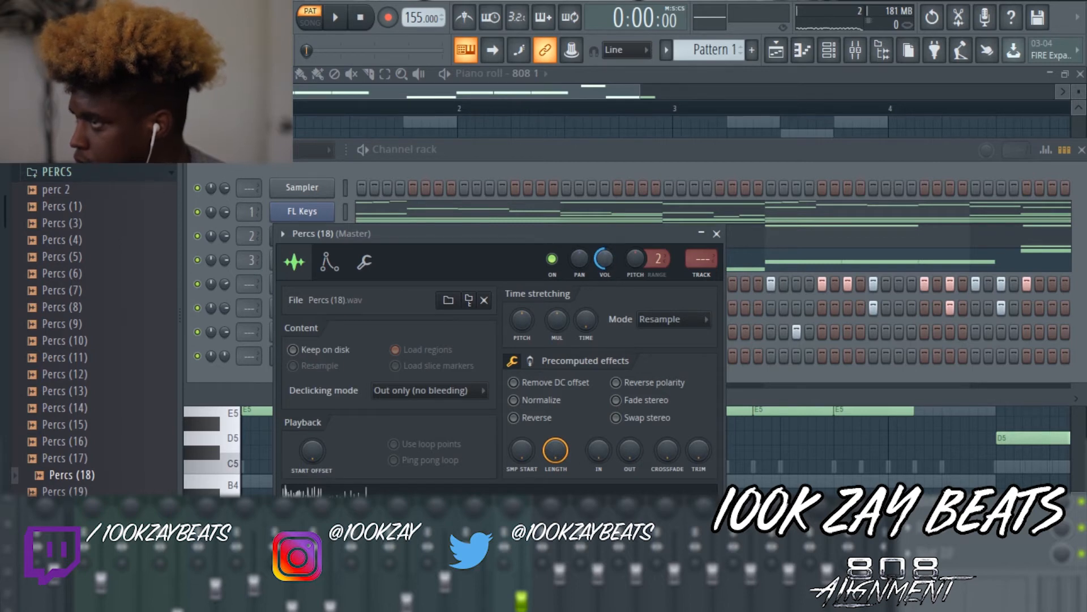
{"action": "left_click", "coordinate": [717, 234]}
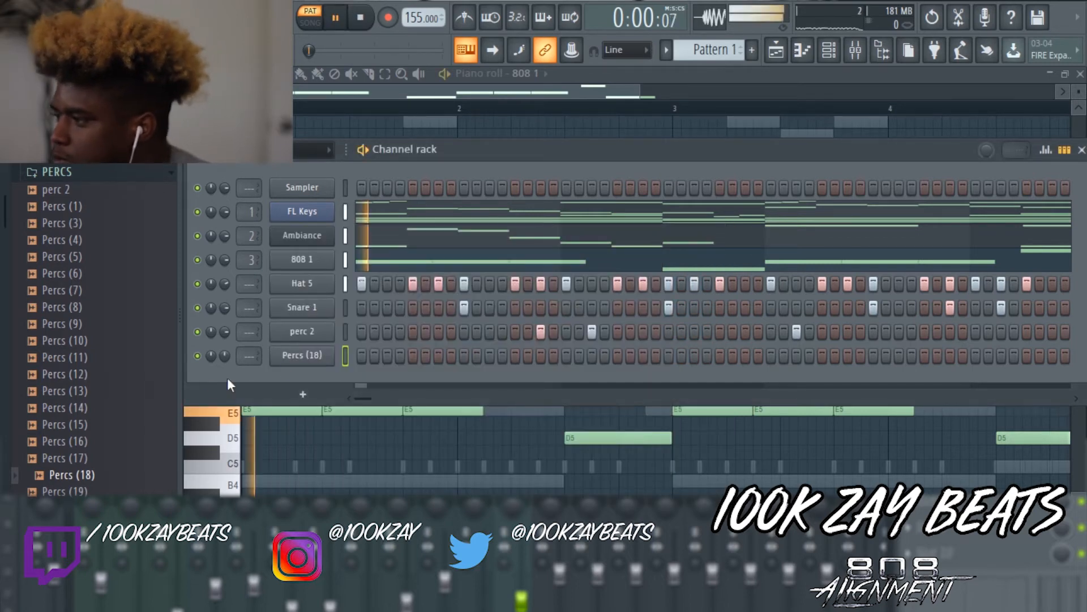
Step: Place Percs (18) hits on steps 7 and 39, auditioning their timing against the pattern
{"action": "key", "text": "space"}
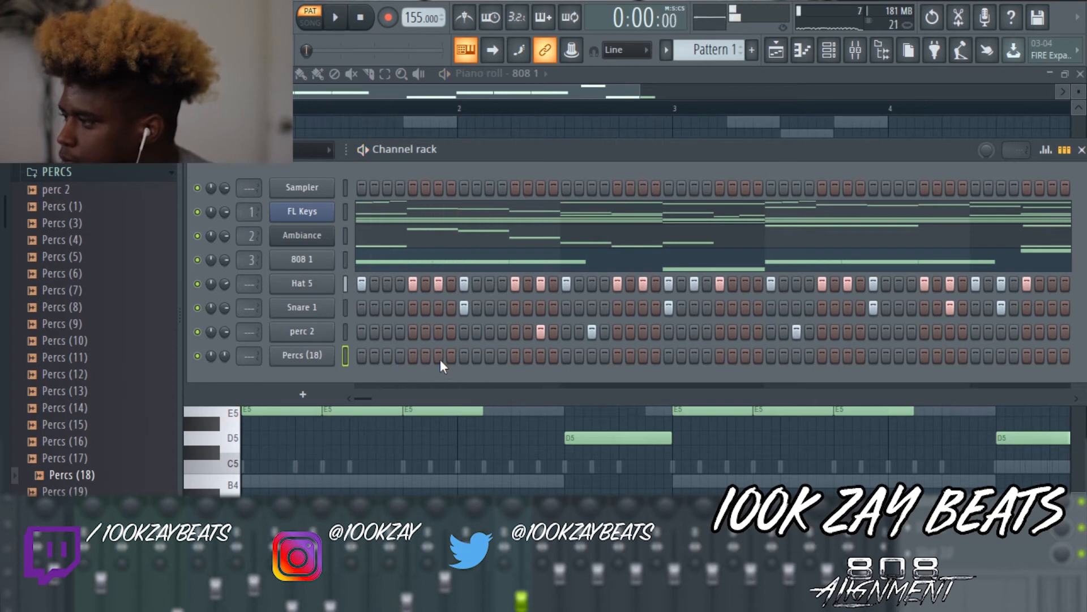
{"action": "key", "text": "space"}
{"action": "left_click", "coordinate": [437, 356]}
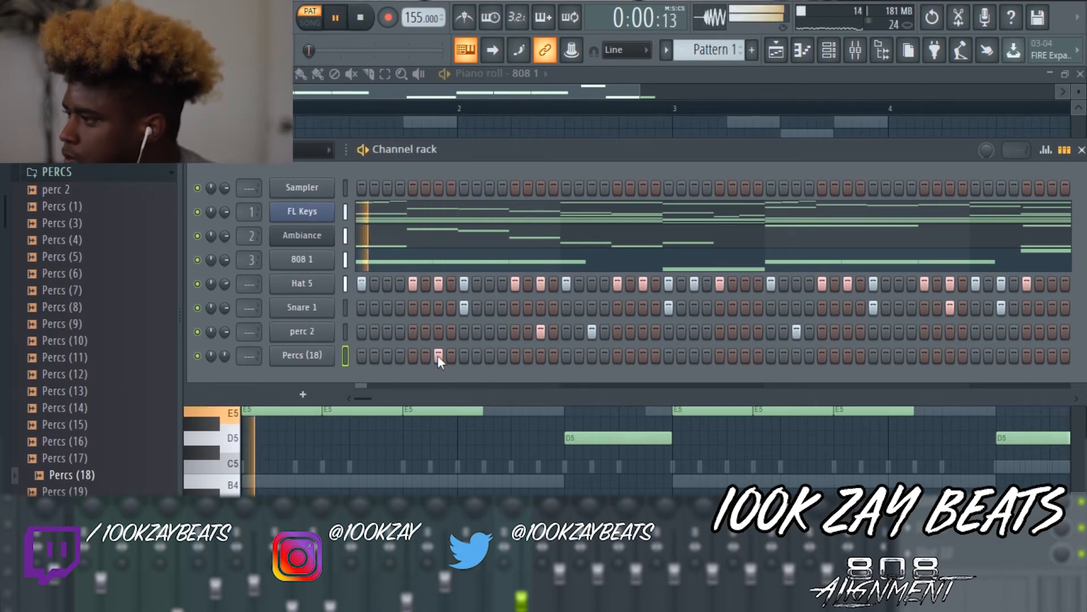
{"action": "left_click", "coordinate": [644, 356]}
{"action": "key", "text": "space"}
{"action": "left_click", "coordinate": [644, 355]}
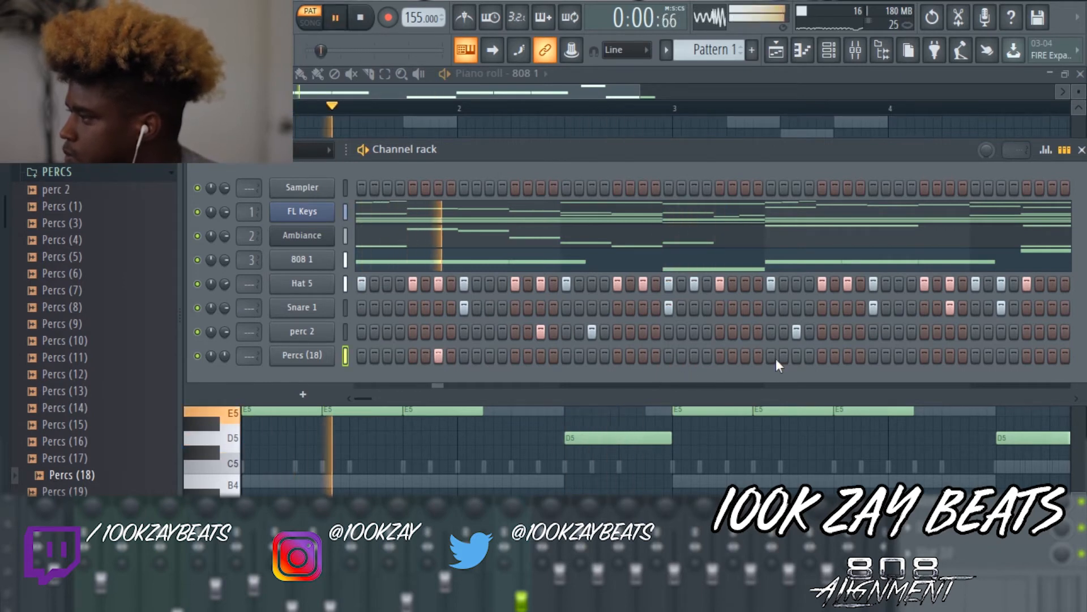
{"action": "left_click", "coordinate": [848, 356]}
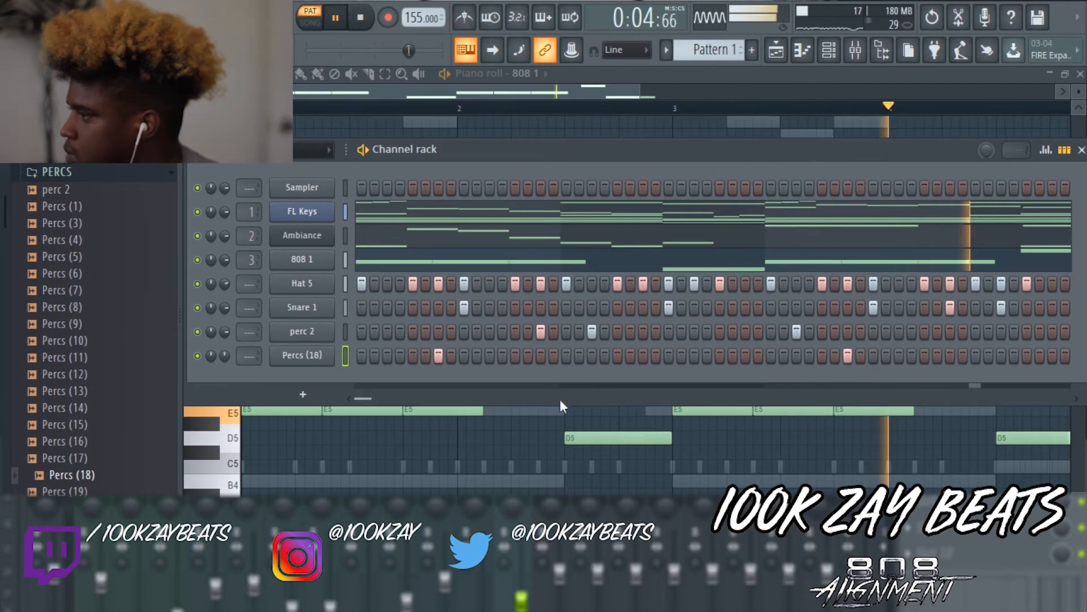
Step: Add the Bamboo sample from the drum kit's 1KZPERCS folder as a new channel below Percs (18)
{"action": "left_click", "coordinate": [154, 170]}
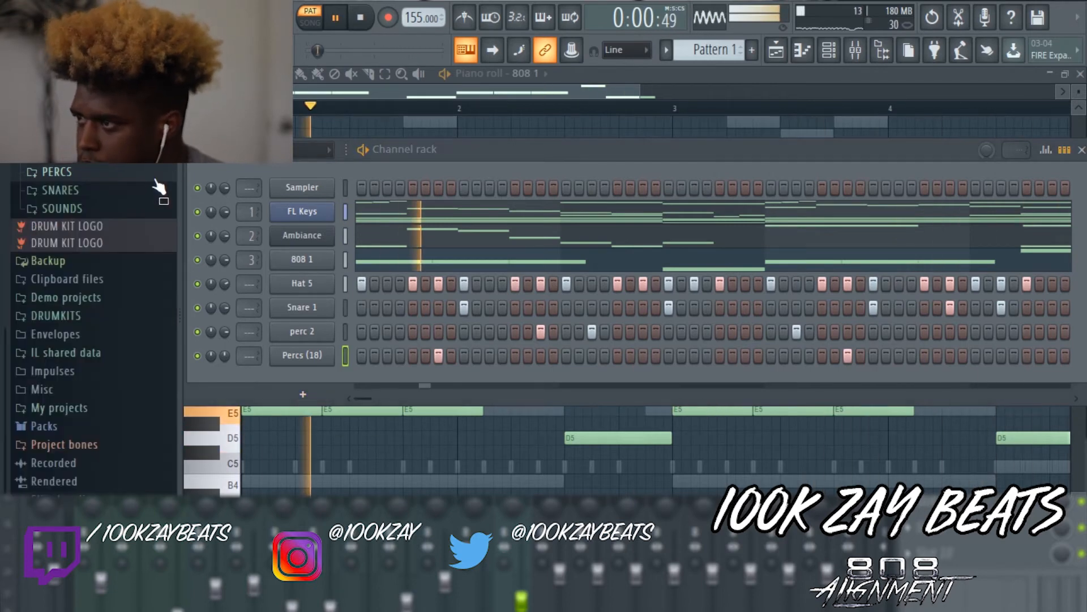
{"action": "left_click", "coordinate": [107, 209]}
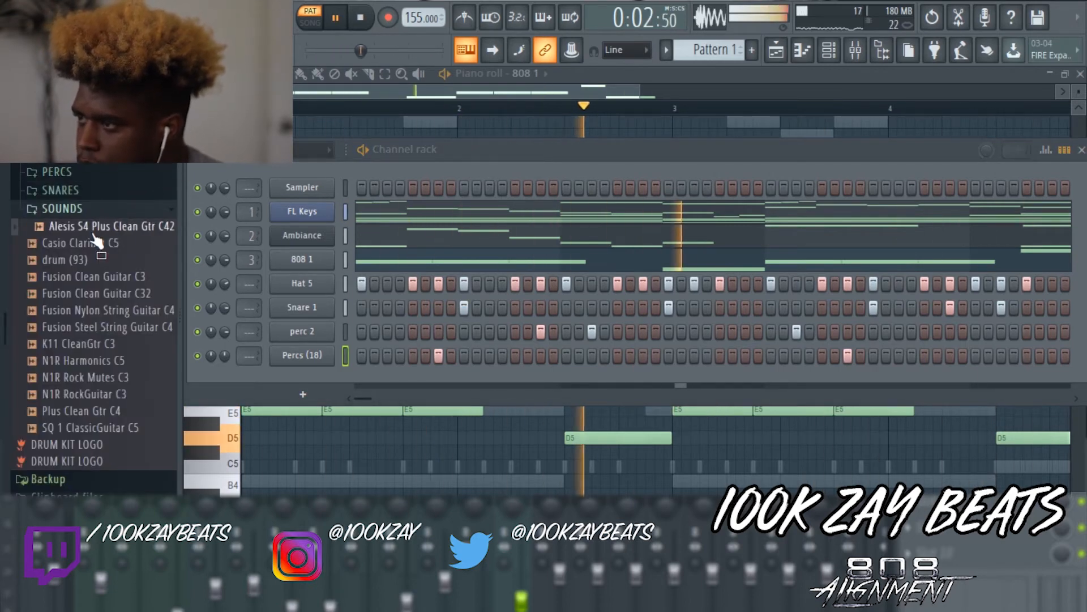
{"action": "left_click", "coordinate": [107, 208]}
{"action": "scroll", "coordinate": [99, 218], "scroll_direction": "up", "scroll_amount": 3}
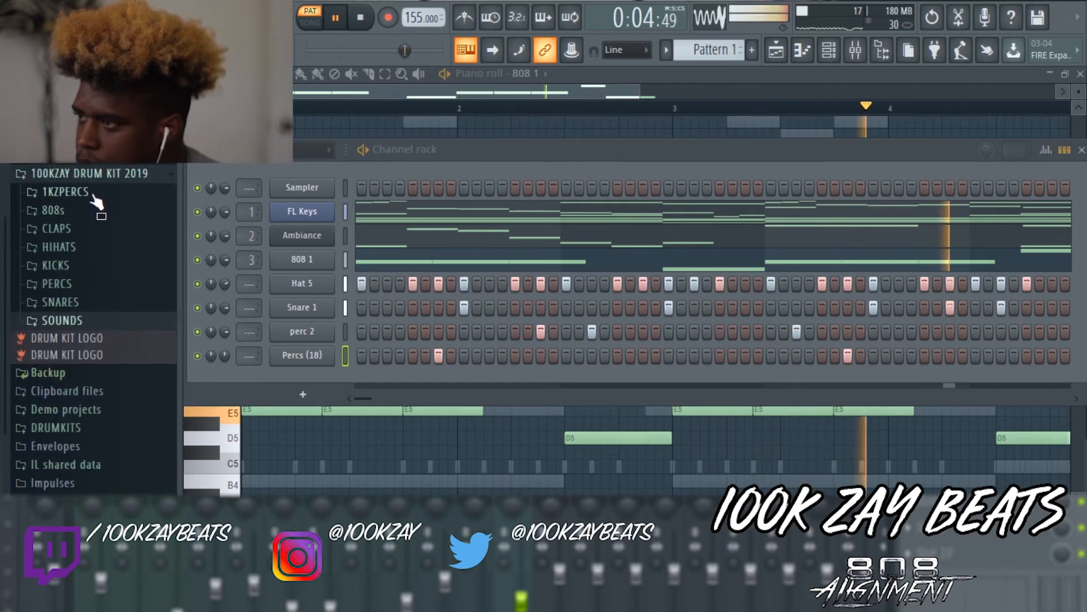
{"action": "left_click", "coordinate": [74, 192]}
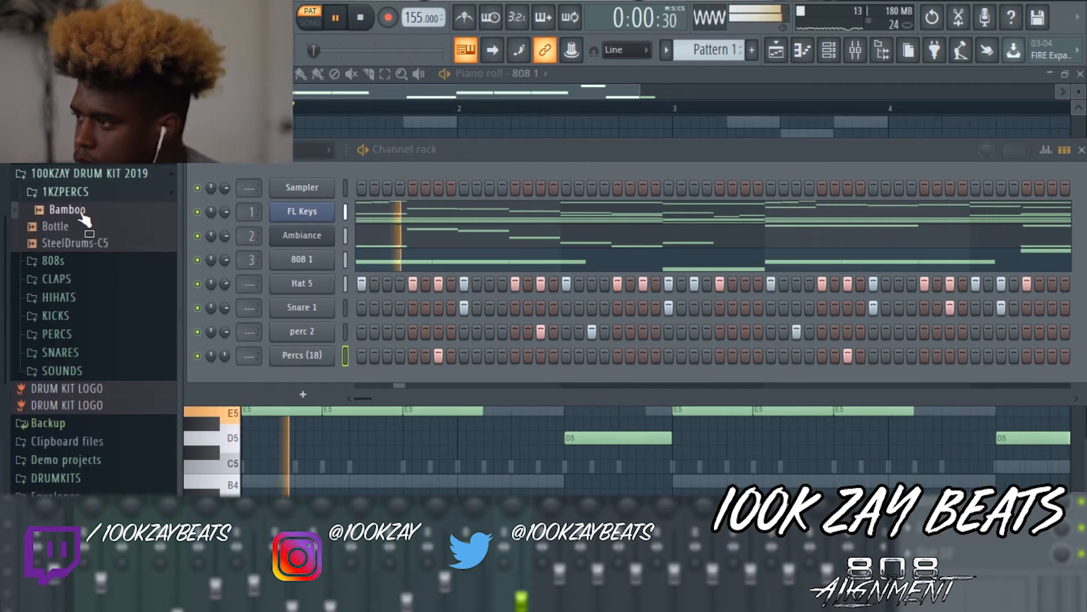
{"action": "left_click_drag", "start_coordinate": [85, 217], "coordinate": [283, 375]}
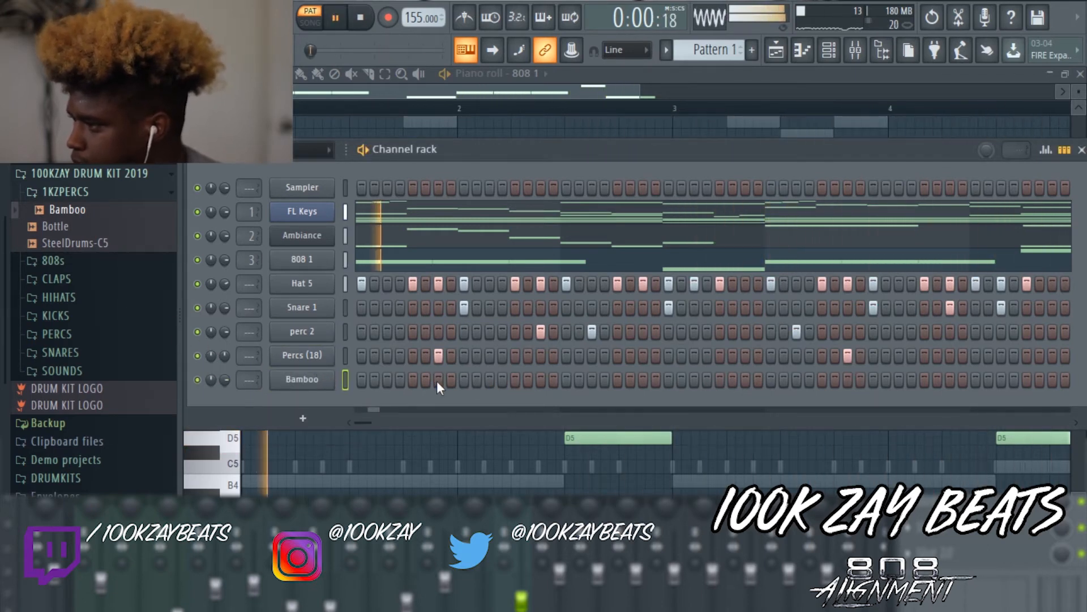
{"action": "left_click", "coordinate": [110, 212]}
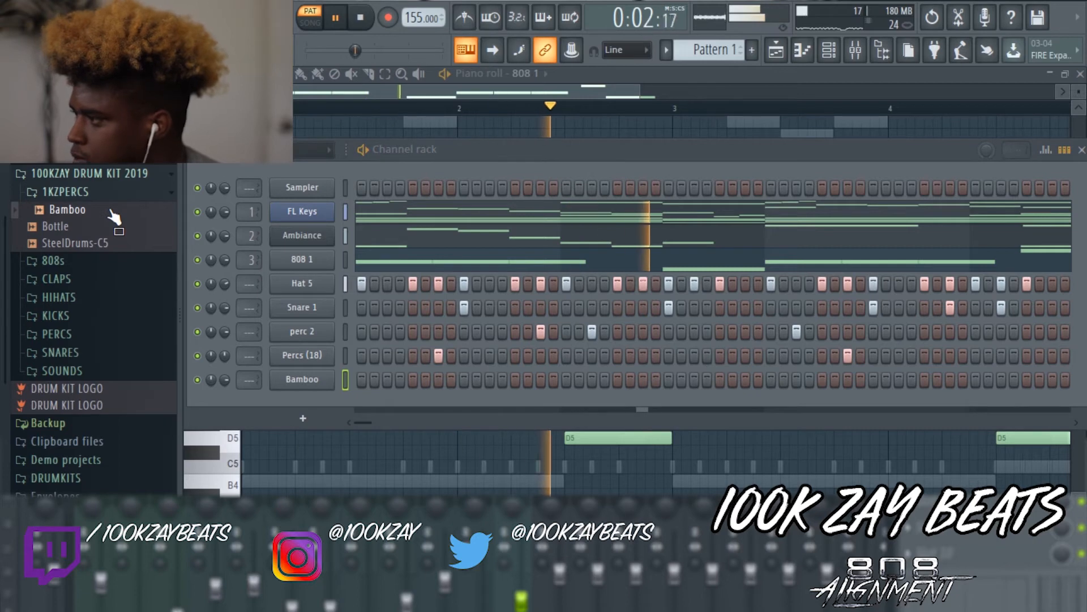
Step: Place Bamboo hits on steps 31 and 55 while playing the pattern
{"action": "key", "text": "space"}
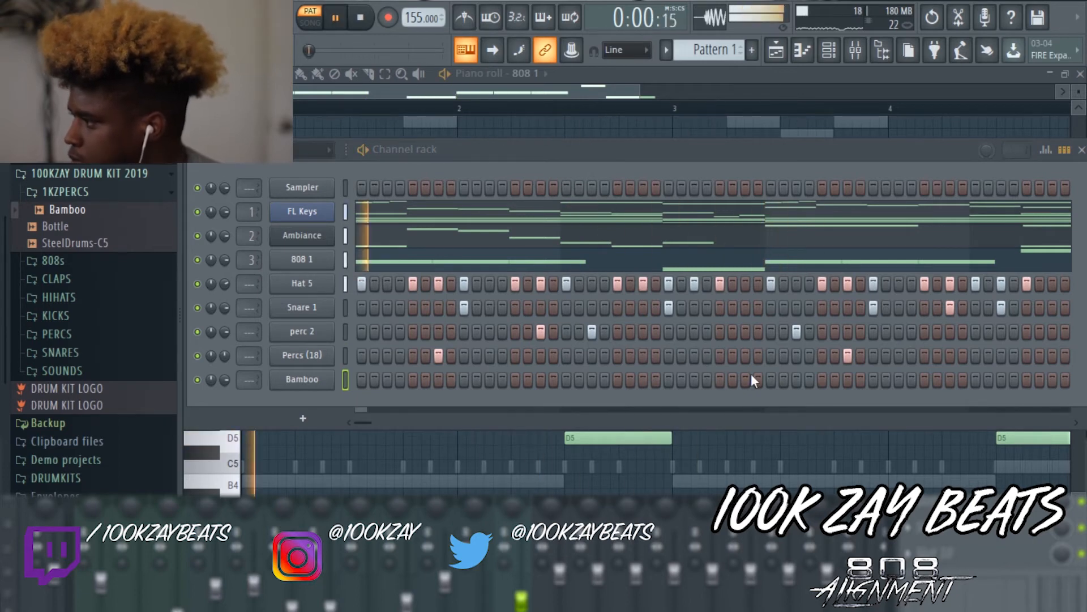
{"action": "left_click", "coordinate": [746, 379]}
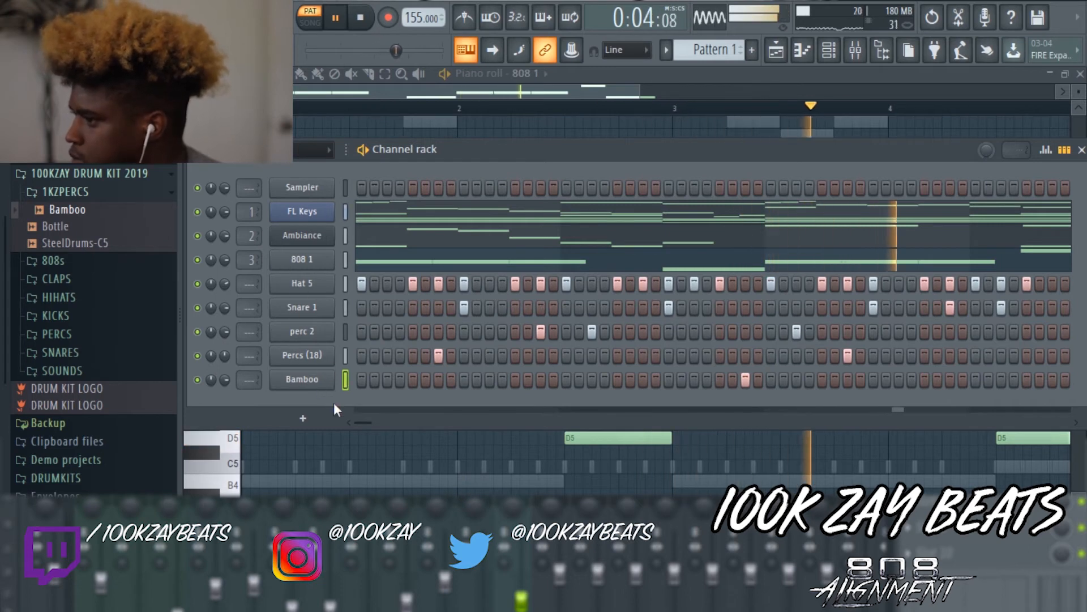
{"action": "left_click_drag", "start_coordinate": [367, 420], "coordinate": [383, 420]}
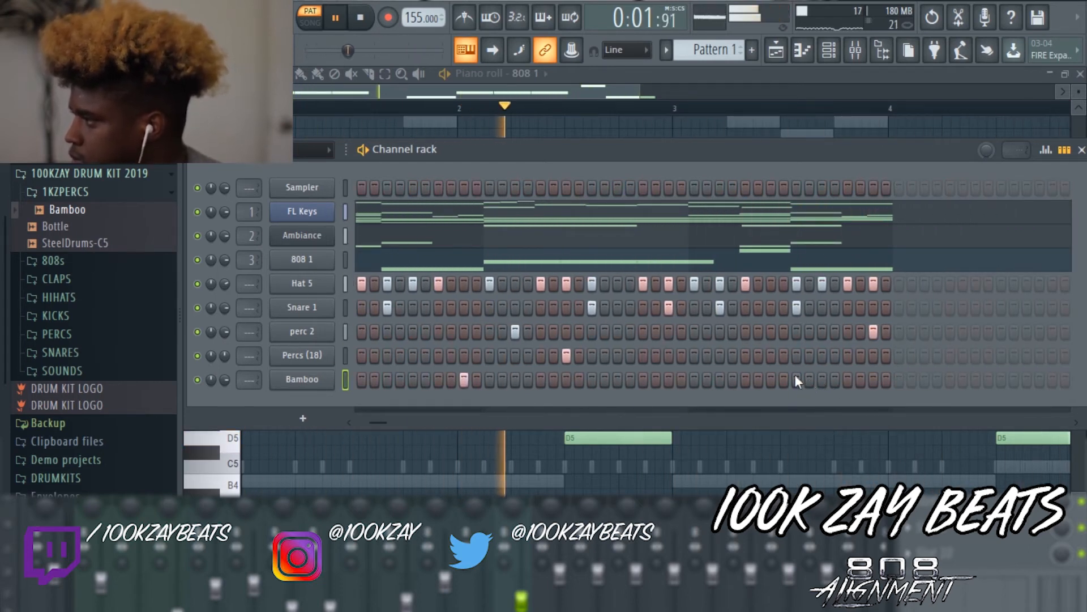
{"action": "left_click", "coordinate": [771, 379]}
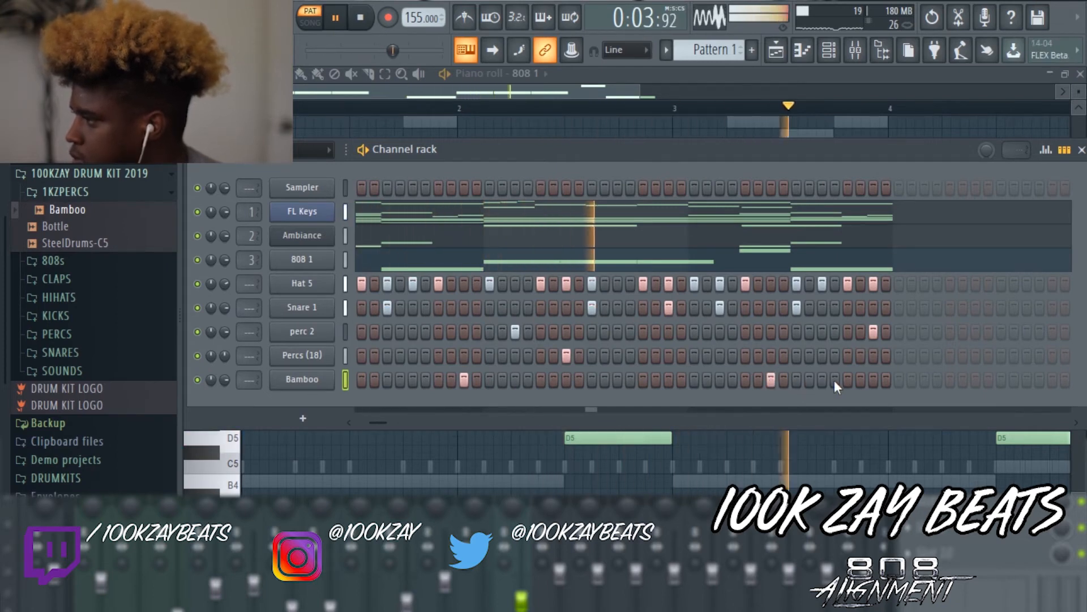
Step: Try extra Bamboo hits on steps 59, 51 and 50 with the pattern playing, removing each one again
{"action": "left_click", "coordinate": [819, 379]}
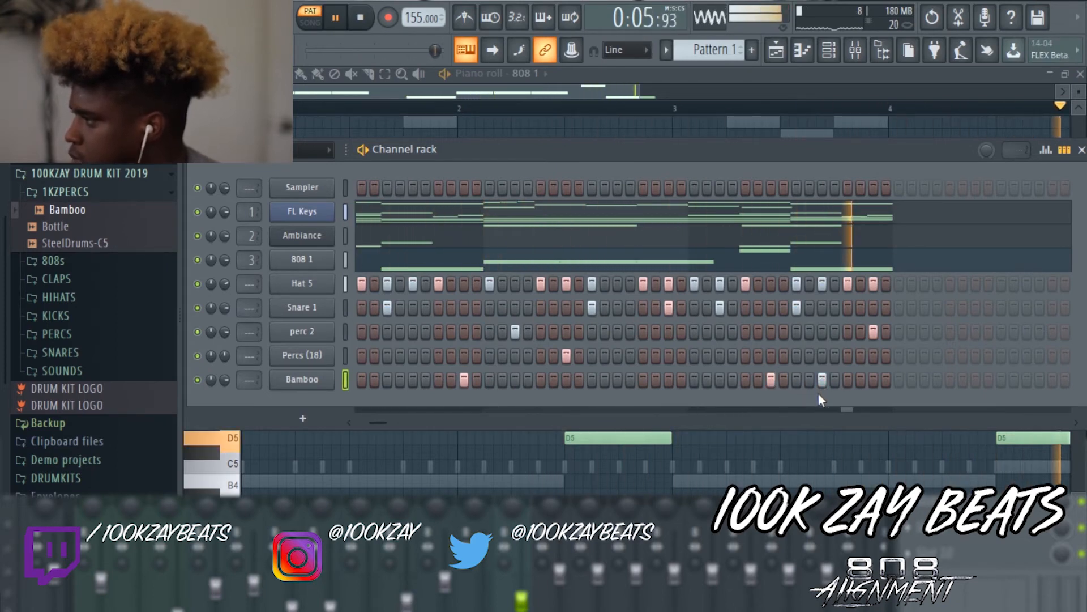
{"action": "left_click", "coordinate": [822, 379]}
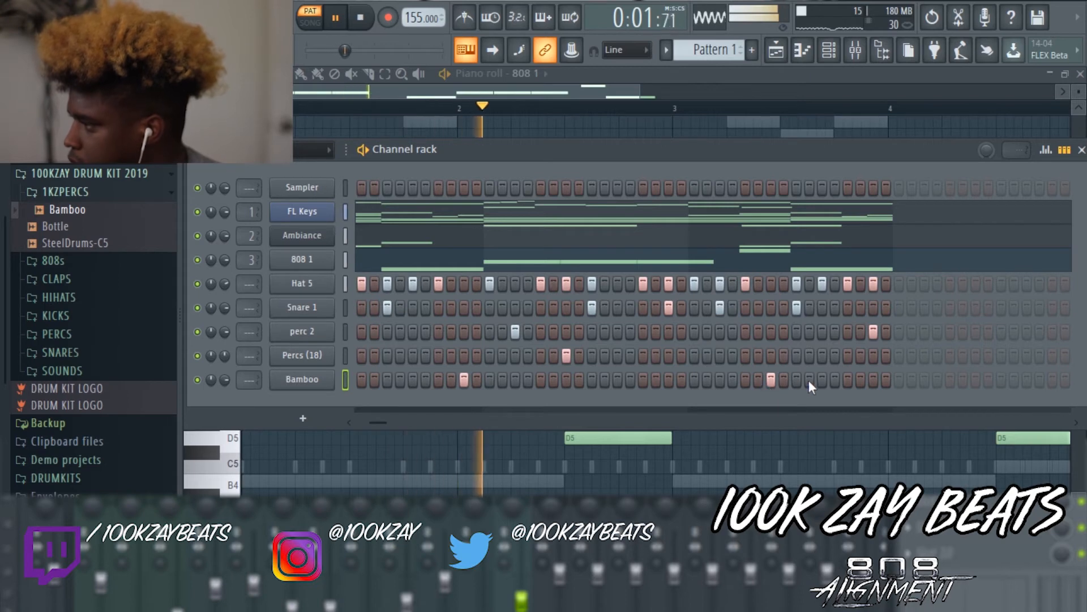
{"action": "left_click", "coordinate": [718, 379]}
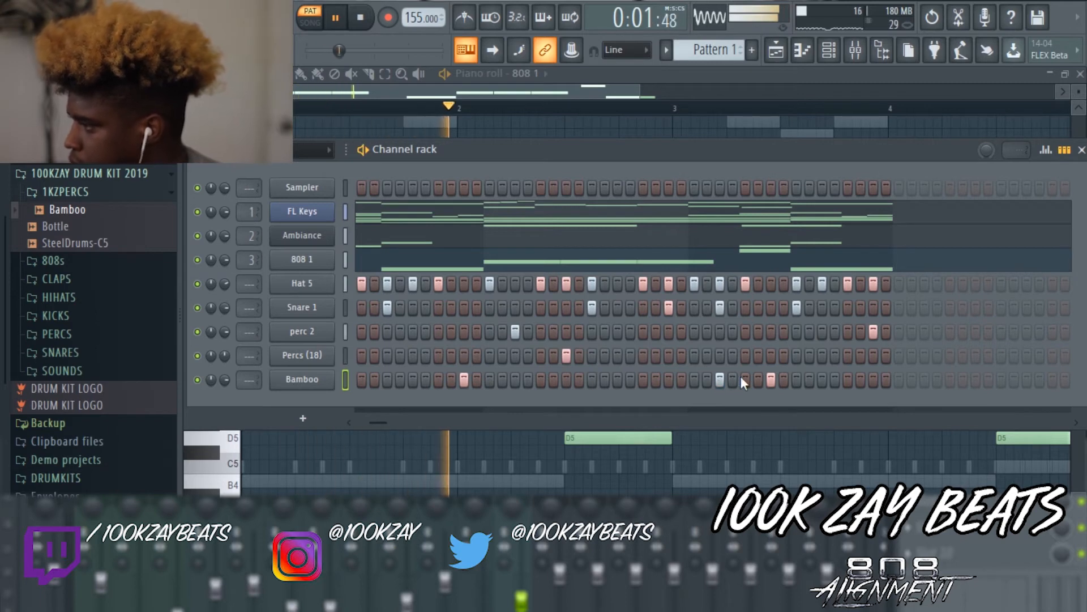
{"action": "left_click", "coordinate": [723, 378]}
{"action": "left_click", "coordinate": [708, 379]}
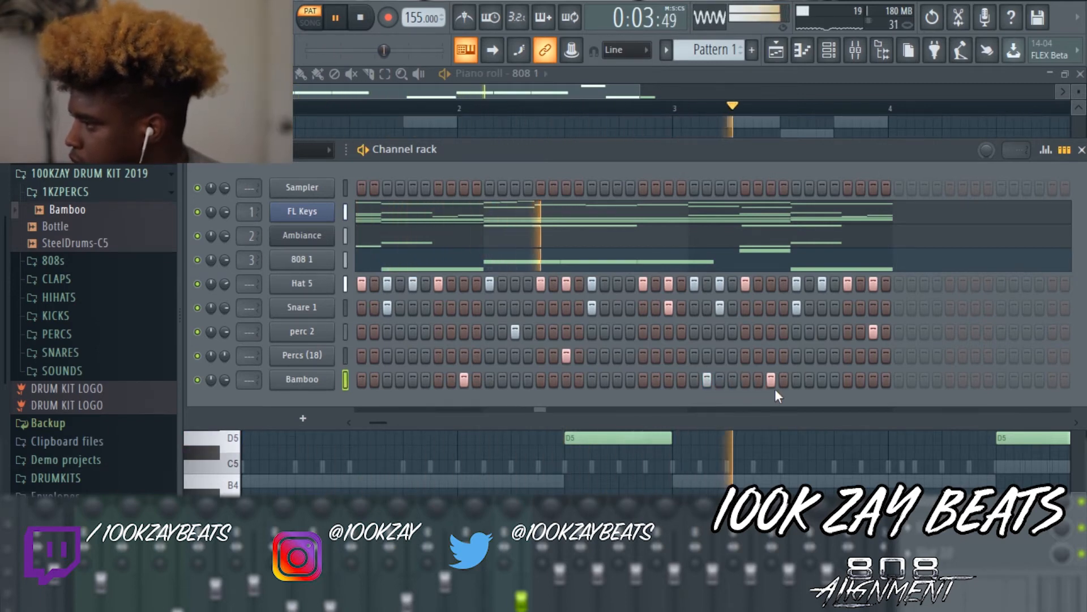
{"action": "left_click", "coordinate": [705, 379]}
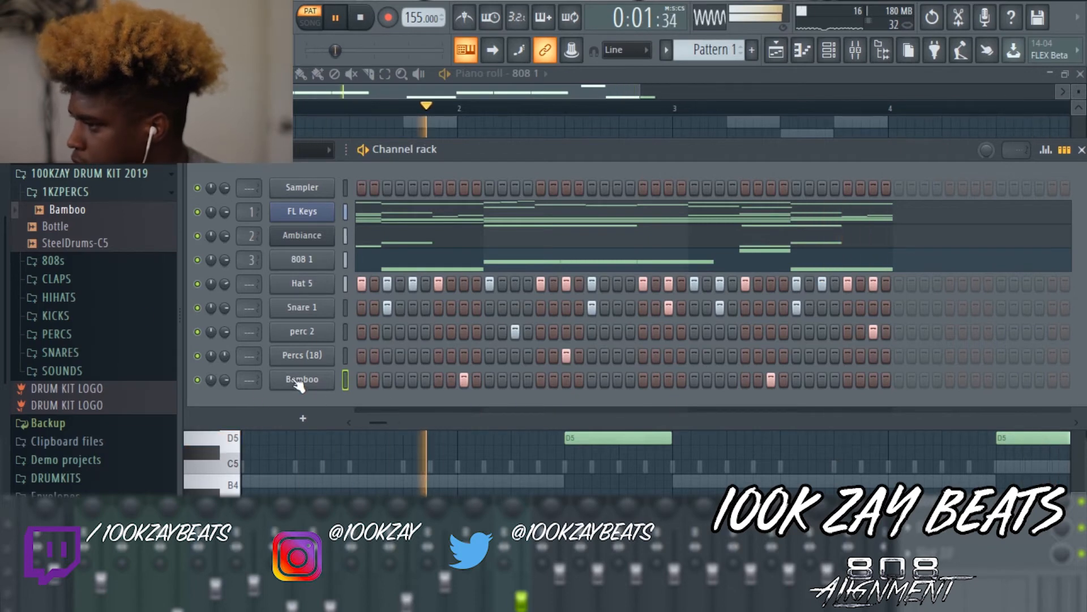
Step: Collapse the drum kit folders and route the Hat 5 channel to mixer track 5
{"action": "left_click", "coordinate": [101, 190]}
{"action": "left_click", "coordinate": [144, 175]}
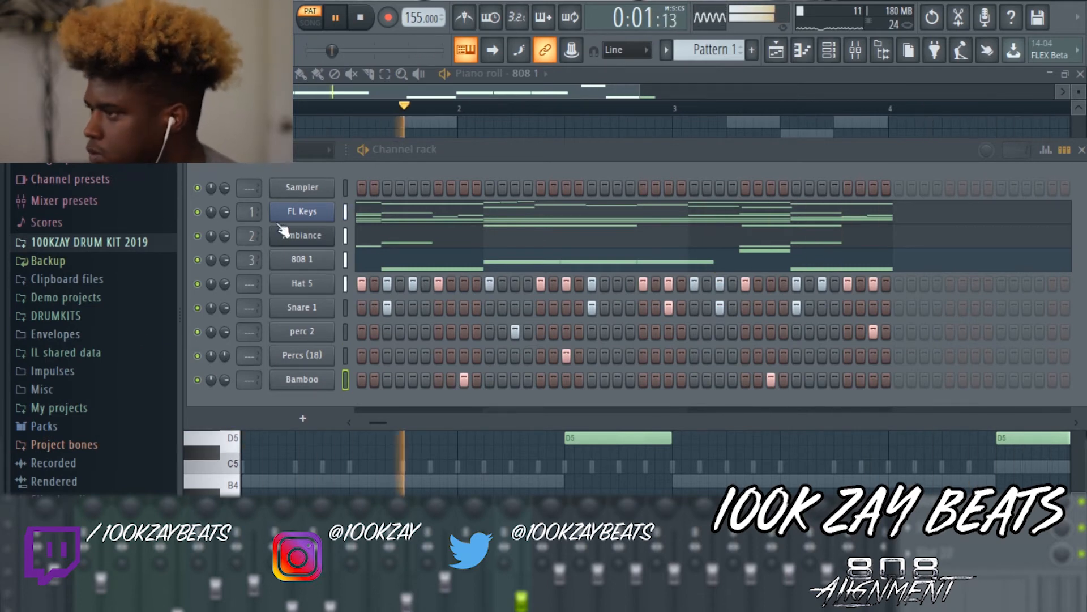
{"action": "scroll", "coordinate": [244, 279], "scroll_direction": "up", "scroll_amount": 4}
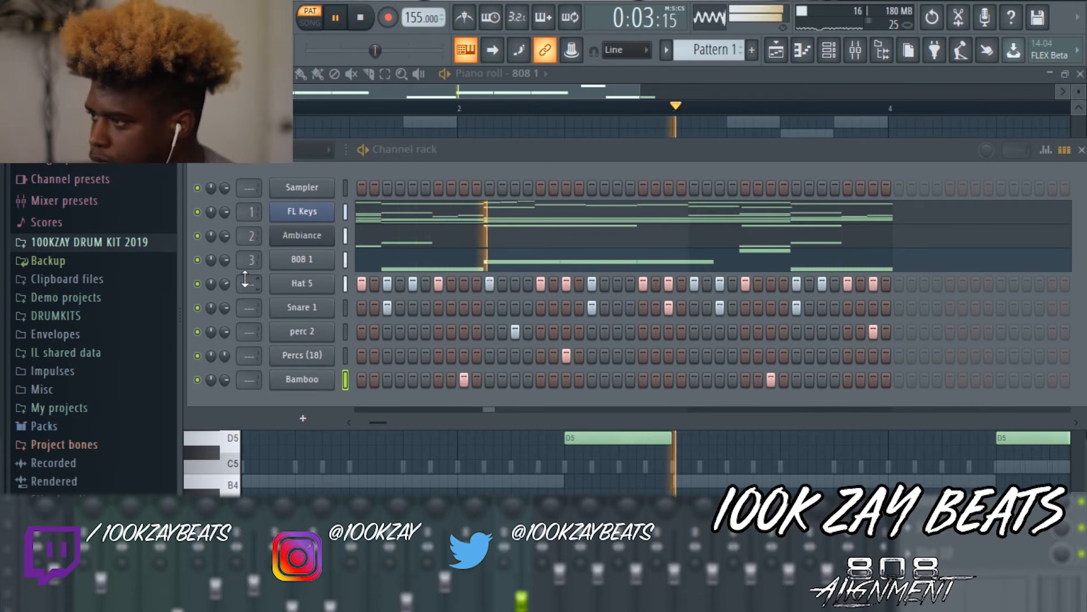
{"action": "scroll", "coordinate": [245, 281], "scroll_direction": "up", "scroll_amount": 1}
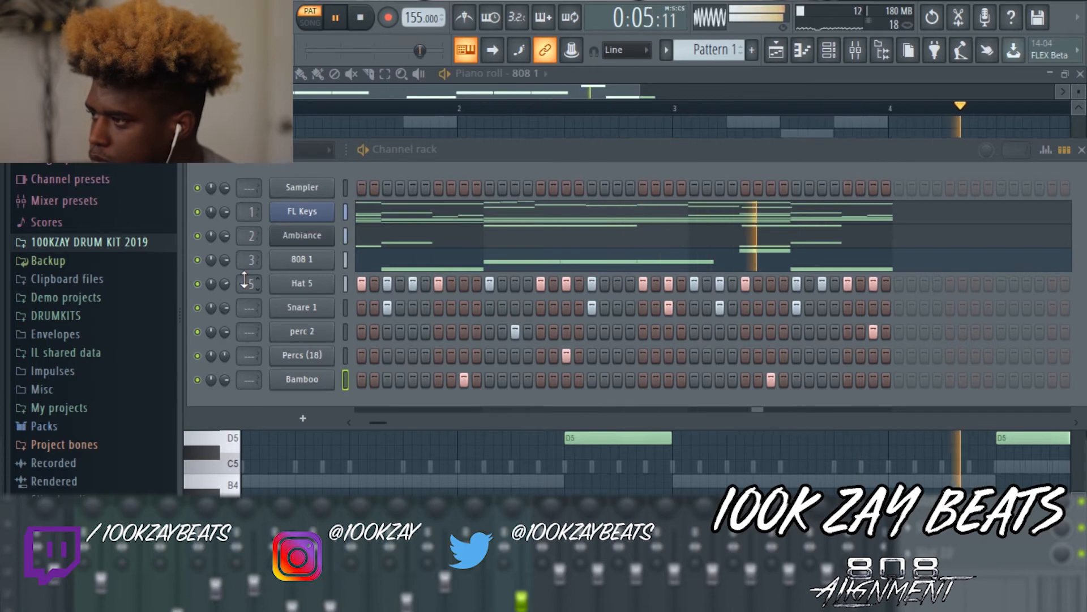
Step: Insert the kick 1 sample from the drum kit's KICKS folder above Hat 5, set to cut itself and routed to mixer track 4
{"action": "left_click", "coordinate": [68, 242]}
{"action": "left_click", "coordinate": [66, 335]}
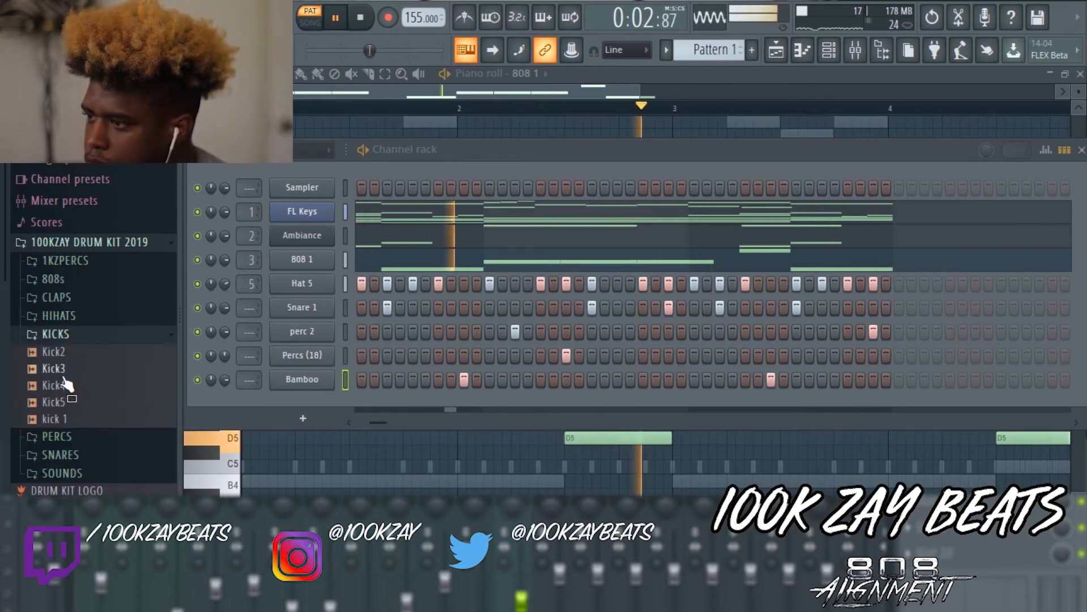
{"action": "left_click_drag", "start_coordinate": [53, 418], "coordinate": [300, 281]}
{"action": "right_click", "coordinate": [302, 284]}
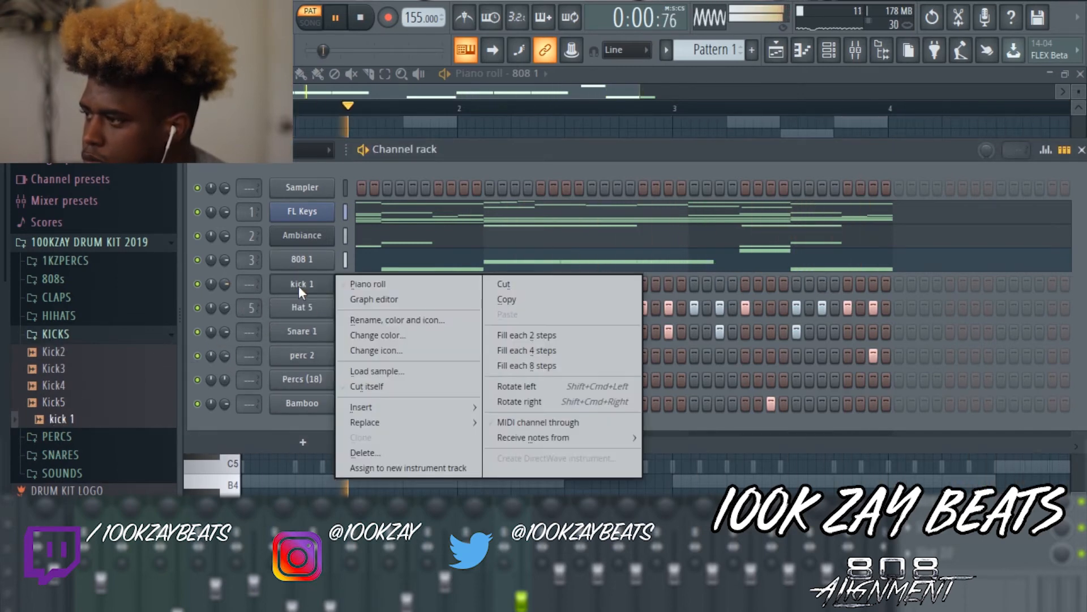
{"action": "mouse_move", "coordinate": [382, 422]}
{"action": "left_click", "coordinate": [387, 390]}
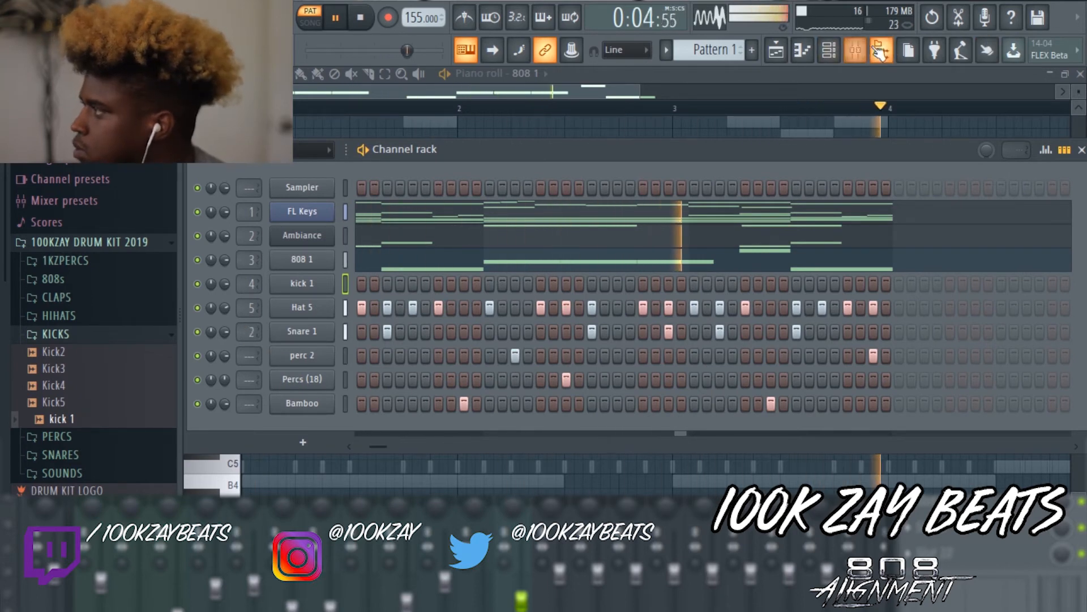
Step: Hide the browser and route Snare 1, perc 2, Percs (18) and Bamboo to mixer tracks 6, 7, 8 and 9
{"action": "left_click", "coordinate": [880, 51]}
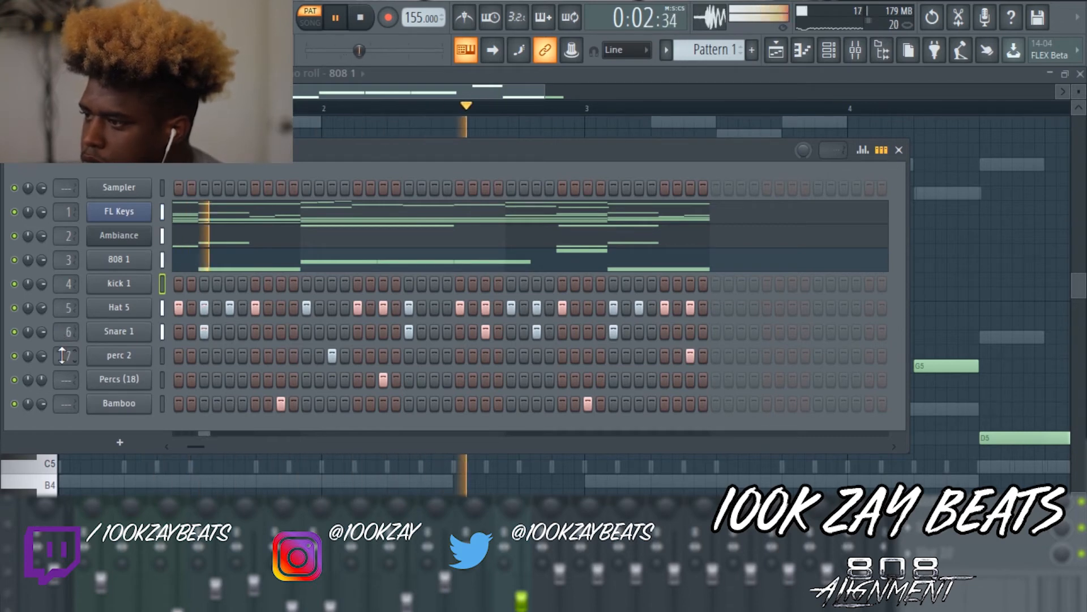
{"action": "scroll", "coordinate": [60, 382], "scroll_direction": "up", "scroll_amount": 2}
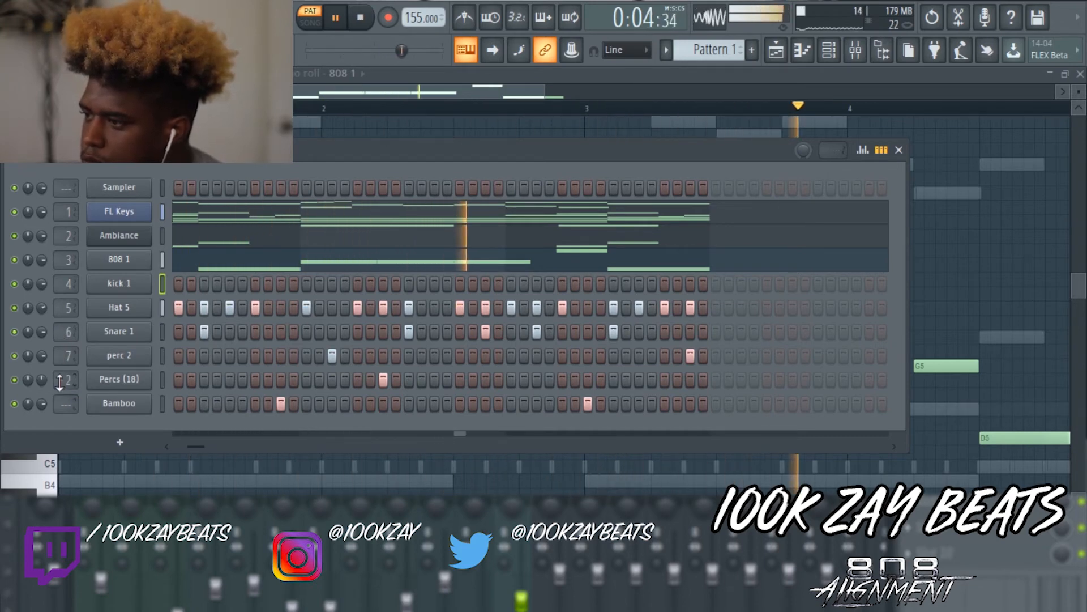
{"action": "scroll", "coordinate": [60, 383], "scroll_direction": "up", "scroll_amount": 3}
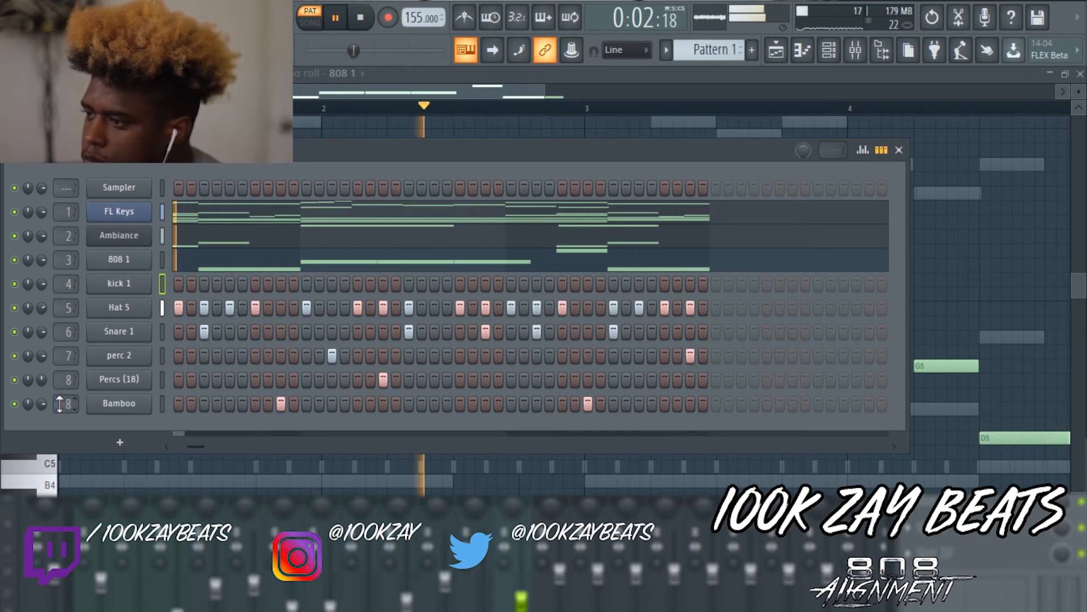
{"action": "scroll", "coordinate": [60, 403], "scroll_direction": "up", "scroll_amount": 1}
Step: Move the channel rack window clear and place a kick 1 hit on step 1
{"action": "left_click_drag", "start_coordinate": [349, 158], "coordinate": [457, 135]}
{"action": "left_click_drag", "start_coordinate": [317, 422], "coordinate": [272, 417]}
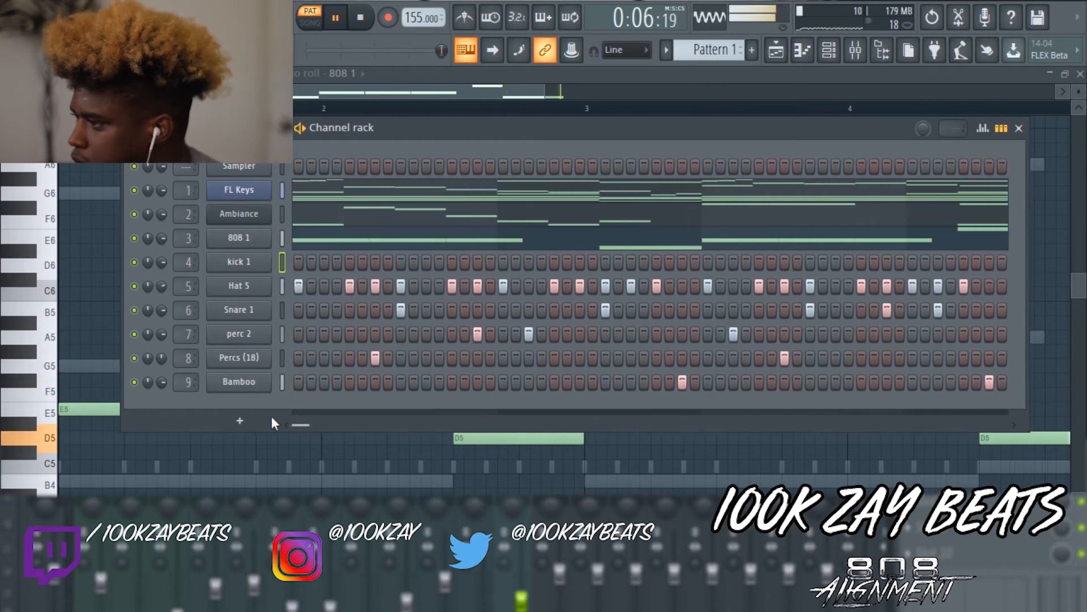
{"action": "left_click", "coordinate": [295, 259]}
{"action": "key", "text": "space"}
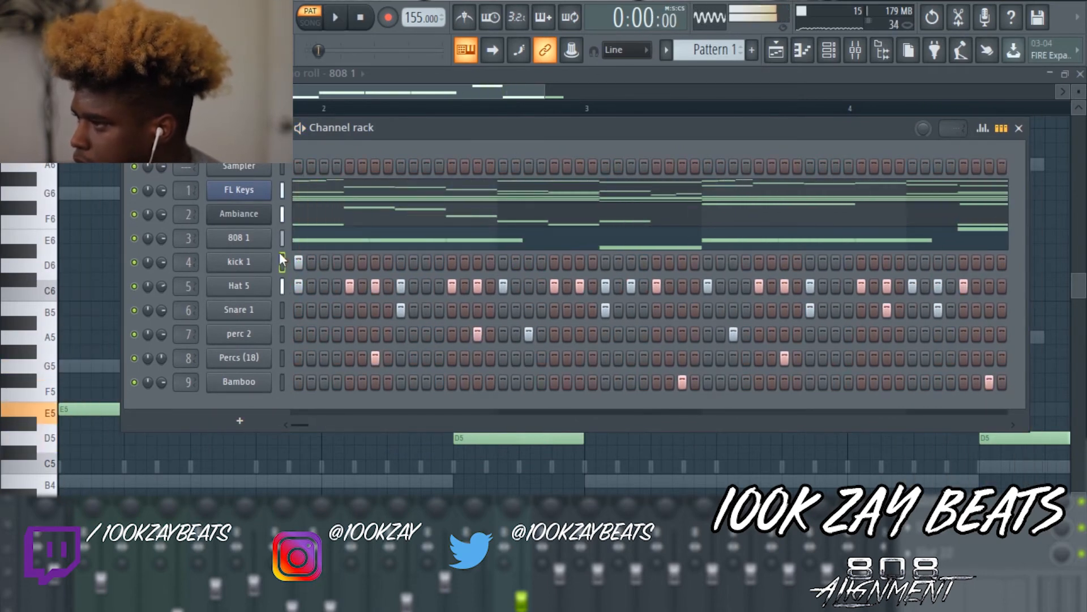
Step: Mute the 808 1 channel and place a kick 1 hit on step 7, trying step 5 first
{"action": "left_click", "coordinate": [134, 239]}
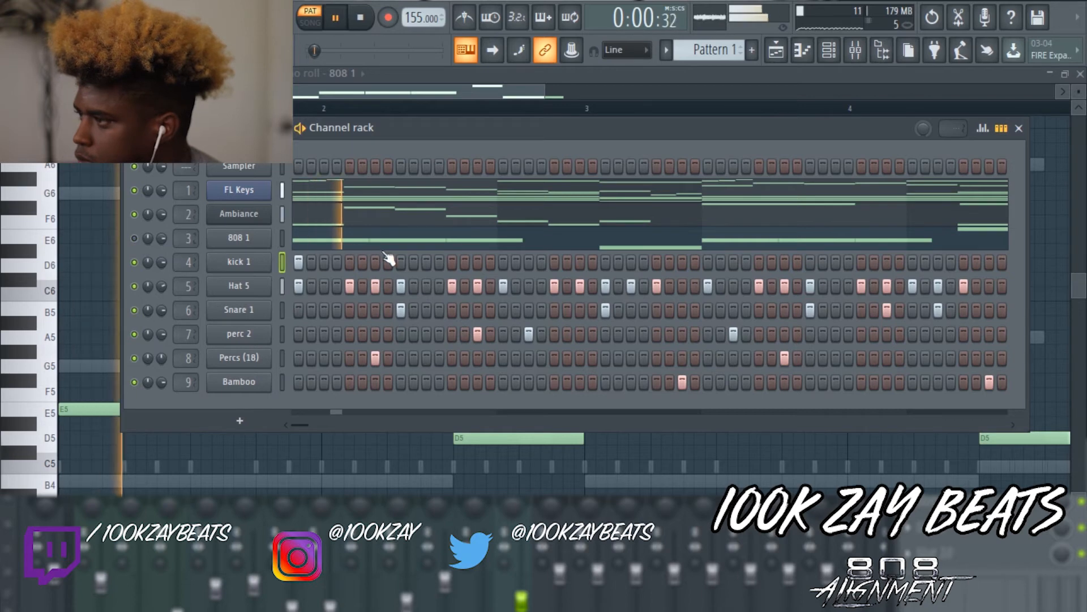
{"action": "left_click", "coordinate": [349, 261]}
{"action": "key", "text": "space"}
{"action": "key", "text": "space"}
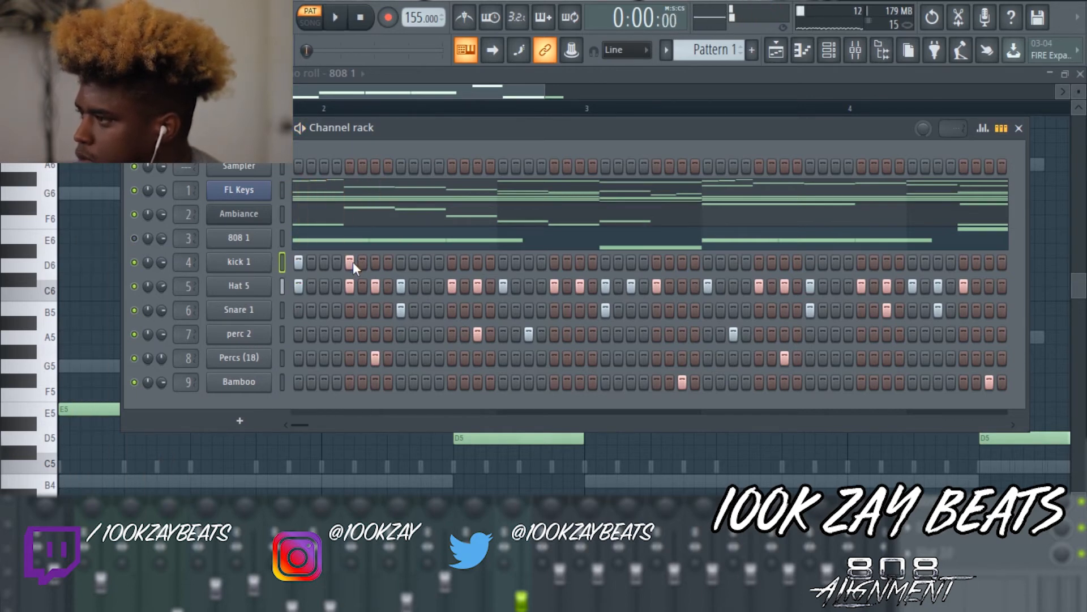
{"action": "left_click", "coordinate": [350, 262]}
{"action": "left_click", "coordinate": [375, 261]}
{"action": "key", "text": "space"}
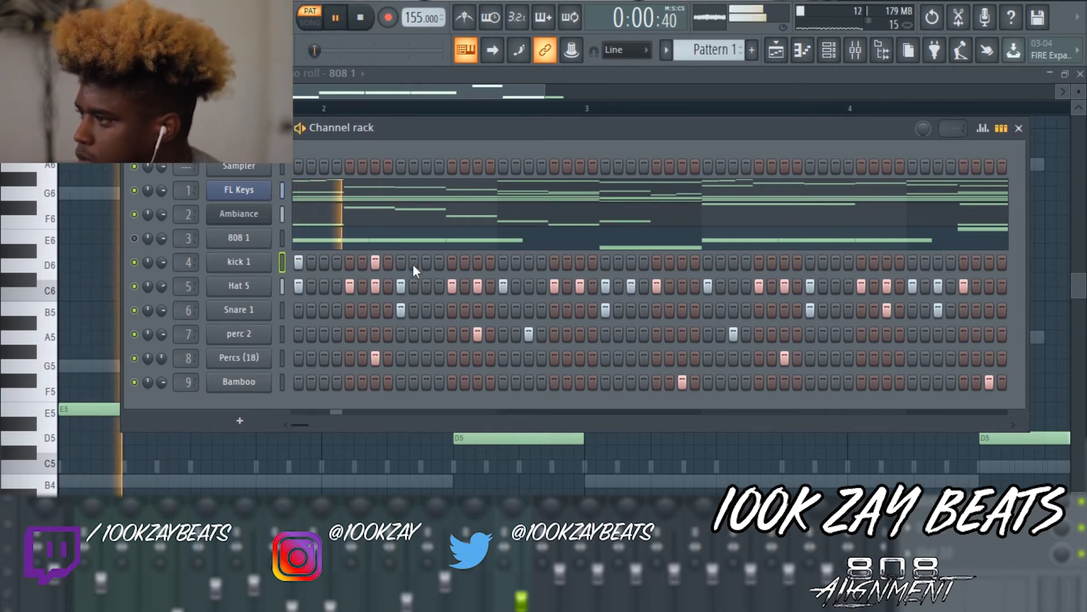
Step: Add a kick 1 hit on step 15, trying step 14 first
{"action": "left_click", "coordinate": [464, 262]}
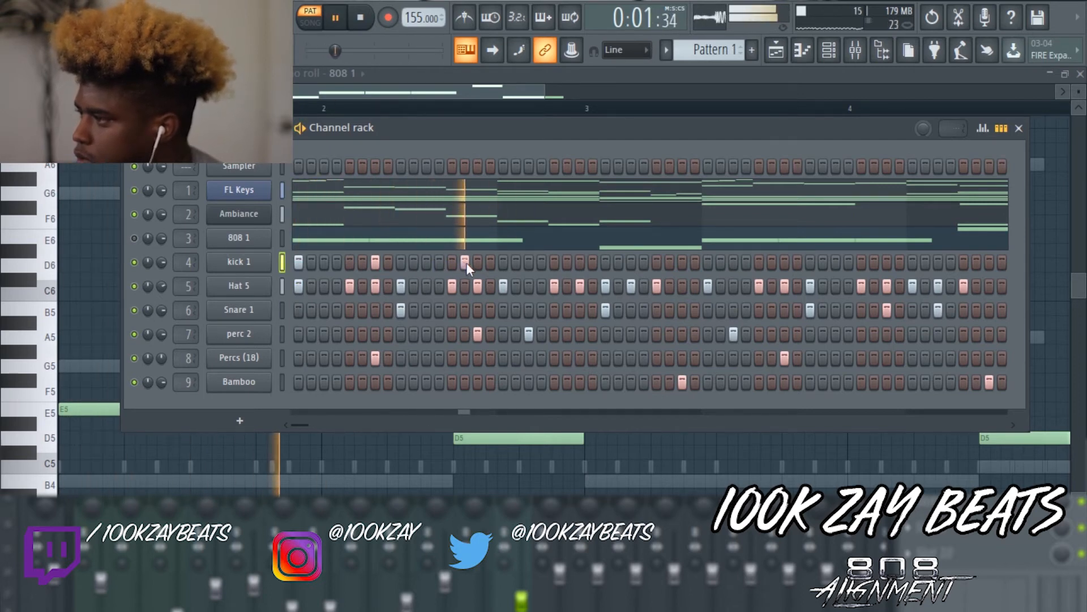
{"action": "left_click", "coordinate": [464, 261]}
{"action": "left_click", "coordinate": [478, 261]}
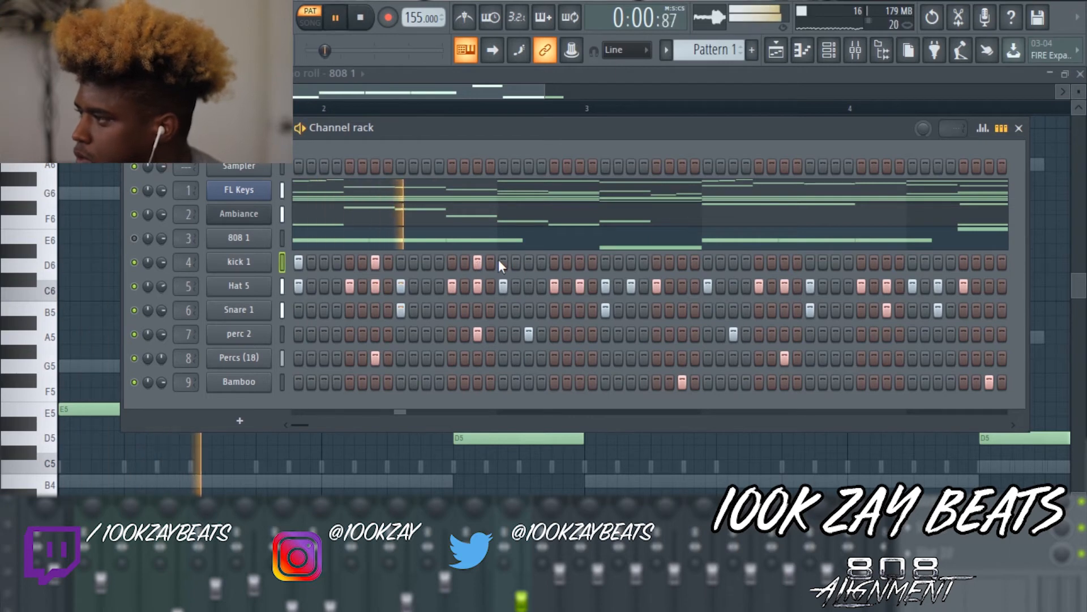
Step: Move the kick 1 hit from step 15 to step 19, trying step 17 first
{"action": "left_click", "coordinate": [478, 261]}
{"action": "left_click", "coordinate": [503, 262]}
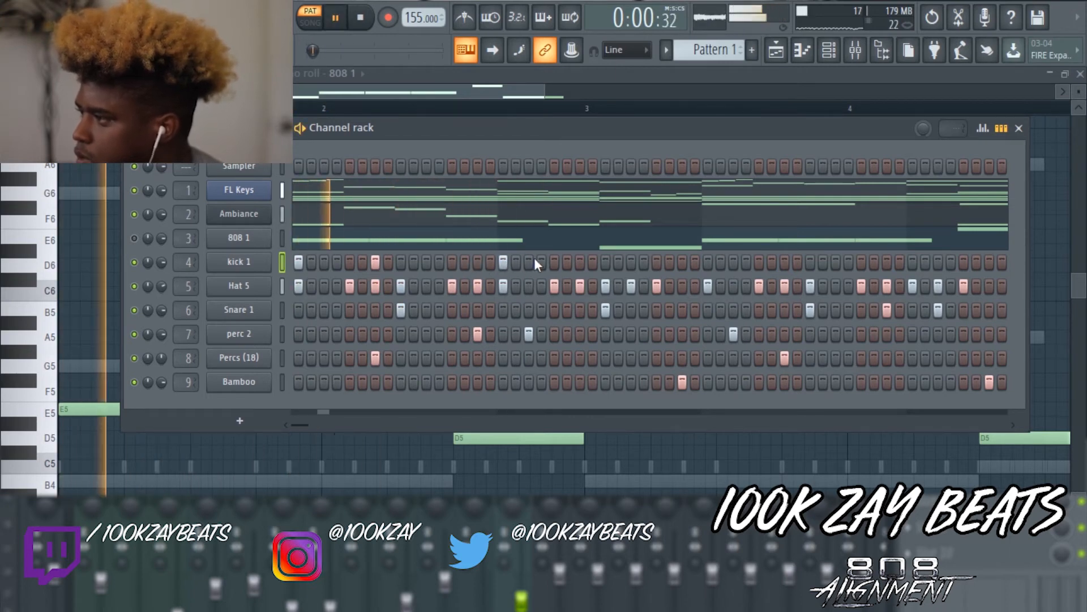
{"action": "key", "text": "space"}
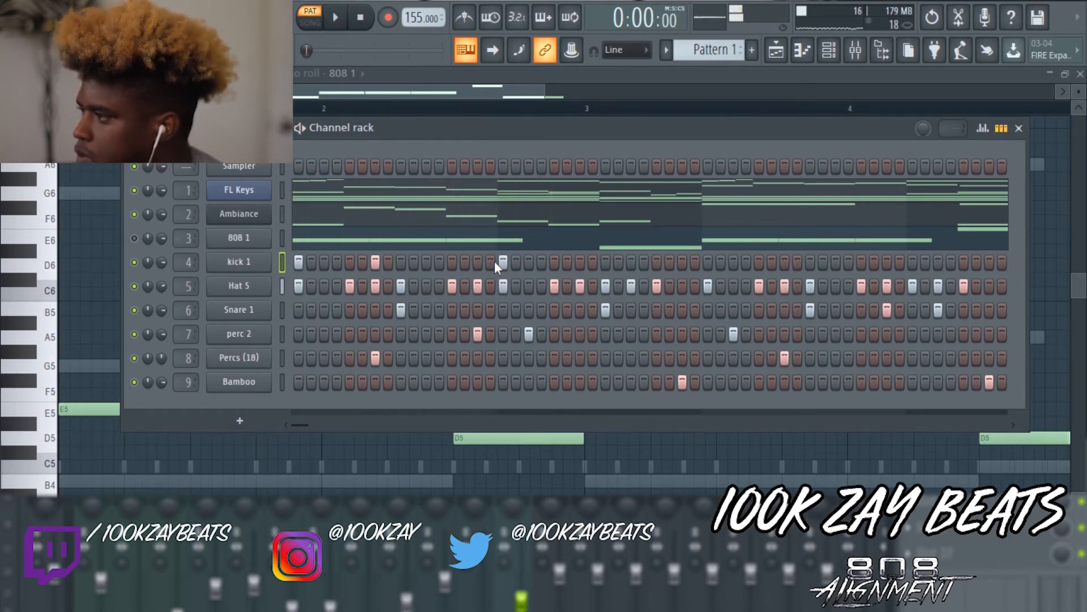
{"action": "key", "text": "space"}
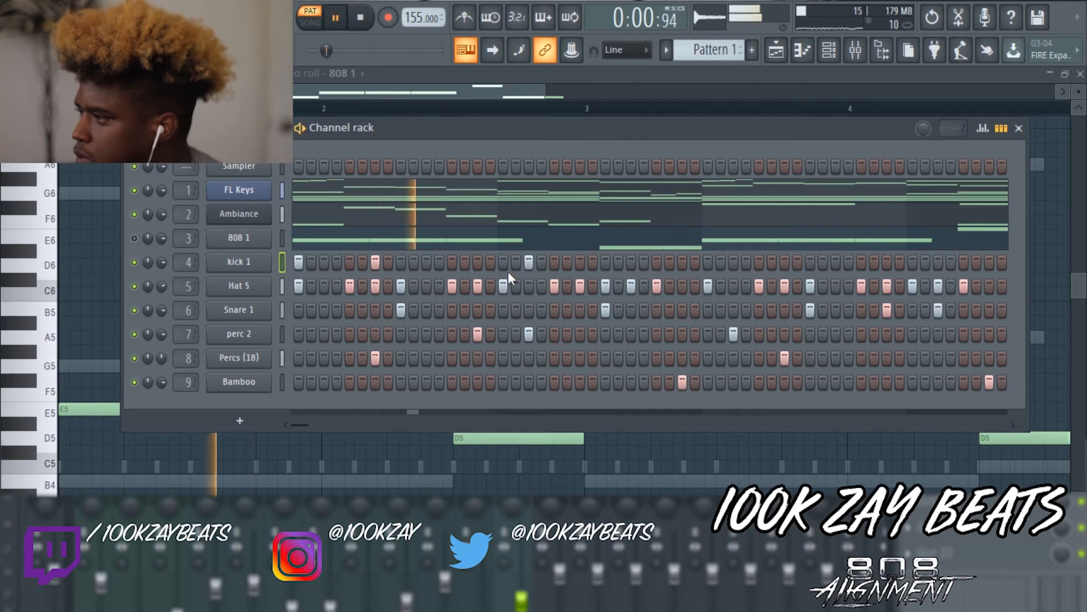
{"action": "key", "text": "space"}
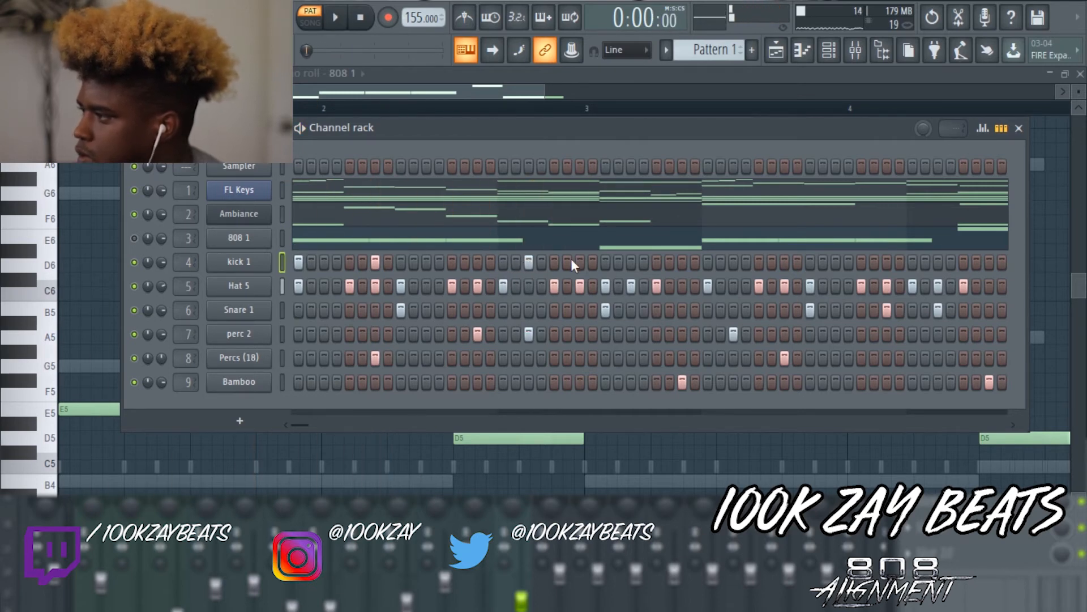
Step: Add kick 1 hits on steps 23 and 33, playing the pattern back between placements
{"action": "key", "text": "space"}
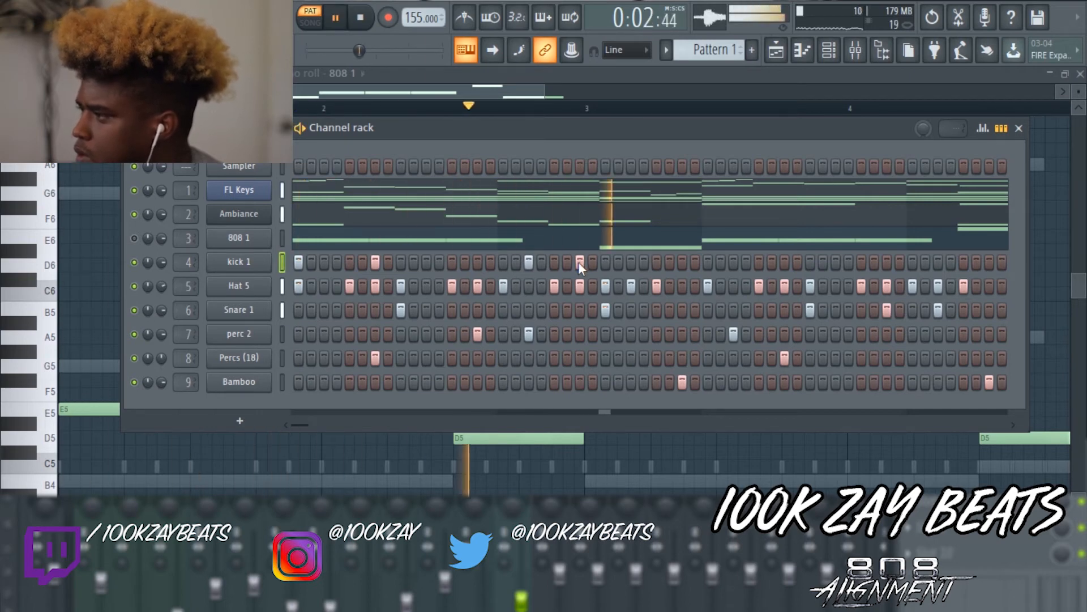
{"action": "key", "text": "space"}
{"action": "left_click", "coordinate": [711, 261]}
{"action": "key", "text": "space"}
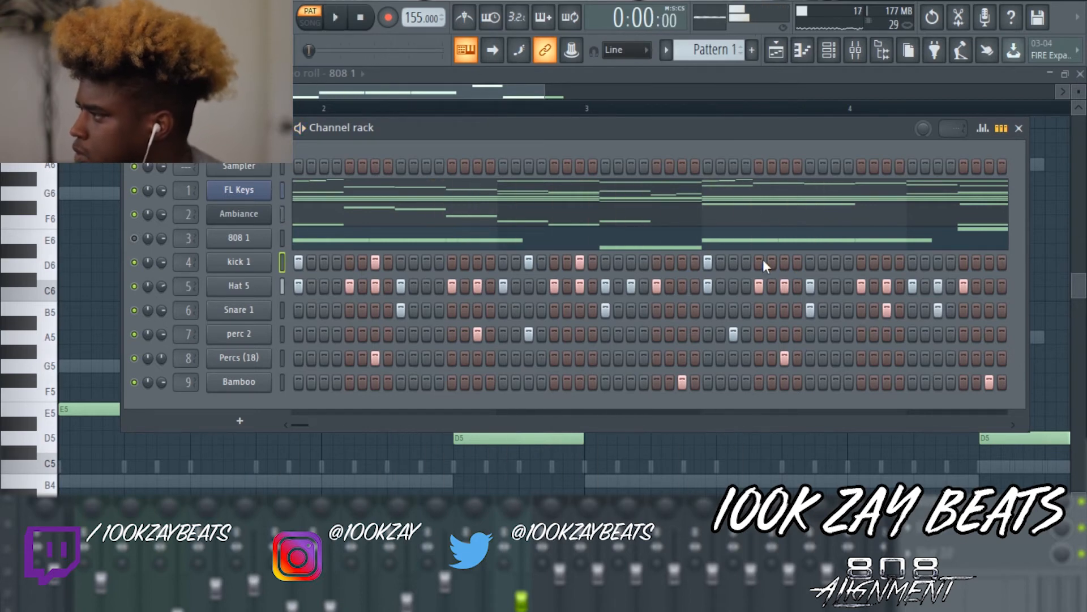
Step: Add kick 1 hits on steps 35, 39, 47 and 55 while checking them in playback
{"action": "left_click", "coordinate": [733, 262]}
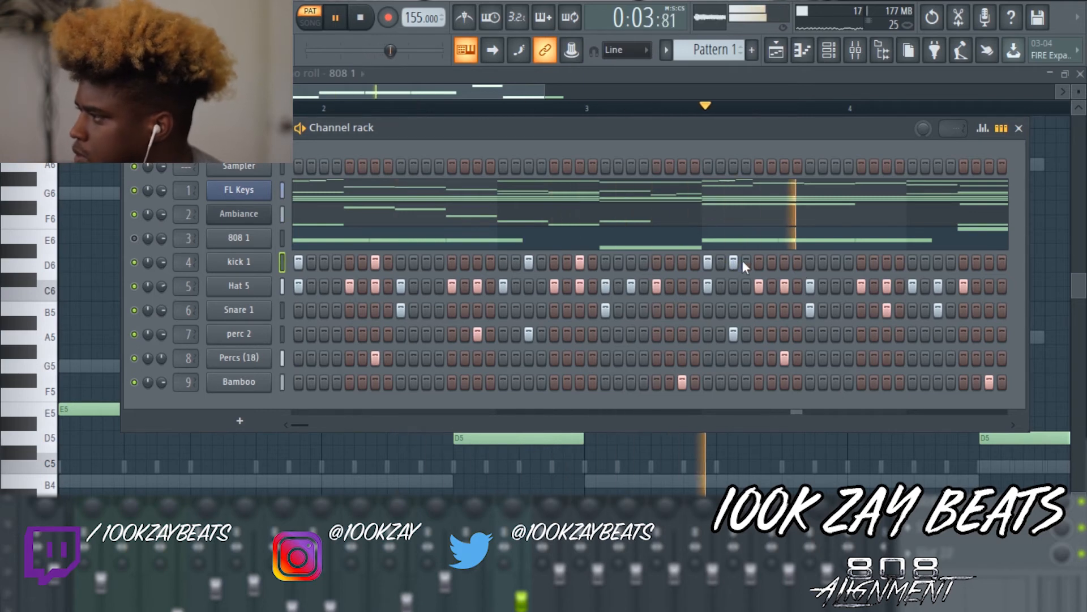
{"action": "key", "text": "space"}
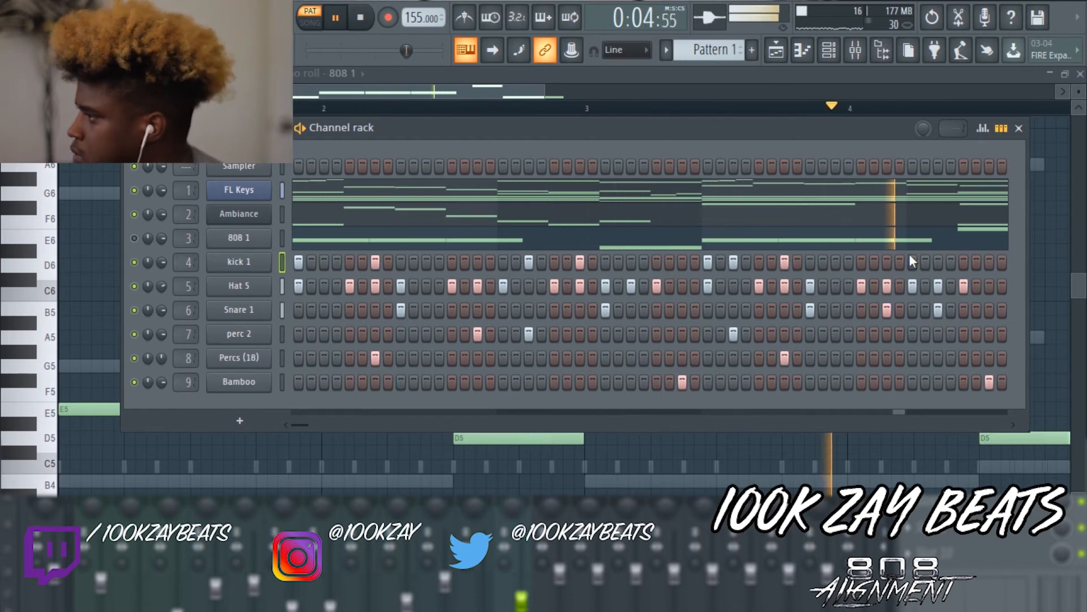
{"action": "key", "text": "space"}
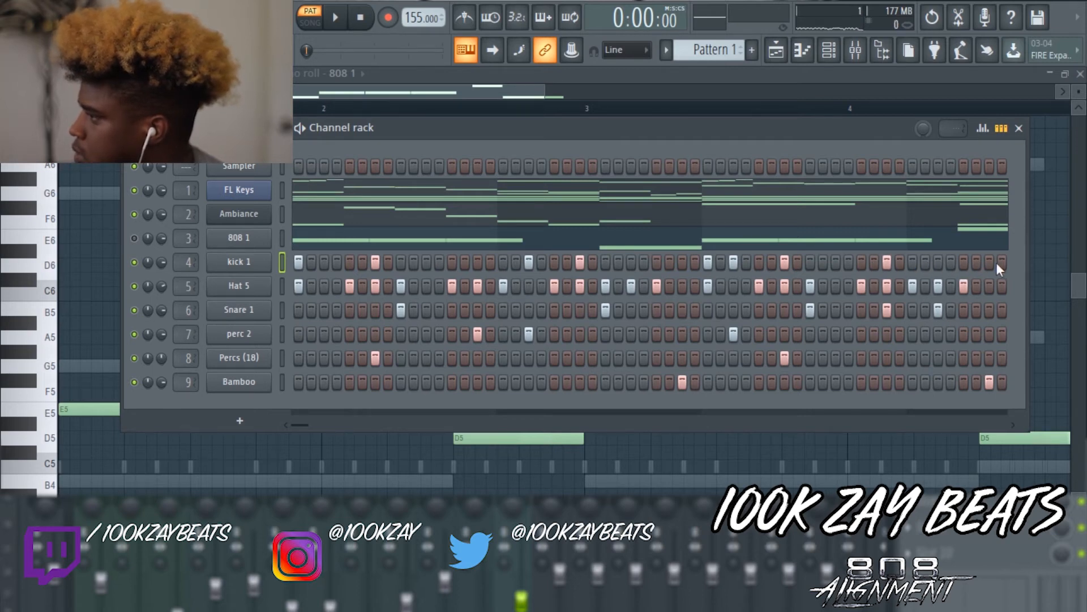
{"action": "key", "text": "space"}
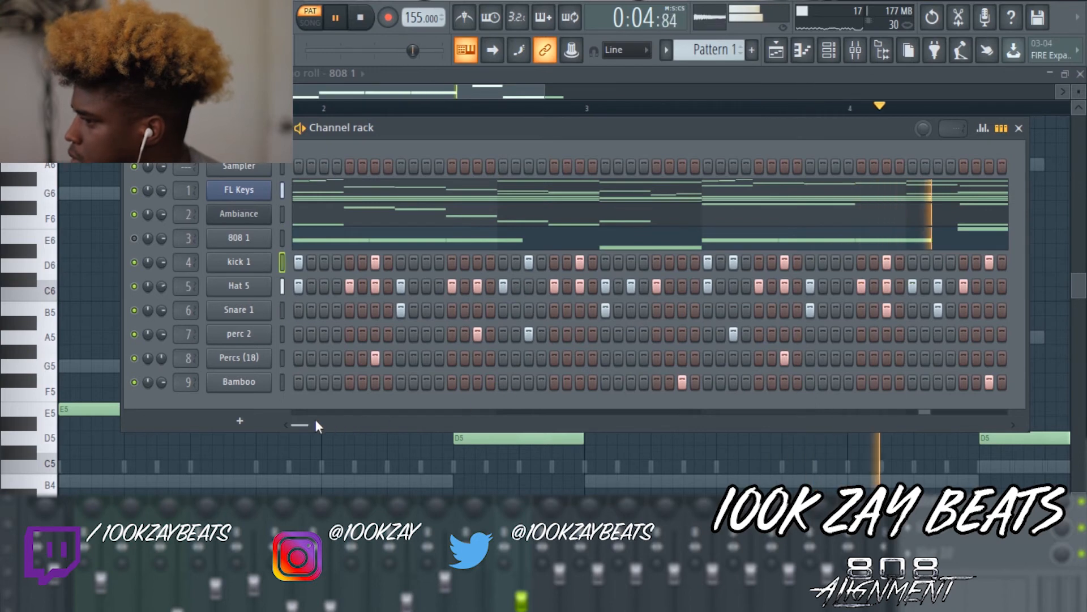
Step: Add kick 1 hits on steps 59 and 63 near the pattern's end and unmute the 808 1 channel
{"action": "left_click_drag", "start_coordinate": [303, 424], "coordinate": [318, 423]}
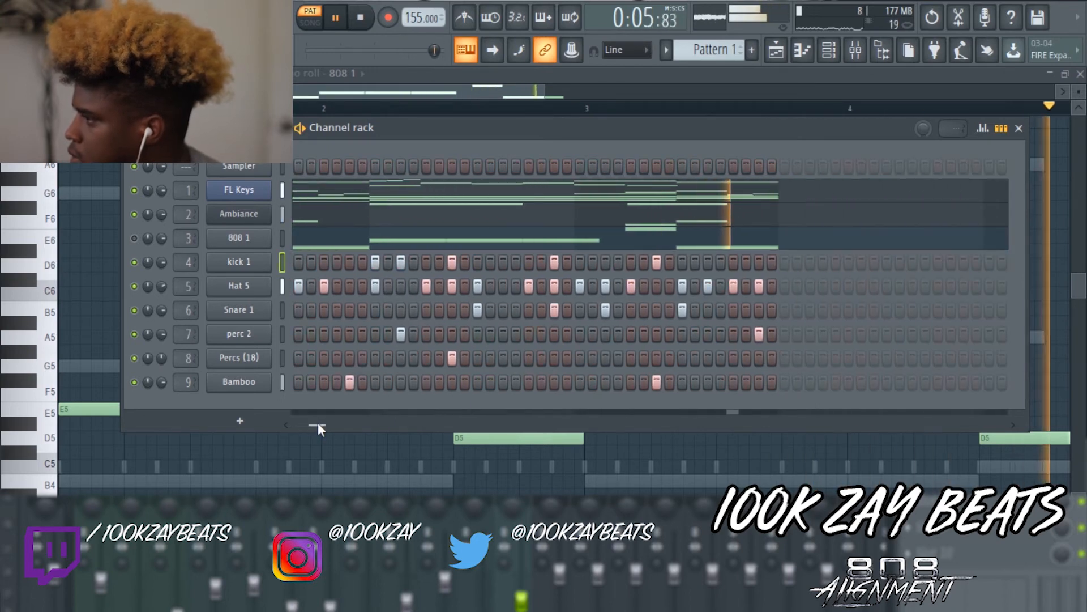
{"action": "left_click", "coordinate": [746, 262]}
{"action": "left_click", "coordinate": [708, 262]}
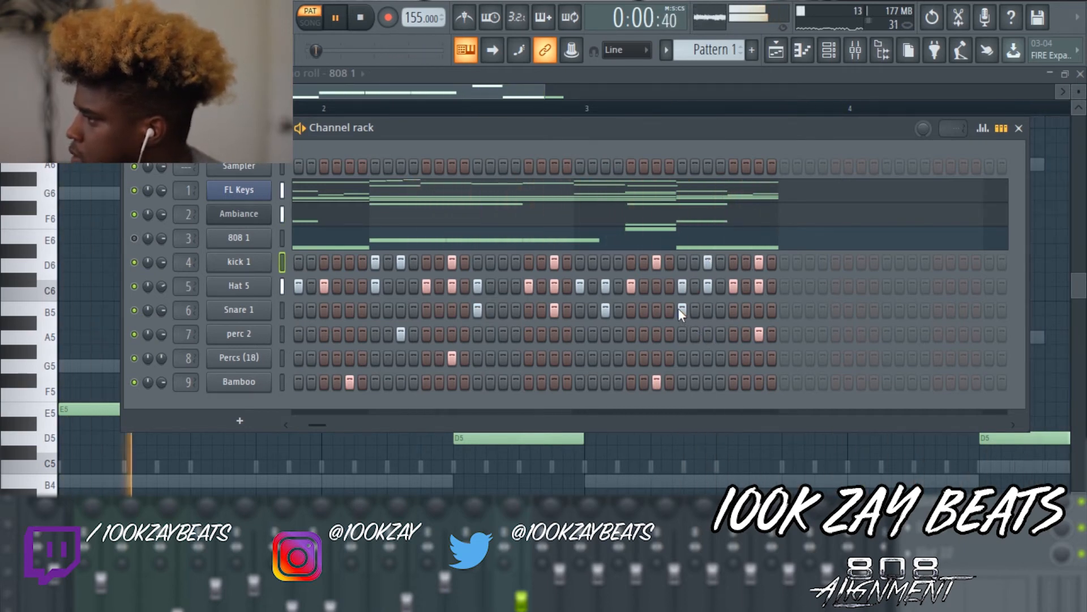
{"action": "left_click_drag", "start_coordinate": [325, 421], "coordinate": [286, 423]}
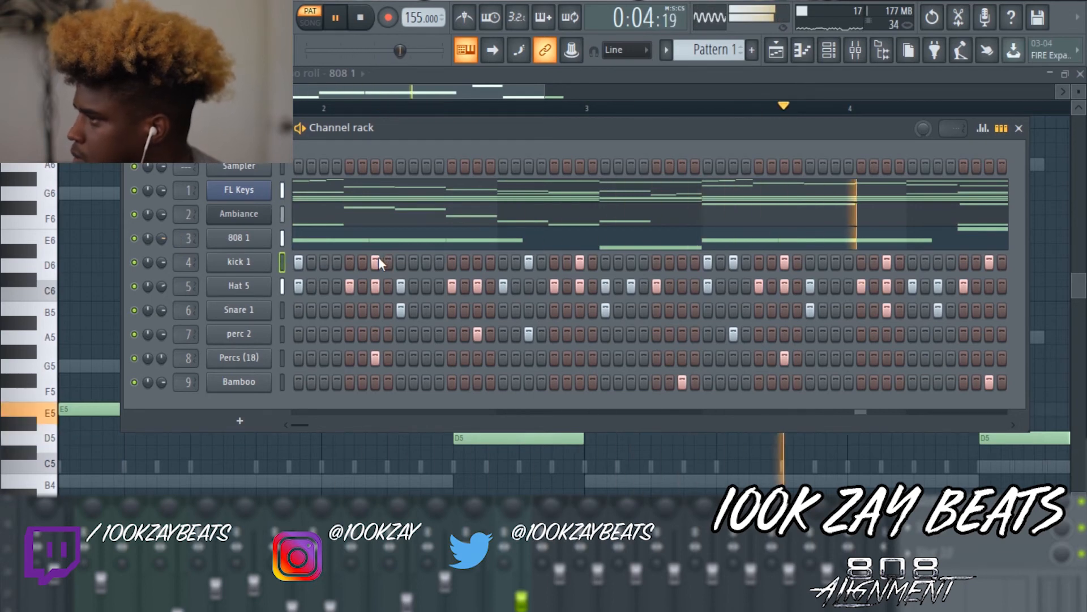
Step: Delete the empty Sampler channel from the channel rack
{"action": "right_click", "coordinate": [261, 169]}
{"action": "left_click", "coordinate": [340, 334]}
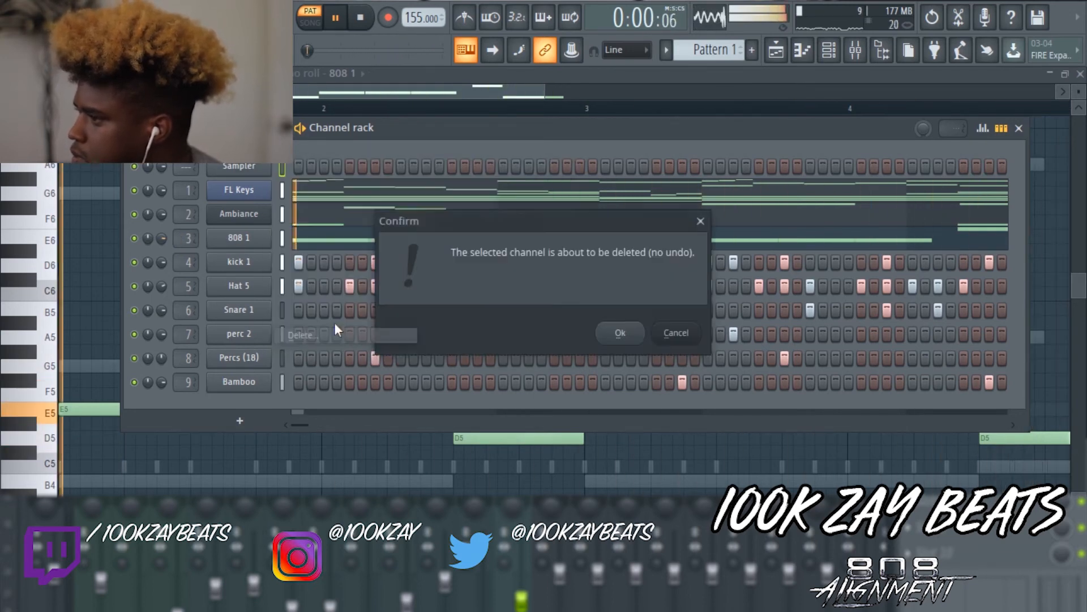
{"action": "left_click", "coordinate": [618, 333]}
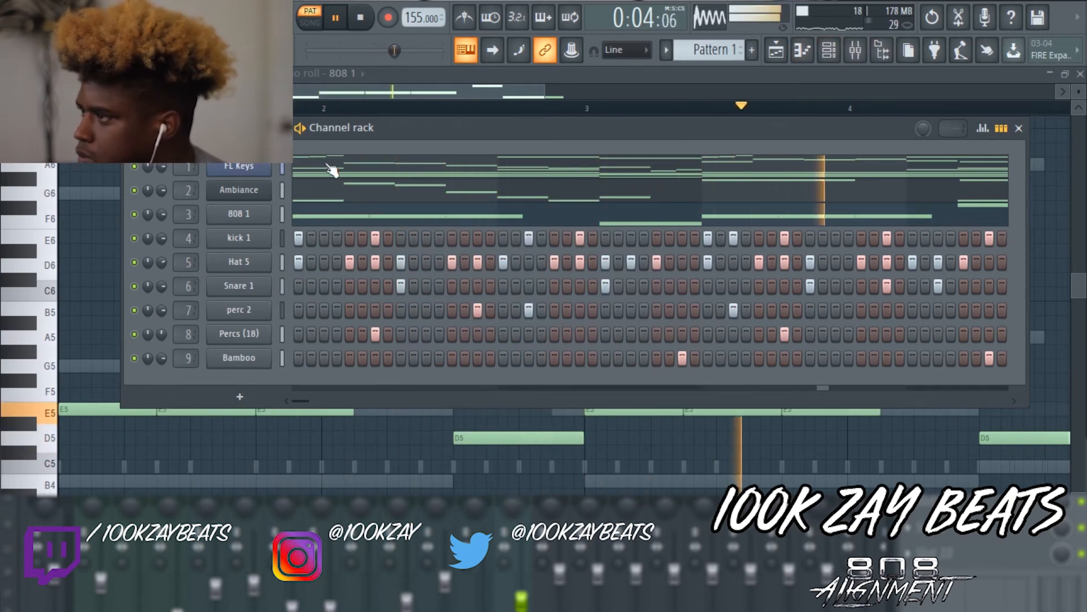
Step: Select all channels and colour them with a gradient running from teal to green
{"action": "double_click", "coordinate": [282, 170]}
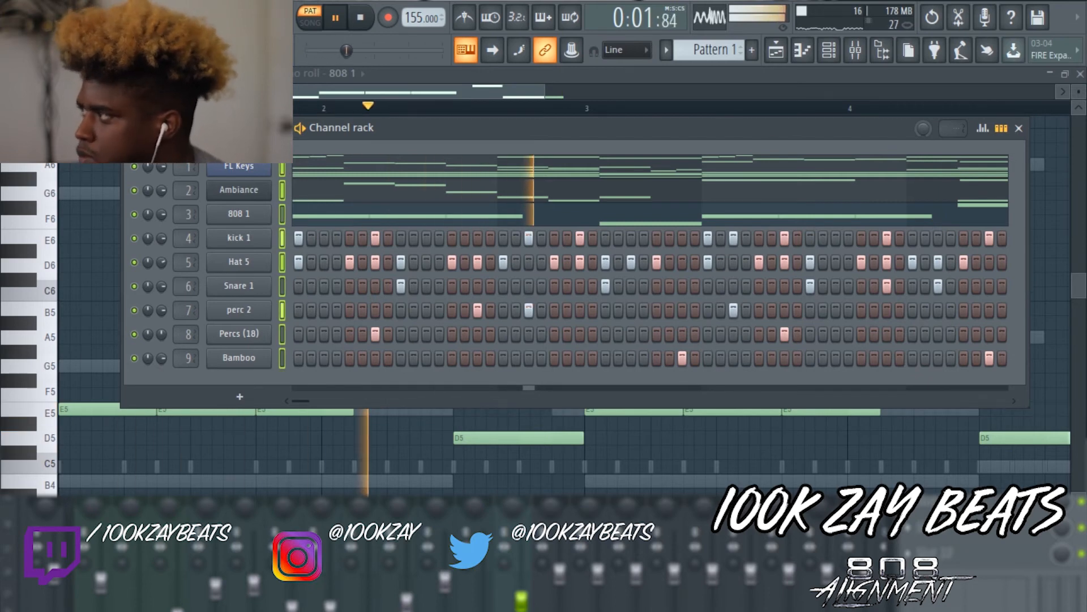
{"action": "left_click", "coordinate": [133, 128]}
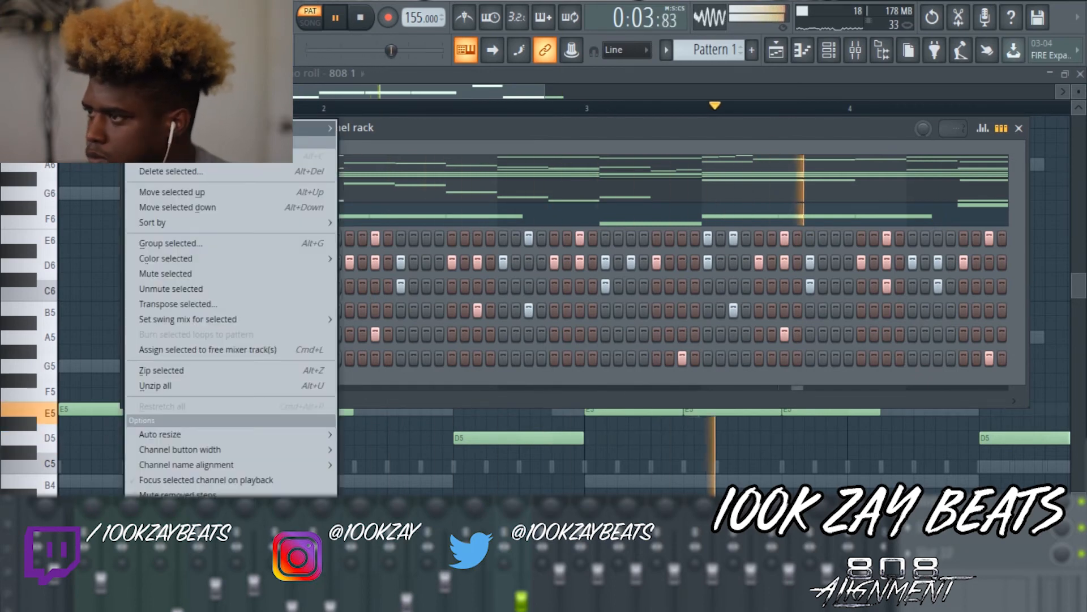
{"action": "mouse_move", "coordinate": [189, 258]}
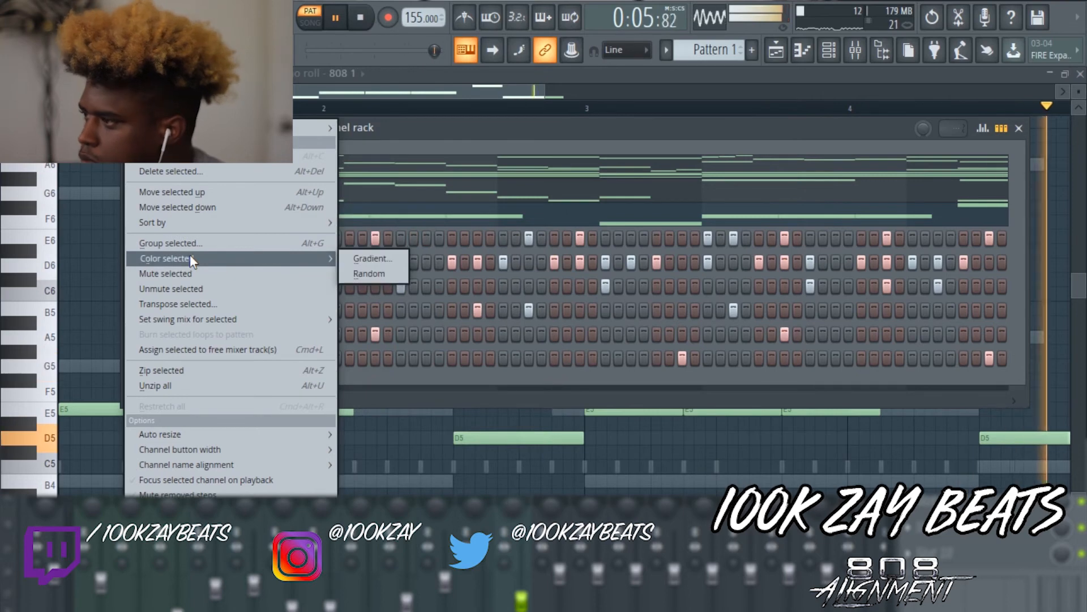
{"action": "left_click", "coordinate": [363, 257]}
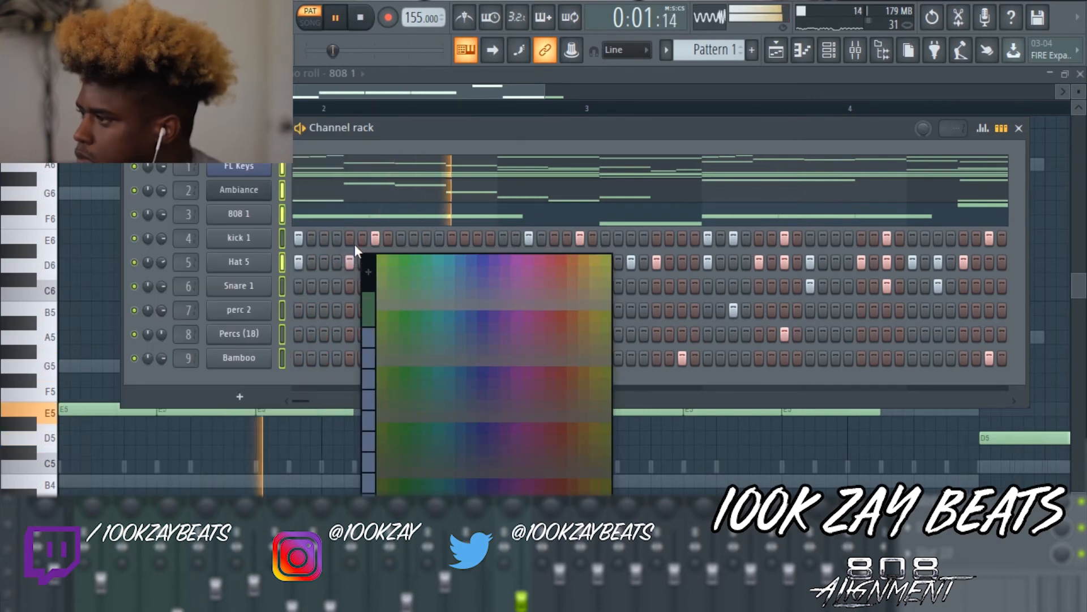
{"action": "left_click", "coordinate": [442, 258]}
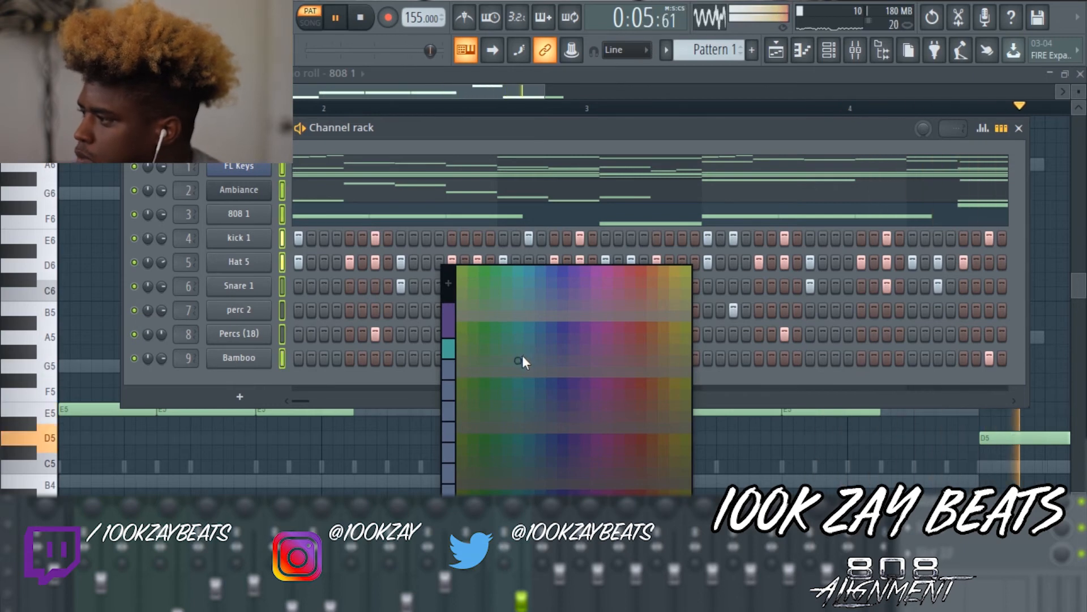
{"action": "left_click", "coordinate": [496, 348]}
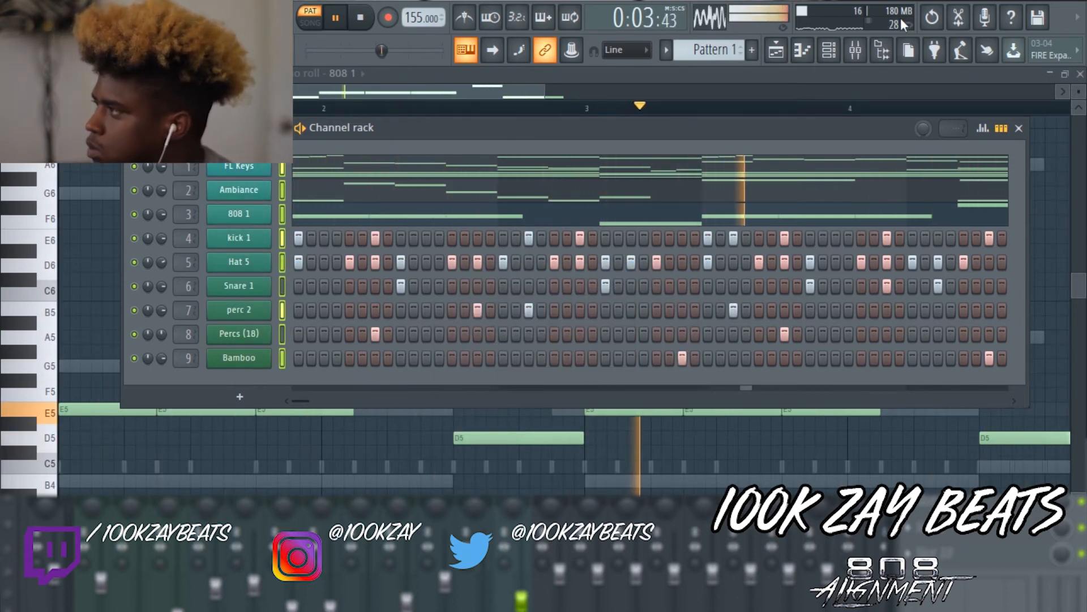
Step: Route all selected channels to consecutive mixer tracks starting from track 1
{"action": "key", "text": "F9"}
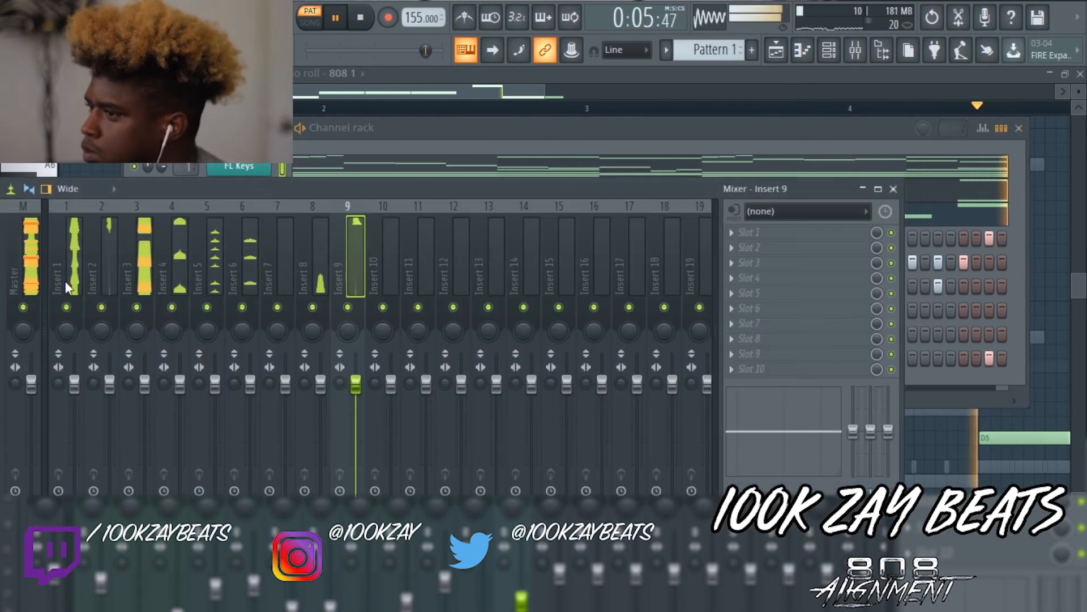
{"action": "left_click", "coordinate": [280, 163]}
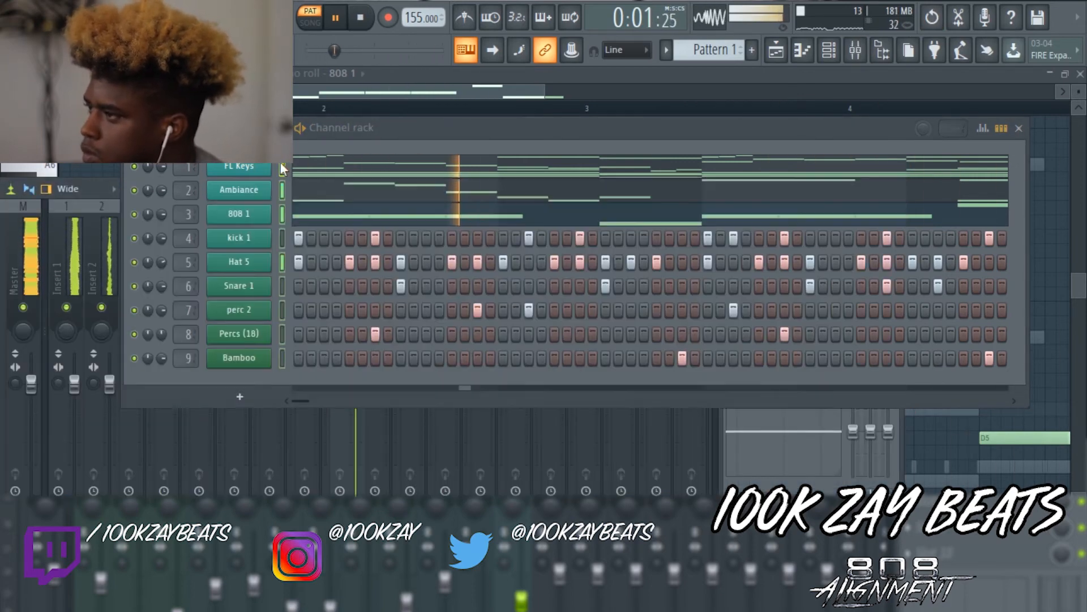
{"action": "right_click", "coordinate": [58, 268]}
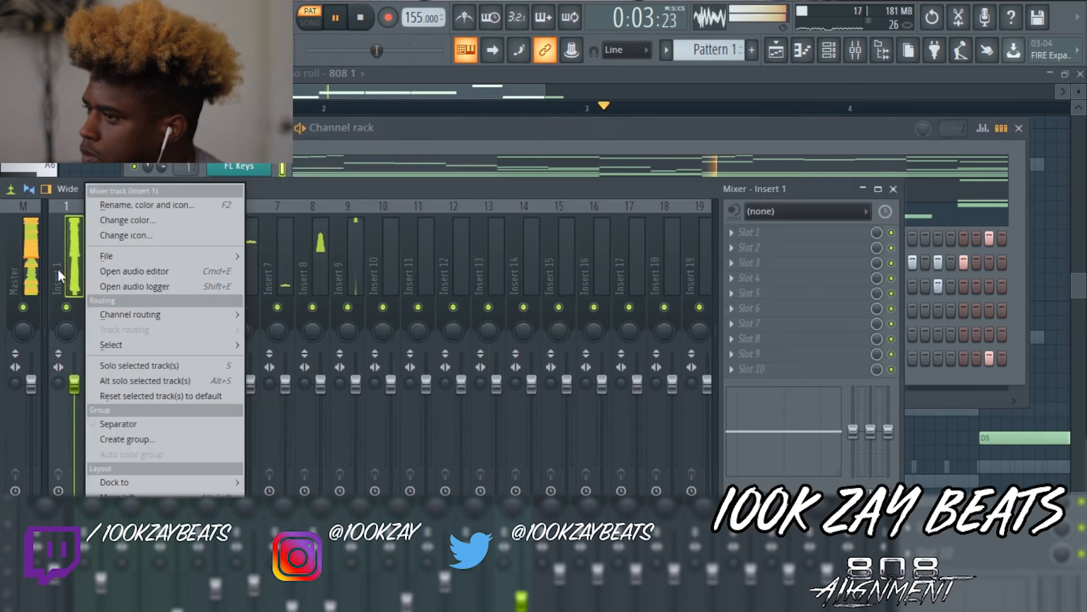
{"action": "mouse_move", "coordinate": [136, 315]}
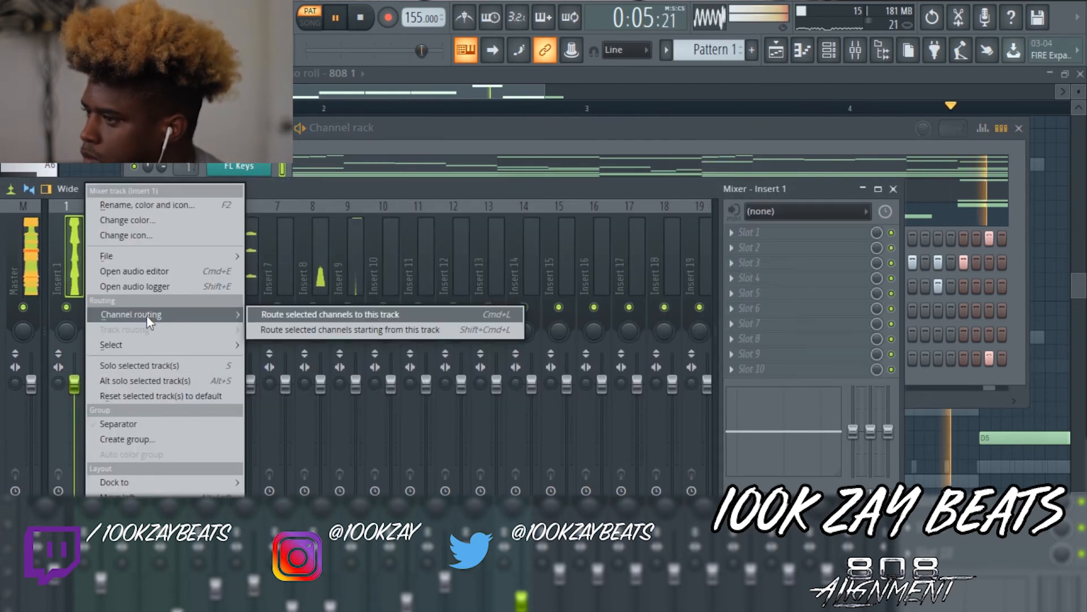
{"action": "left_click", "coordinate": [317, 329]}
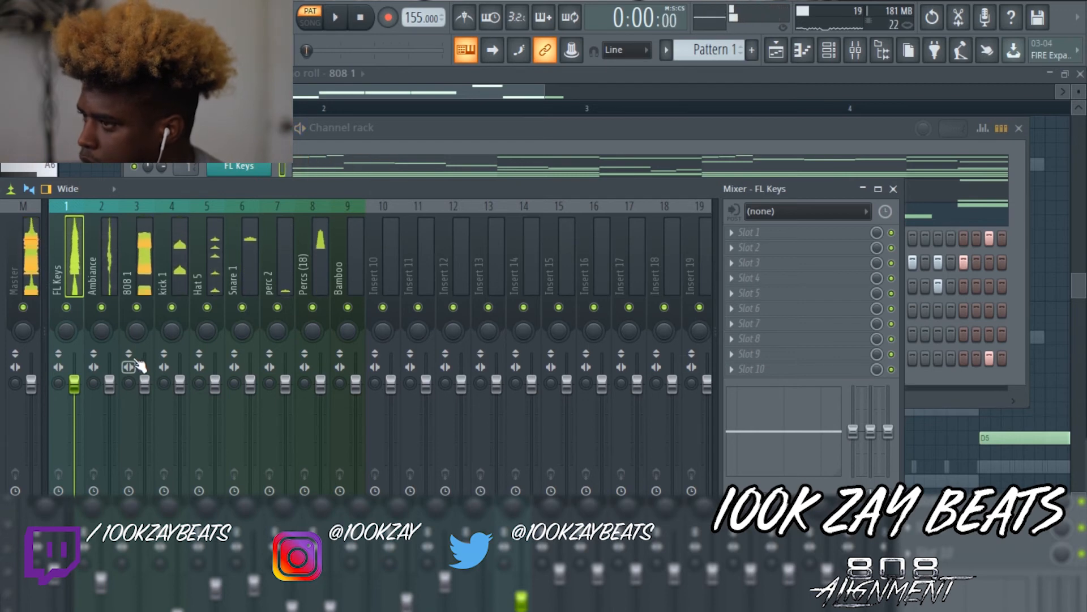
Step: Mute mixer tracks 3 to 9 and load Gross Beat into slot 1 of the FL Keys track
{"action": "key", "text": "space"}
{"action": "left_click", "coordinate": [347, 310]}
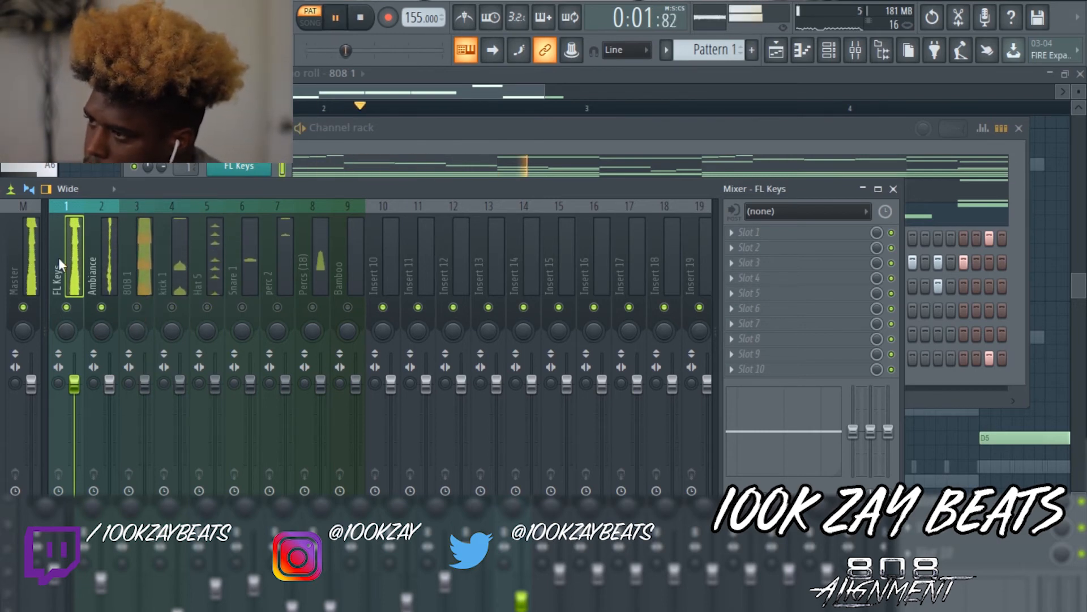
{"action": "left_click", "coordinate": [740, 233]}
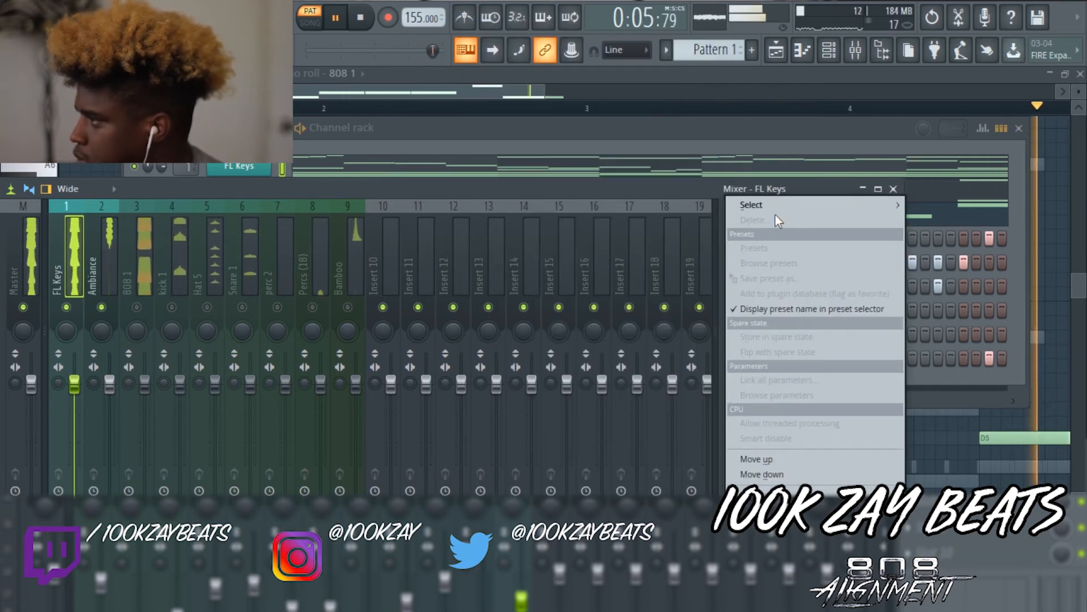
{"action": "mouse_move", "coordinate": [762, 207]}
{"action": "left_click", "coordinate": [654, 221]}
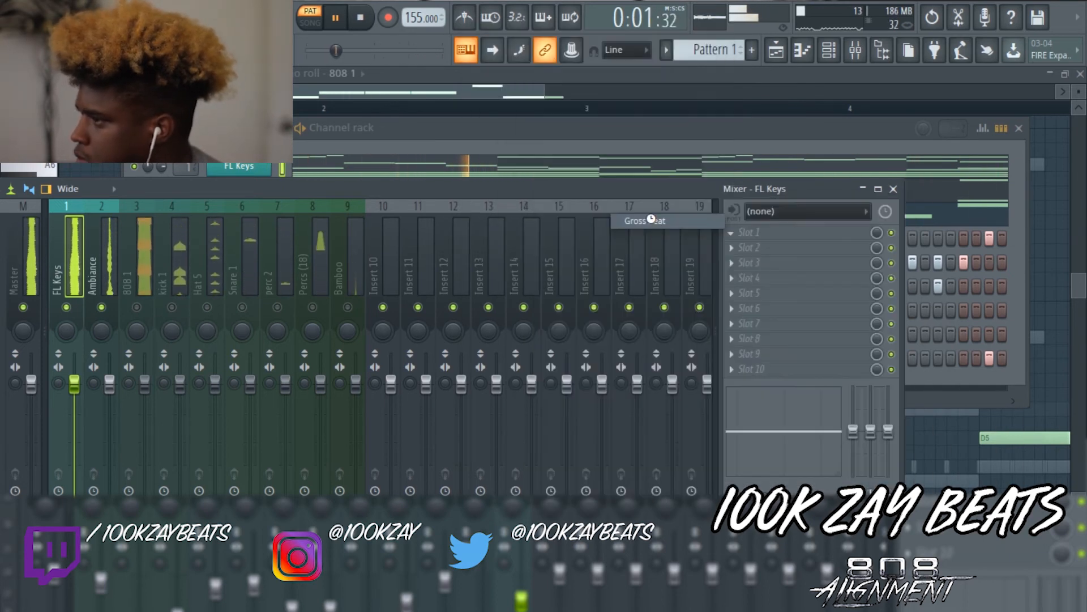
Step: Load Gross Beat's Momentary preset, trying Patterns first, and activate the 1/2 Speed time effect
{"action": "left_click", "coordinate": [703, 234]}
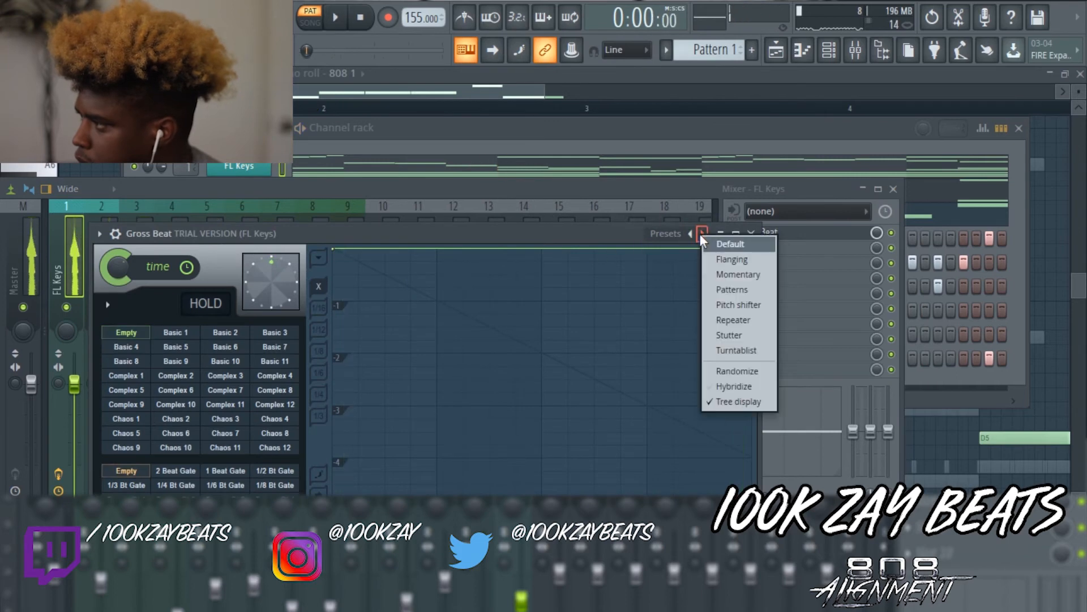
{"action": "left_click", "coordinate": [720, 289]}
{"action": "left_click", "coordinate": [703, 233]}
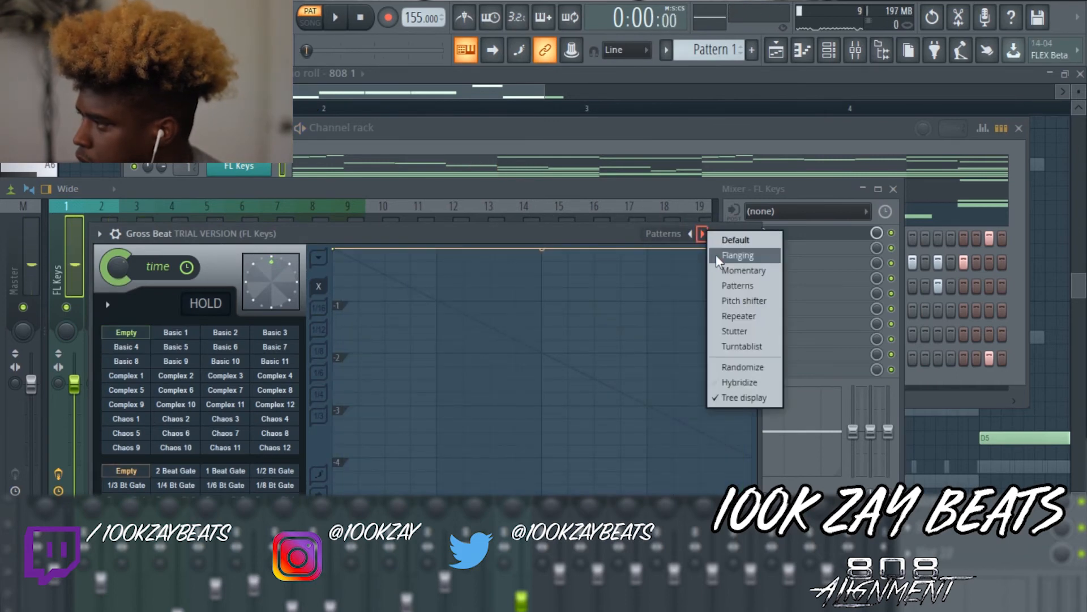
{"action": "left_click", "coordinate": [735, 270]}
{"action": "left_click", "coordinate": [226, 432]}
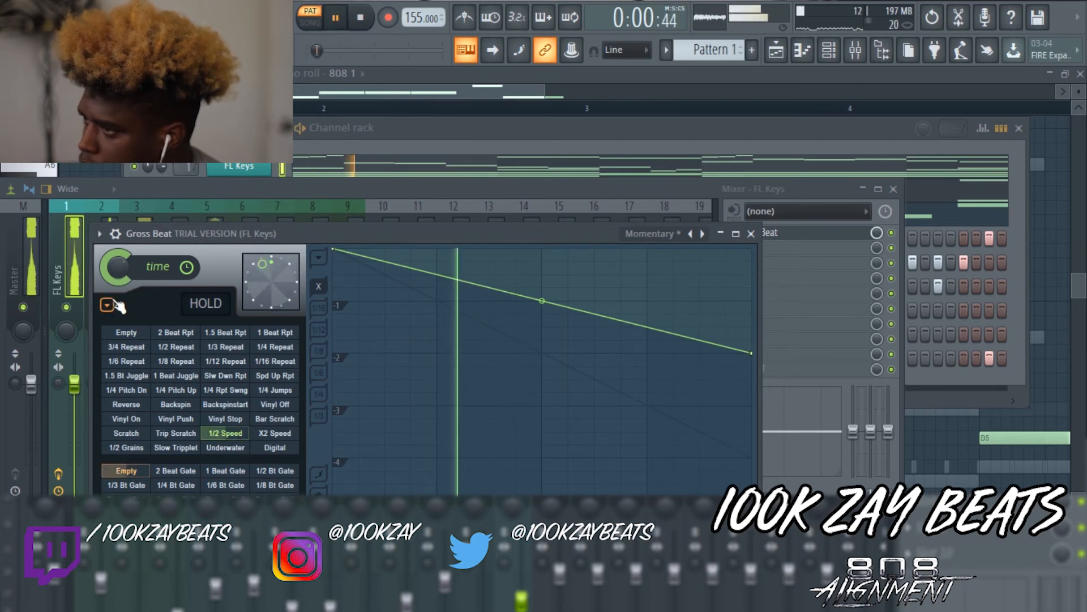
Step: Open the audio settings and reselect Multi-Output Device as the audio device
{"action": "left_click", "coordinate": [212, 17]}
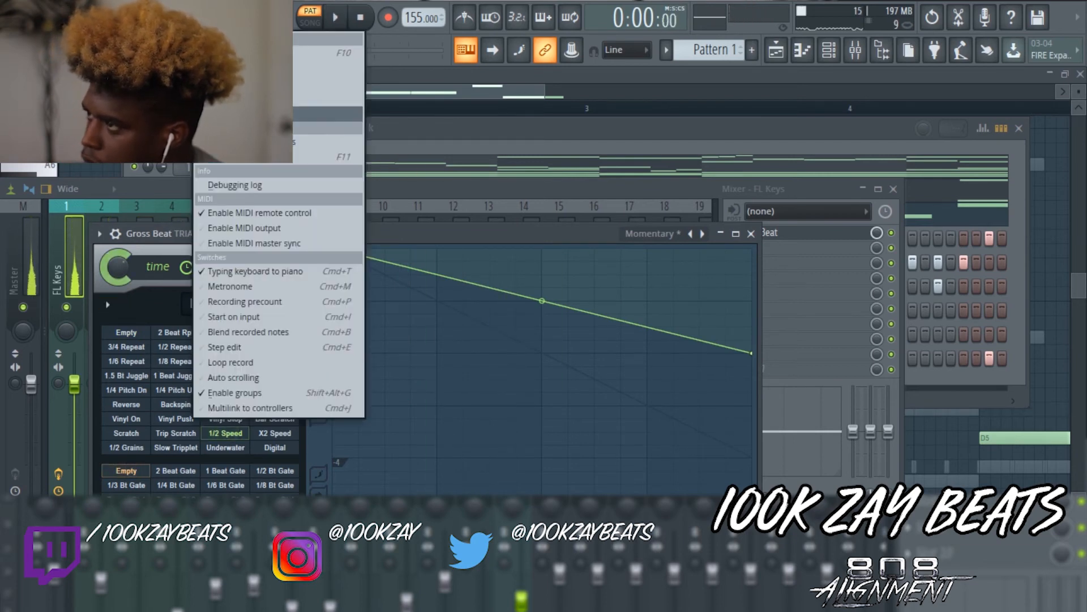
{"action": "left_click", "coordinate": [294, 73]}
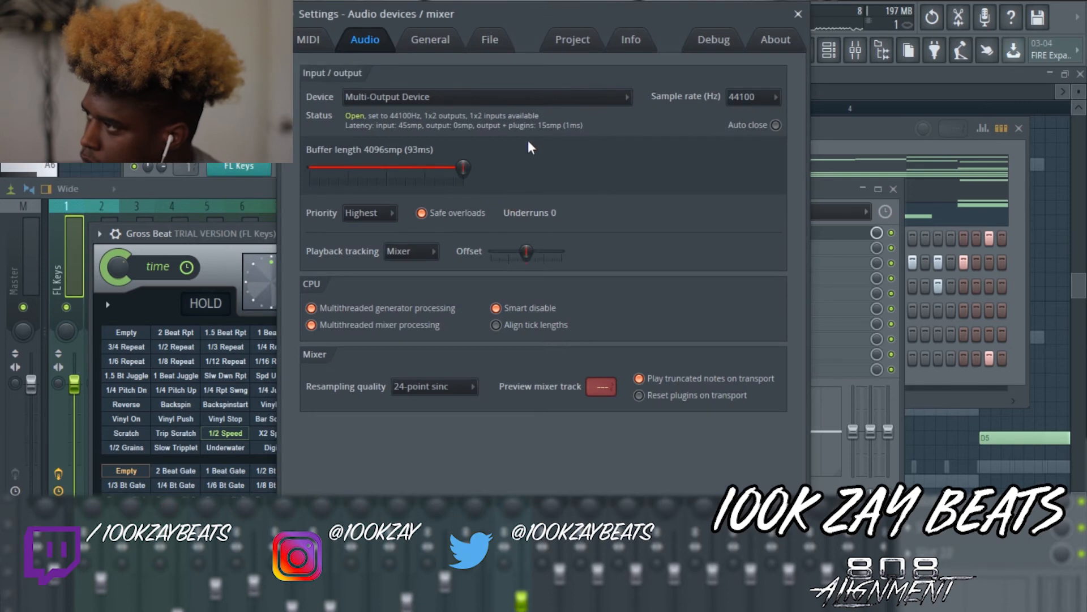
{"action": "left_click", "coordinate": [548, 98]}
{"action": "left_click", "coordinate": [470, 202]}
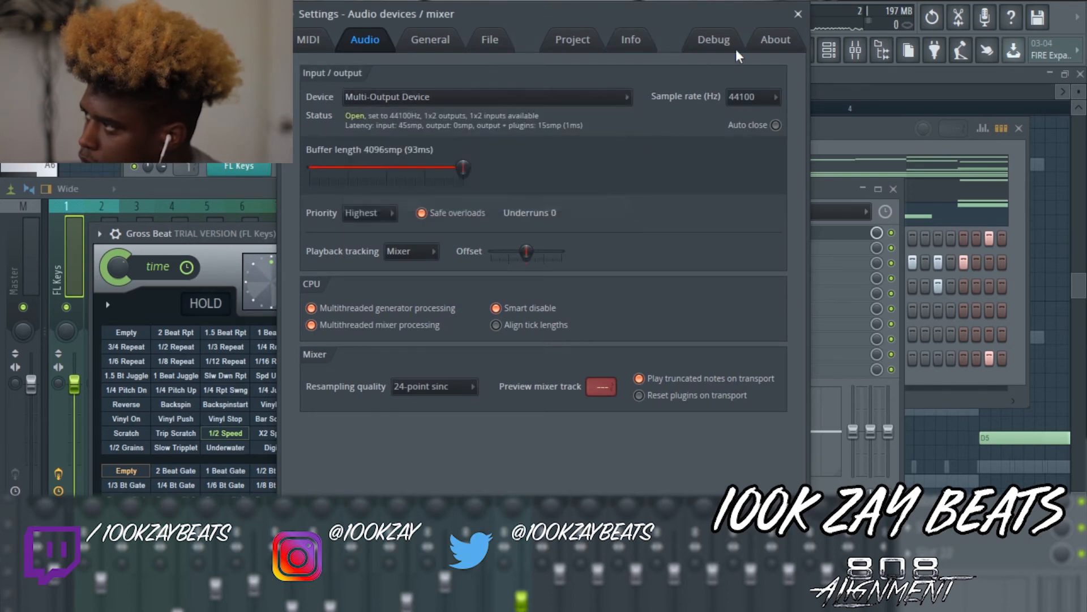
Step: Test the playback and reset the audio device by switching to Pro Tools Aggregate I/O and back to Multi-Output Device
{"action": "left_click", "coordinate": [800, 16]}
{"action": "key", "text": "space"}
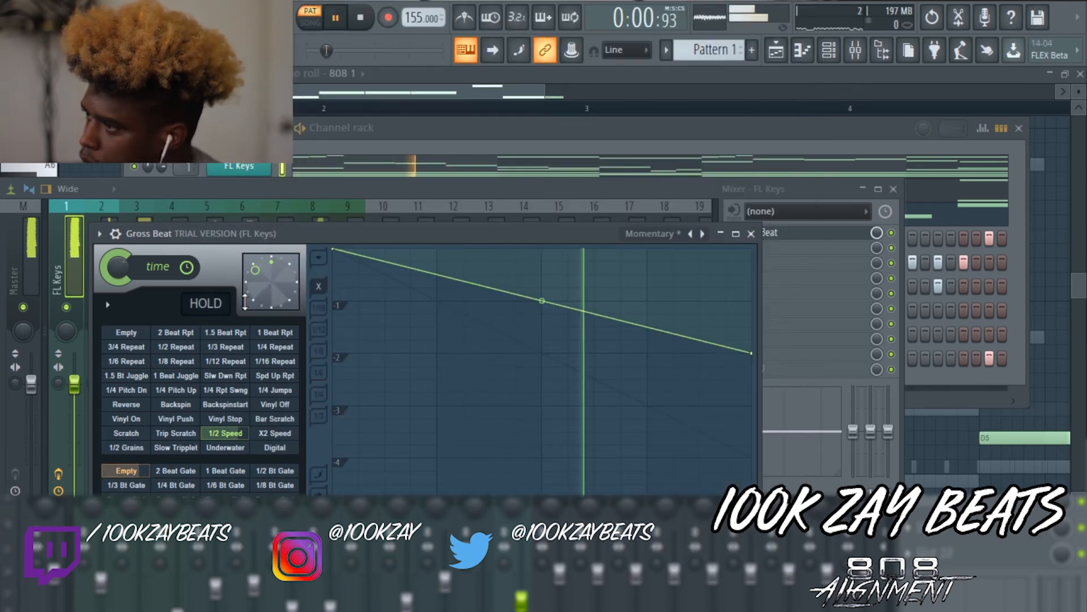
{"action": "key", "text": "space"}
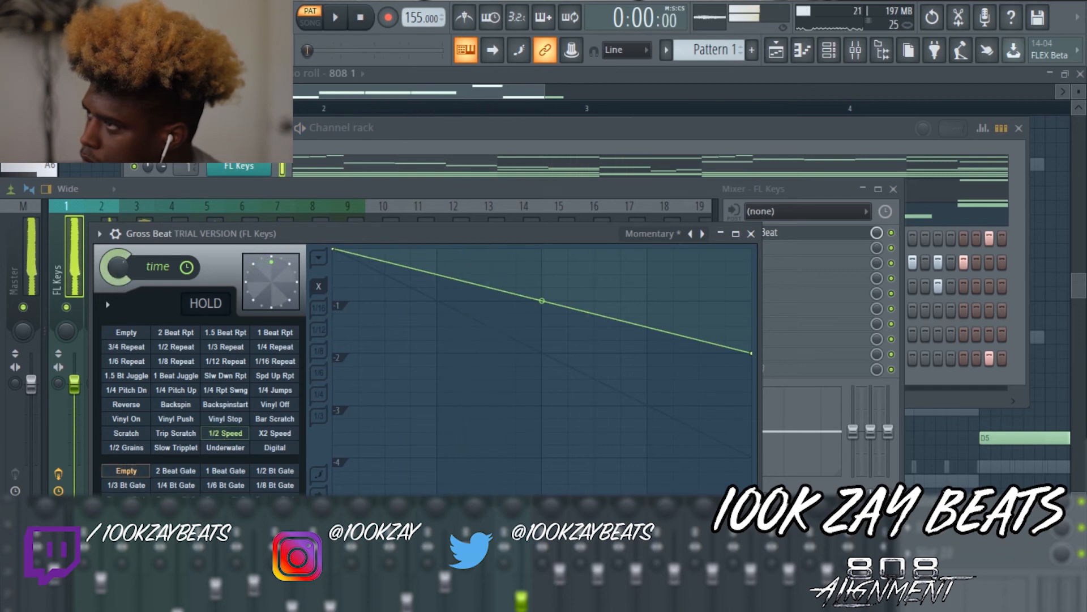
{"action": "left_click", "coordinate": [212, 17]}
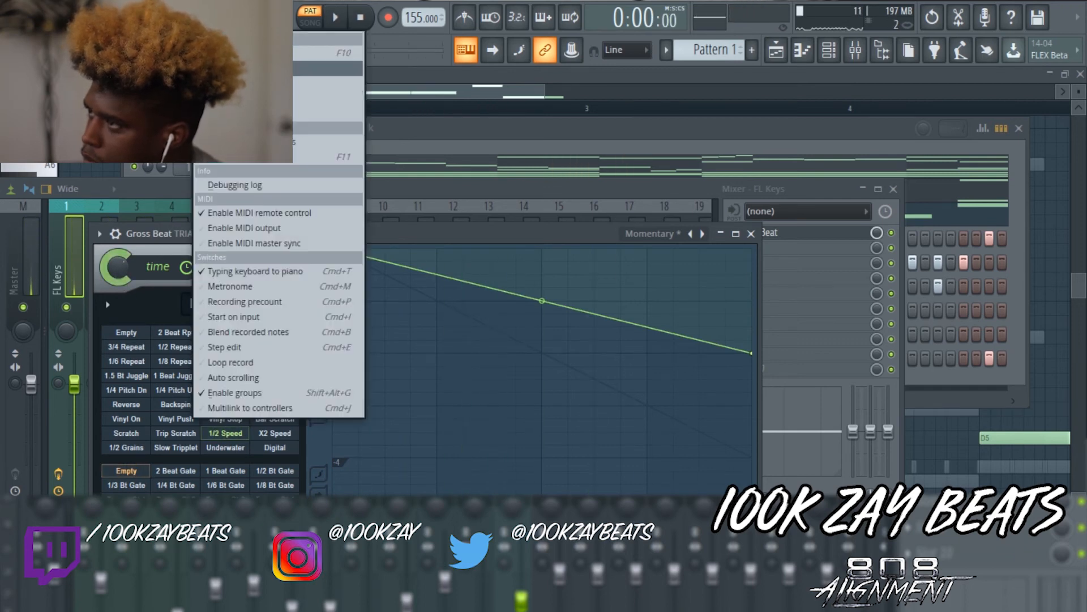
{"action": "left_click", "coordinate": [243, 68]}
{"action": "left_click", "coordinate": [487, 96]}
{"action": "left_click", "coordinate": [486, 187]}
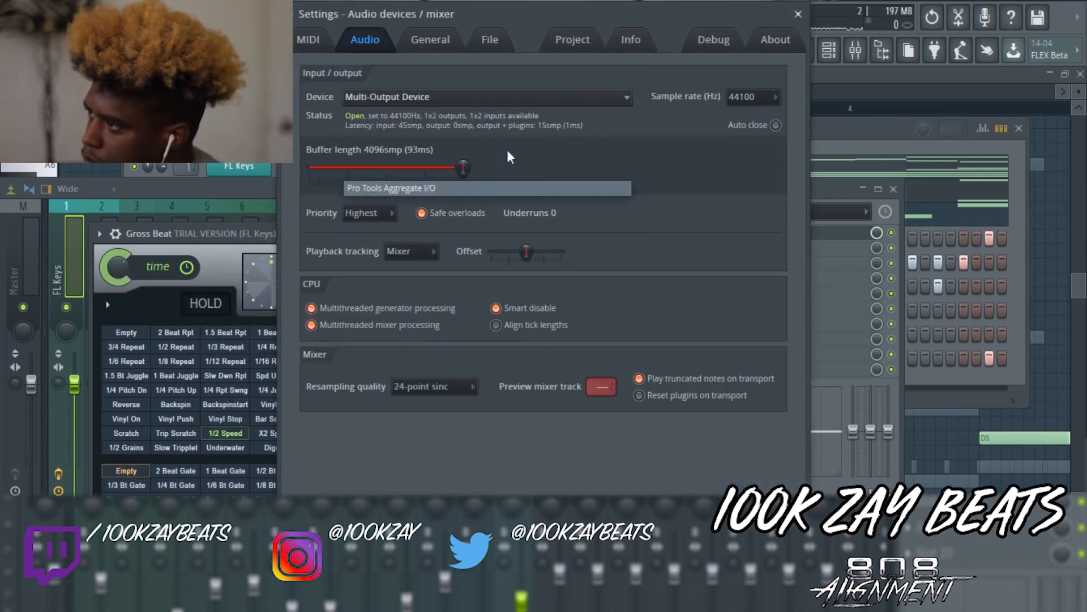
{"action": "left_click", "coordinate": [508, 97]}
{"action": "left_click", "coordinate": [508, 201]}
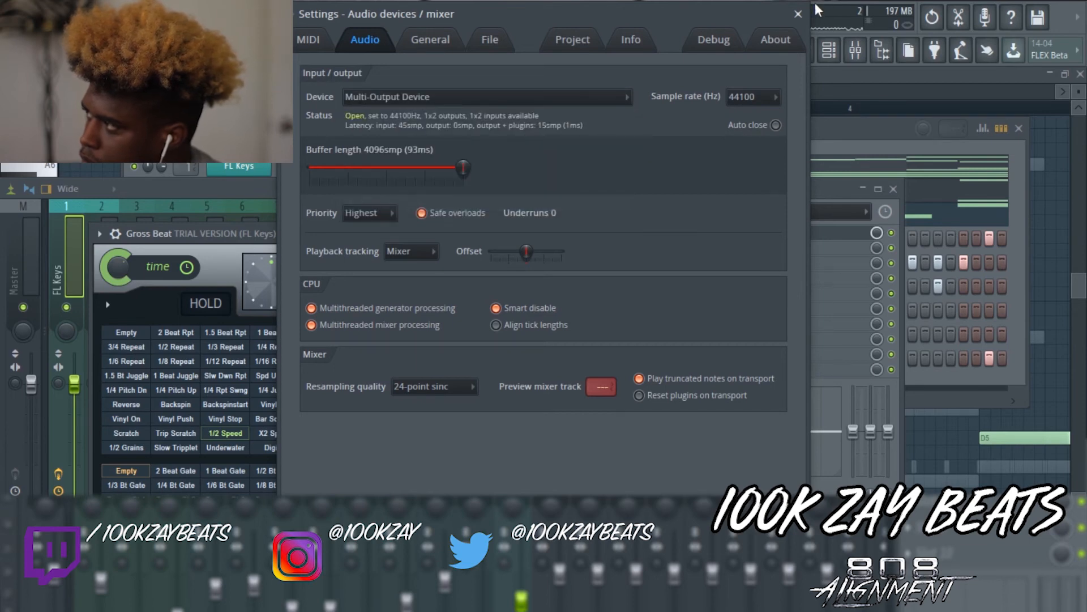
{"action": "left_click", "coordinate": [800, 16]}
Step: Play the pattern and reduce Gross Beat's time effect mix on the FL Keys track
{"action": "key", "text": "space"}
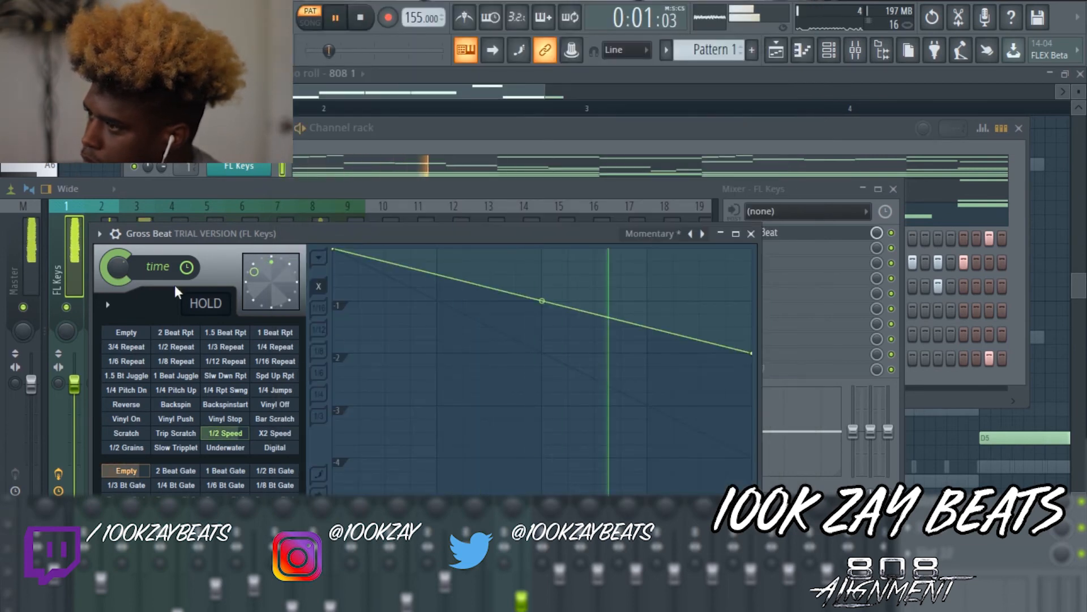
{"action": "left_click_drag", "start_coordinate": [123, 266], "coordinate": [122, 300]}
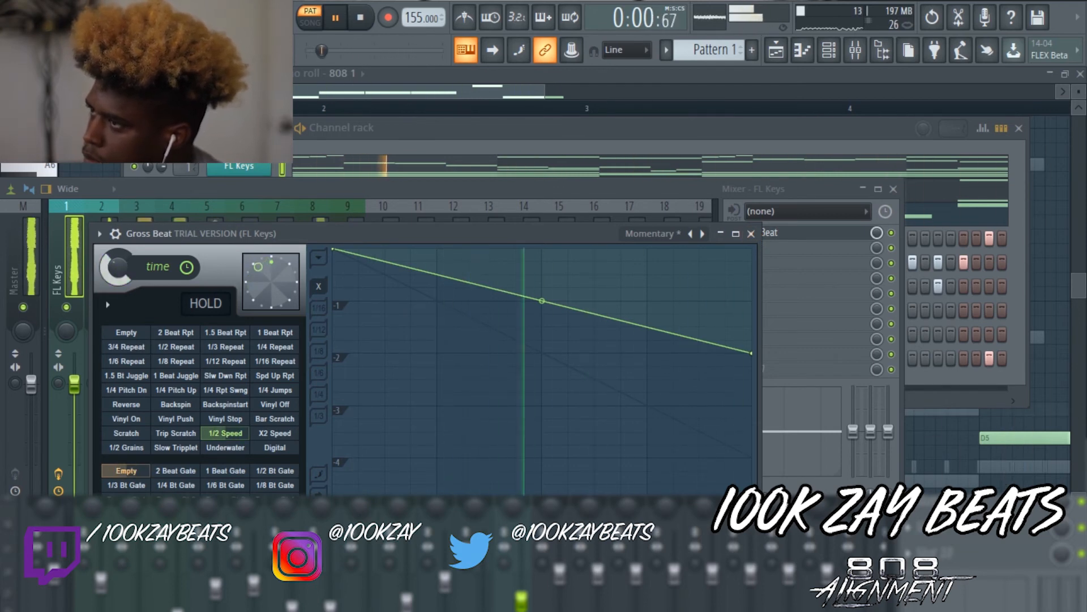
{"action": "left_click", "coordinate": [752, 234]}
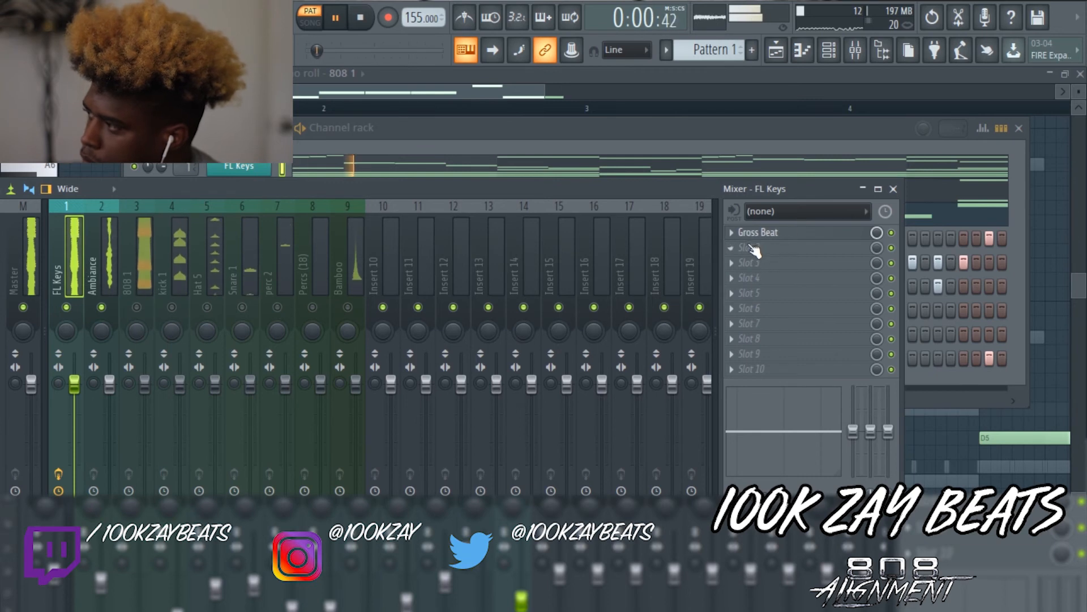
Step: Load Fruity Parametric EQ 2 into slot 2 of the FL Keys track and lower its lowest and highest bands
{"action": "left_click", "coordinate": [753, 249]}
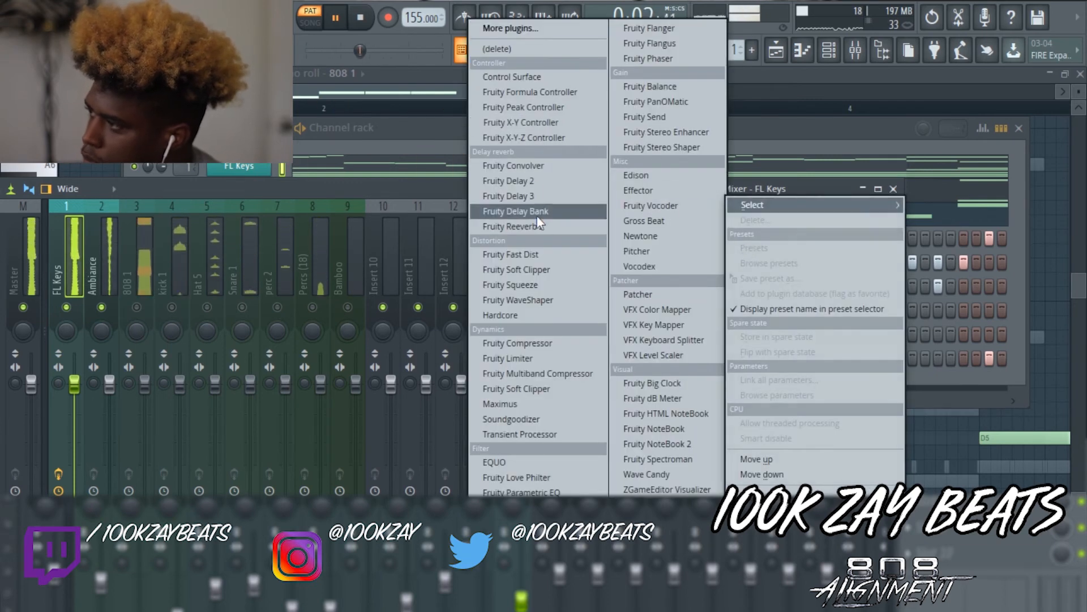
{"action": "left_click", "coordinate": [539, 507]}
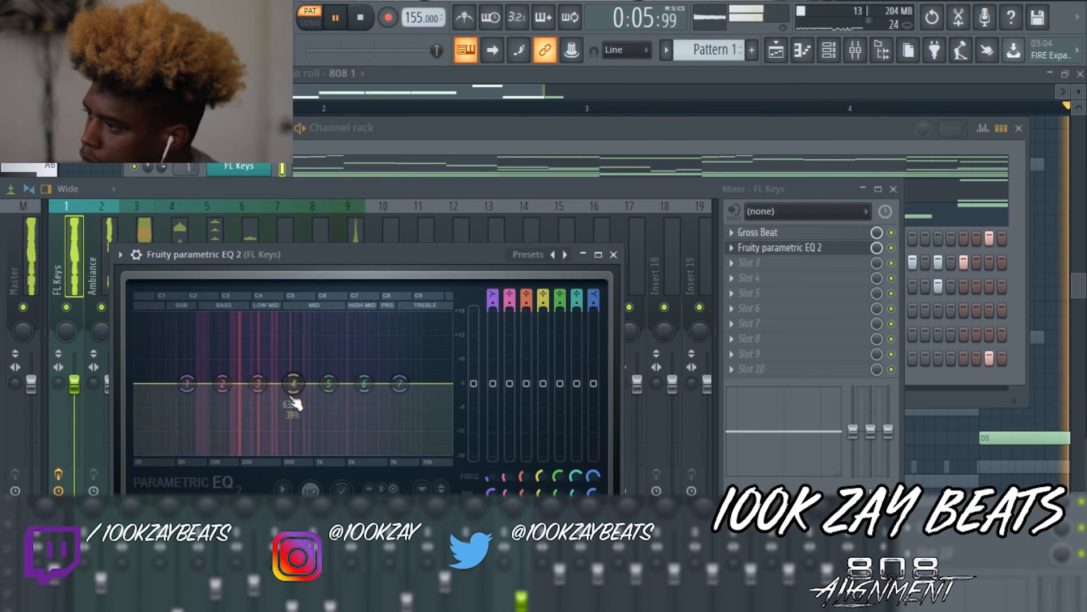
{"action": "left_click_drag", "start_coordinate": [295, 403], "coordinate": [294, 376]}
{"action": "key", "text": "space"}
{"action": "left_click_drag", "start_coordinate": [400, 383], "coordinate": [419, 430]}
{"action": "left_click_drag", "start_coordinate": [187, 383], "coordinate": [184, 396]}
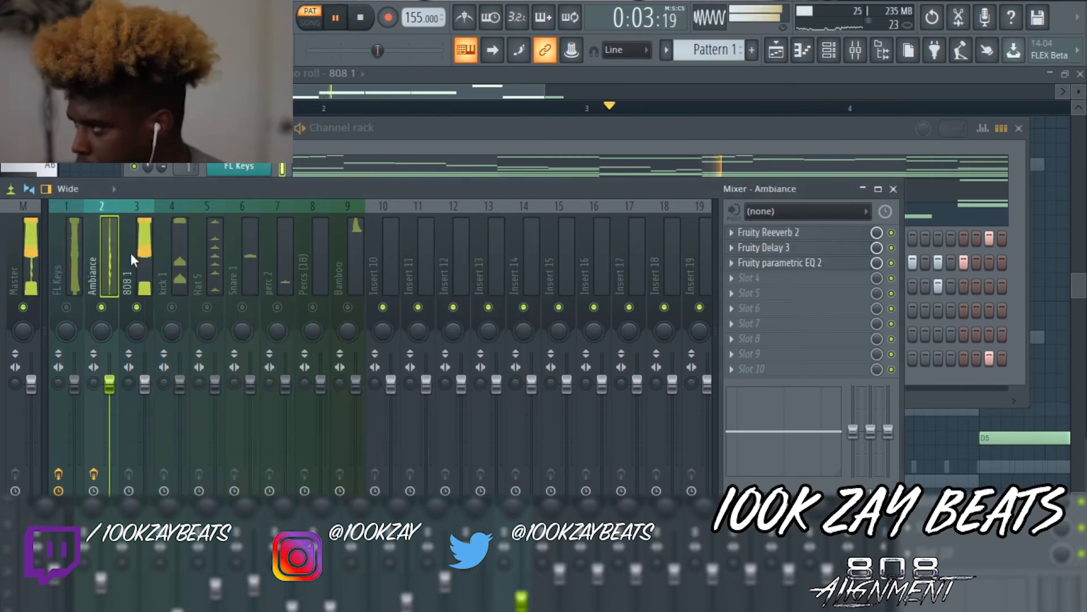
Step: Load Fruity Soft Clipper into slot 1 of the 808 1 mixer track
{"action": "left_click", "coordinate": [132, 259]}
{"action": "left_click", "coordinate": [747, 233]}
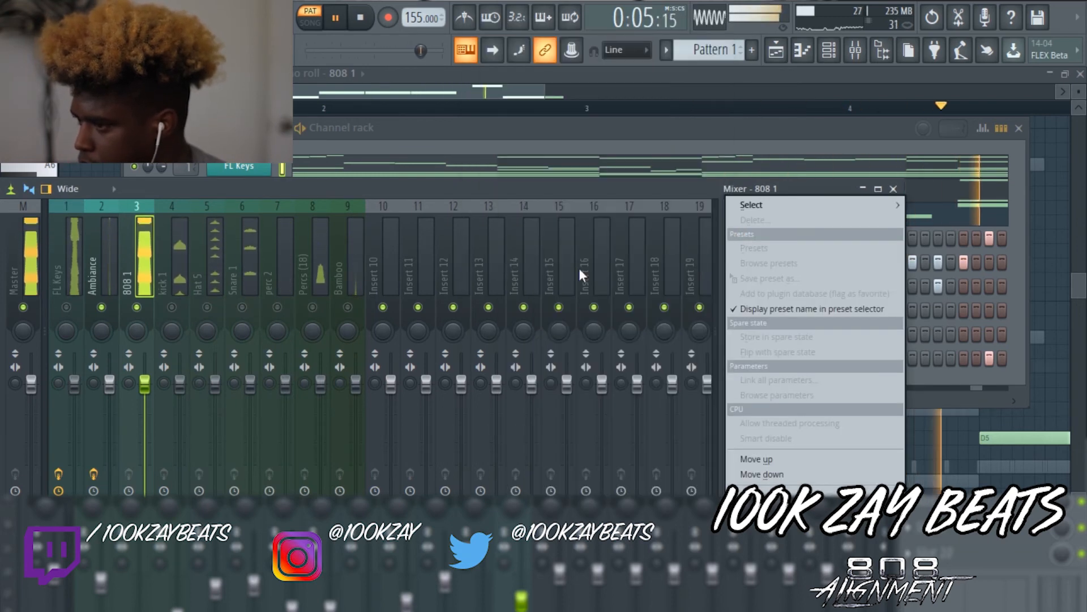
{"action": "mouse_move", "coordinate": [759, 205]}
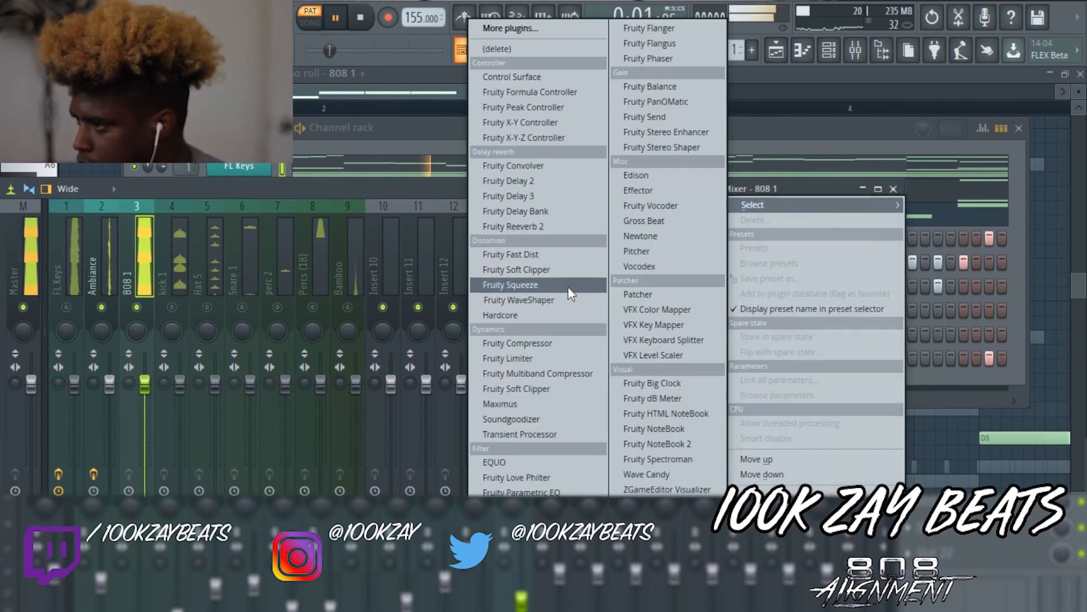
{"action": "left_click", "coordinate": [403, 186]}
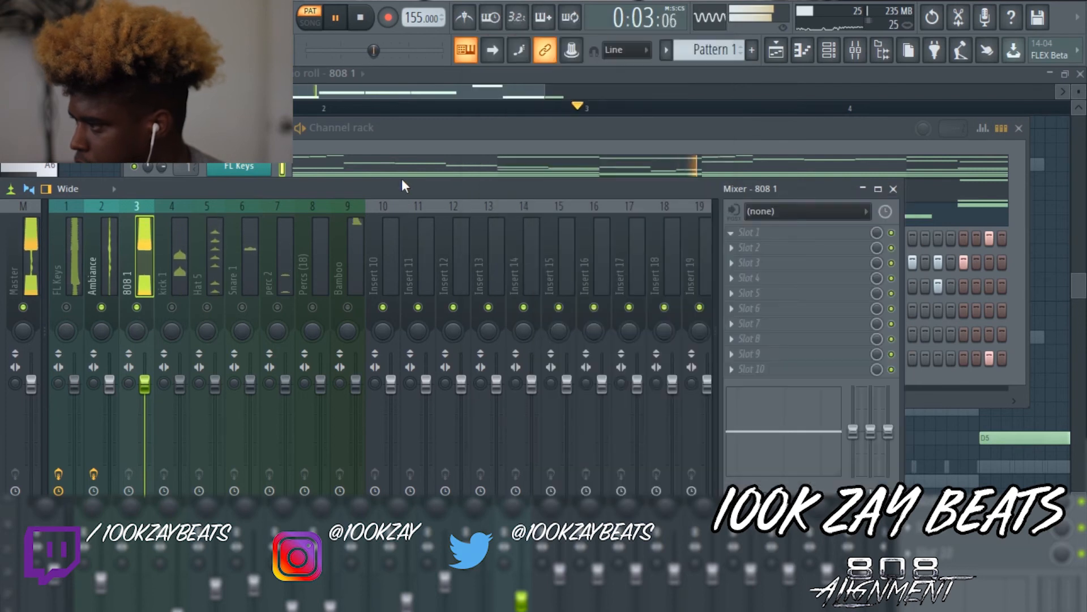
{"action": "key", "text": "space"}
{"action": "left_click", "coordinate": [748, 232]}
{"action": "mouse_move", "coordinate": [759, 205]}
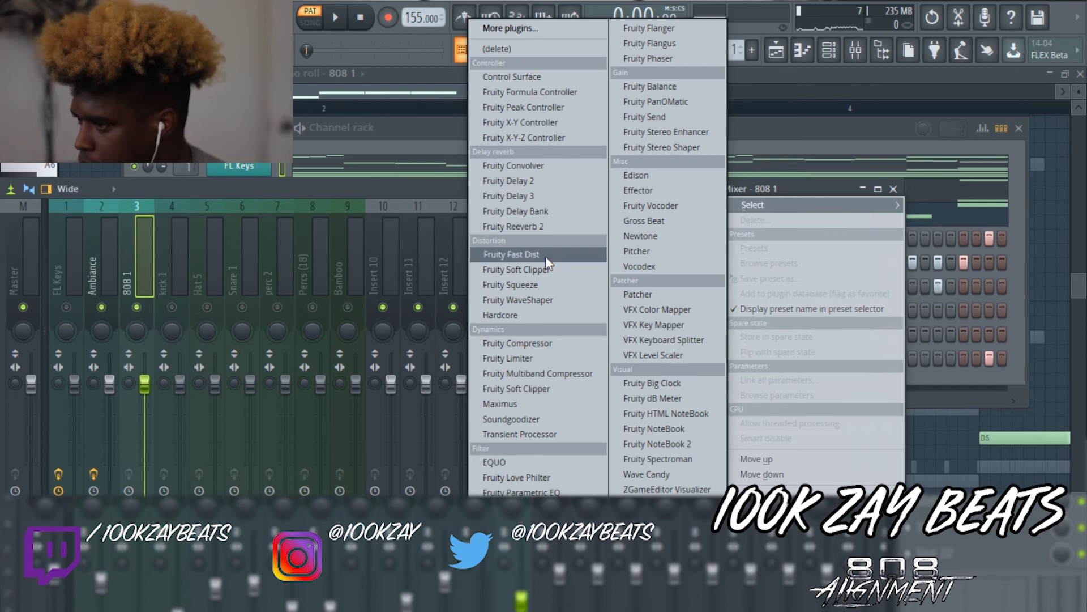
{"action": "left_click", "coordinate": [547, 389]}
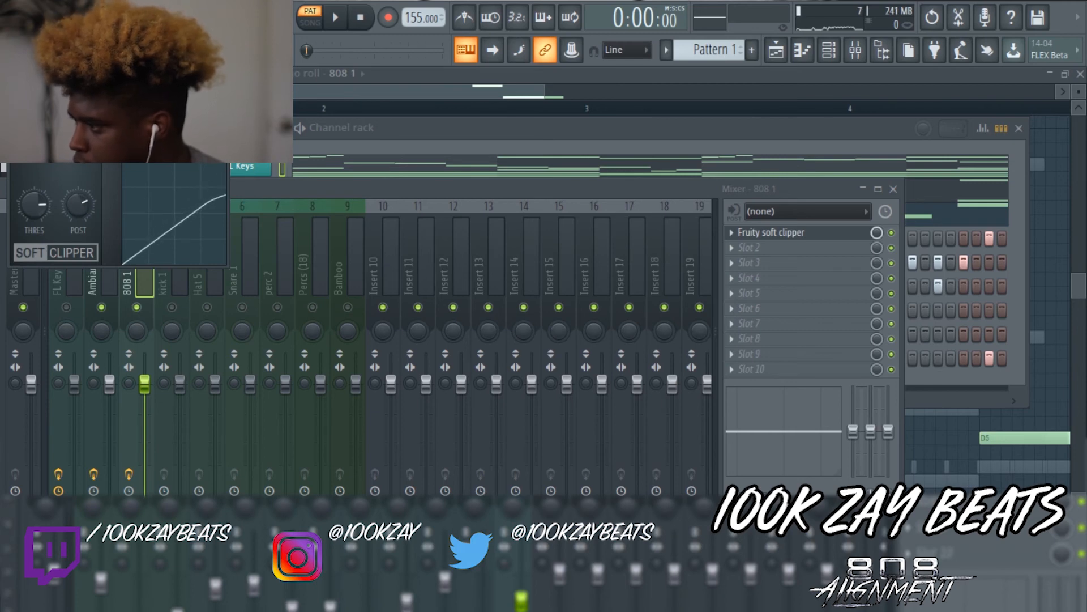
{"action": "left_click", "coordinate": [223, 153]}
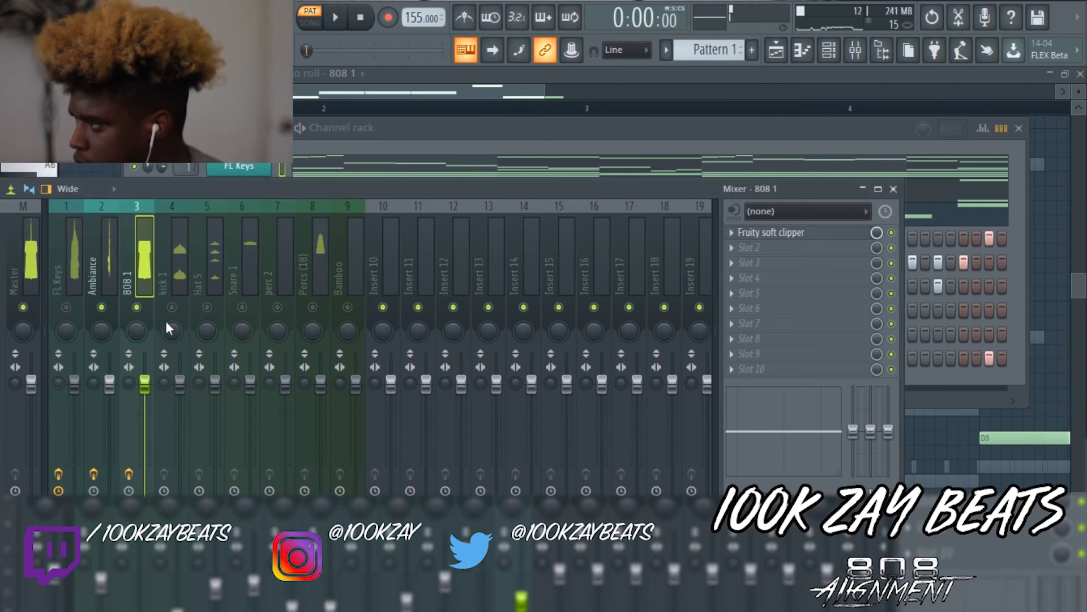
Step: Lower the mixer faders of the FL Keys, Ambiance, 808 1, kick 1 and Hat 5 tracks
{"action": "left_click_drag", "start_coordinate": [74, 385], "coordinate": [74, 407]}
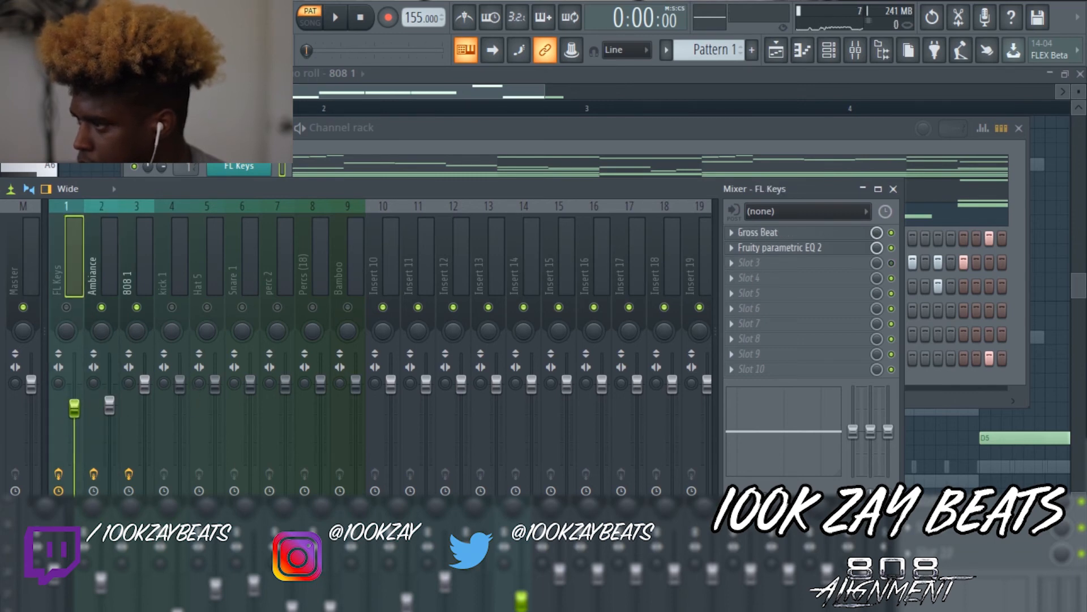
{"action": "left_click_drag", "start_coordinate": [180, 385], "coordinate": [180, 418]}
{"action": "left_click_drag", "start_coordinate": [215, 384], "coordinate": [214, 392]}
{"action": "left_click_drag", "start_coordinate": [137, 379], "coordinate": [138, 384]}
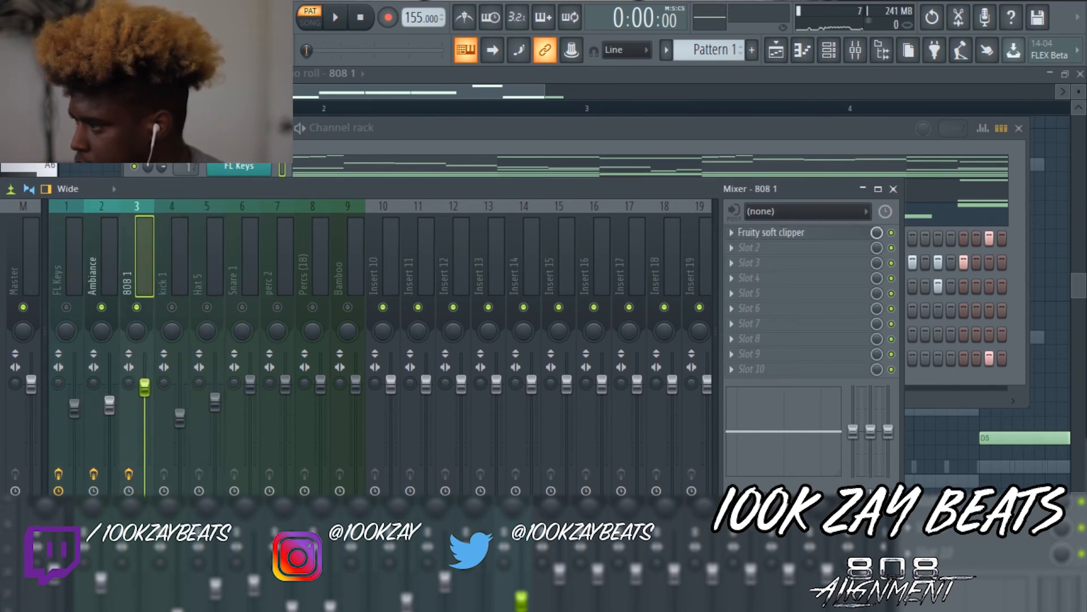
{"action": "left_click_drag", "start_coordinate": [78, 404], "coordinate": [144, 399]}
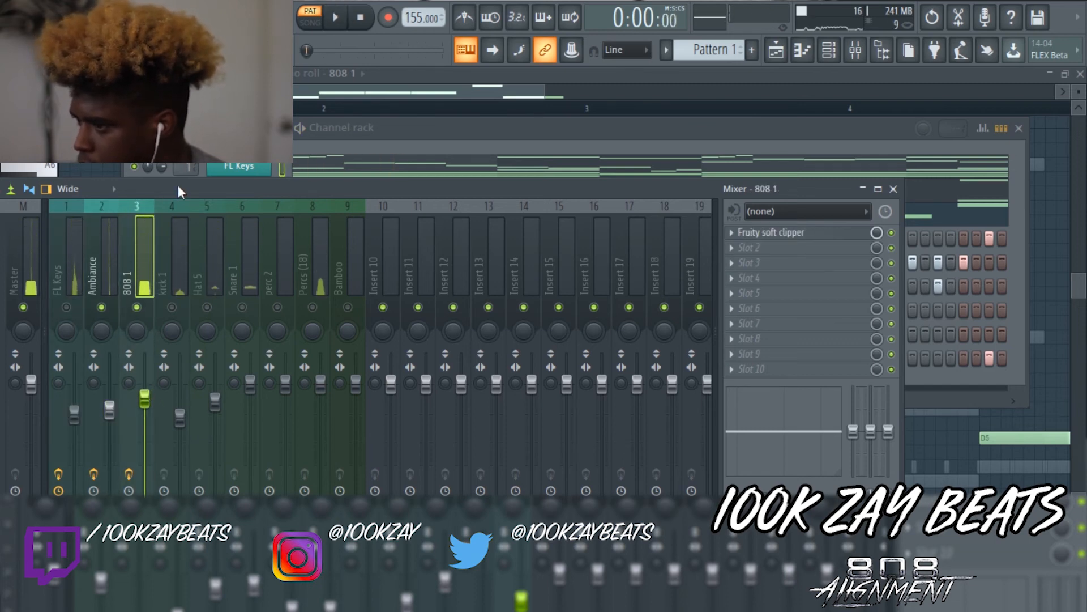
Step: Reposition the mixer window and raise the 808 1 fader slightly while the pattern plays
{"action": "left_click_drag", "start_coordinate": [177, 192], "coordinate": [245, 132]}
{"action": "key", "text": "space"}
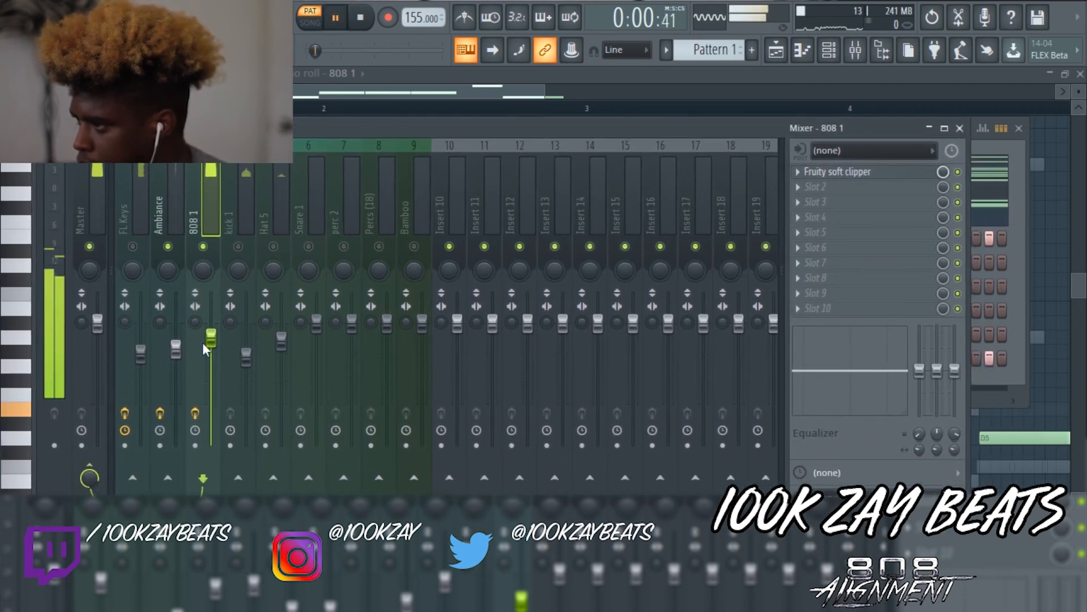
{"action": "left_click_drag", "start_coordinate": [211, 337], "coordinate": [212, 324]}
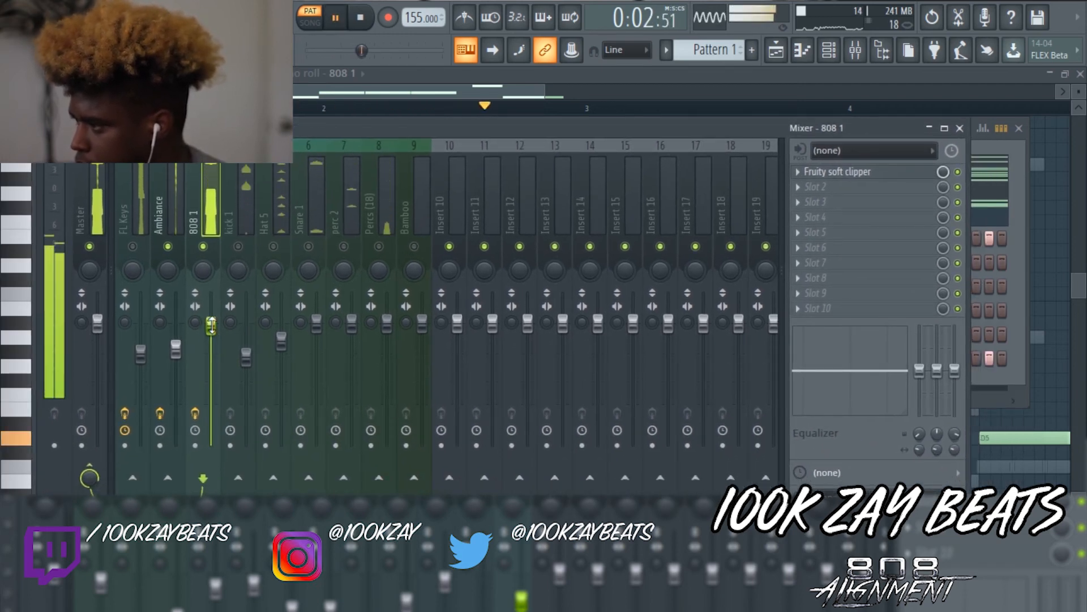
{"action": "key", "text": "space"}
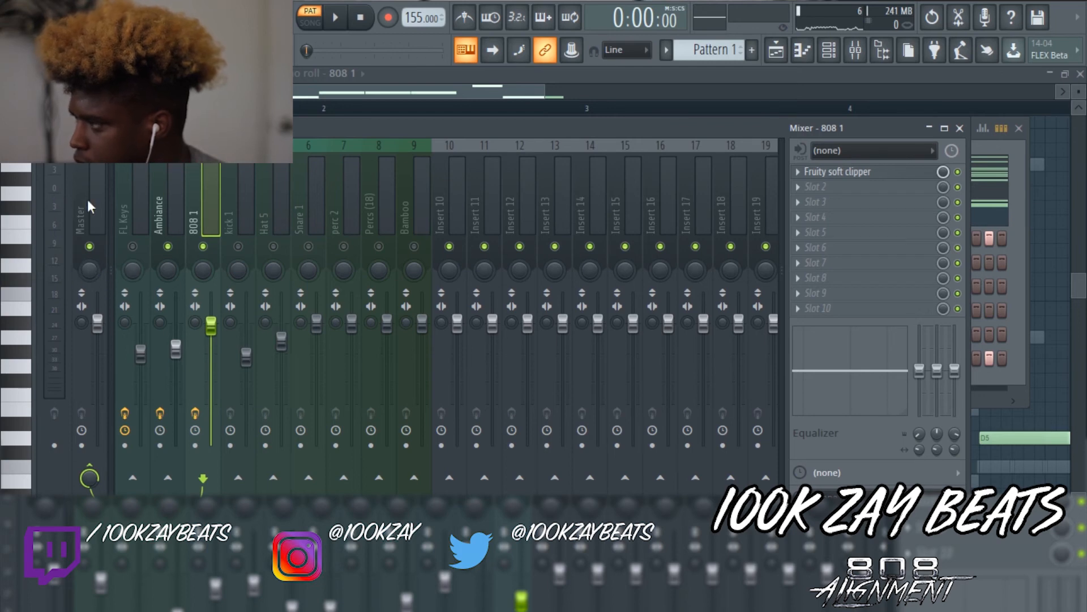
{"action": "key", "text": "space"}
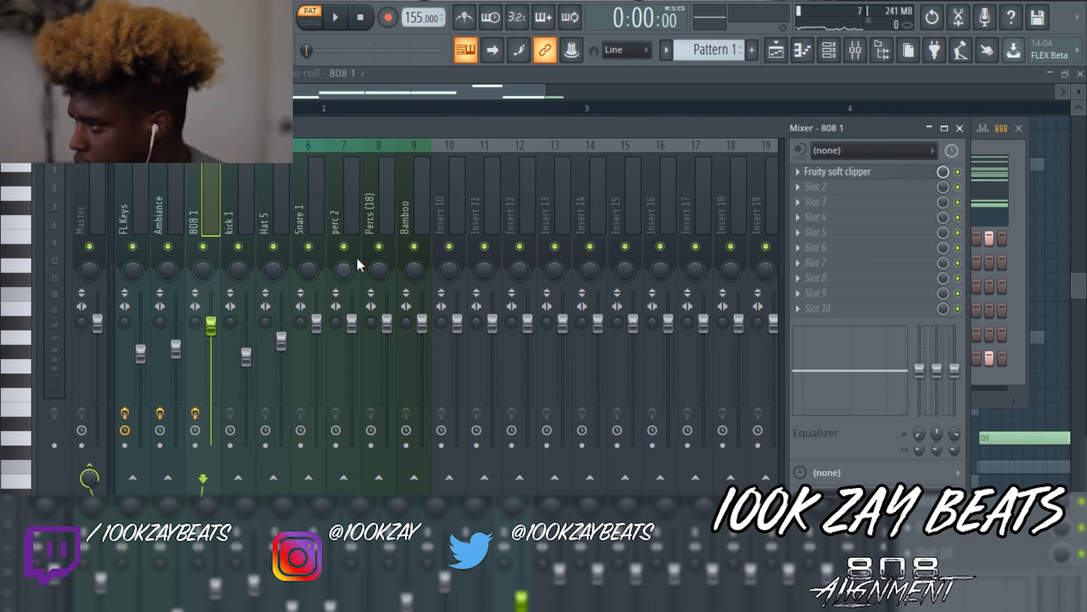
Step: Rebalance the faders of all nine channel tracks during playback, lowering the Ambiance, hat, snare and percussion levels and raising kick 1
{"action": "key", "text": "space"}
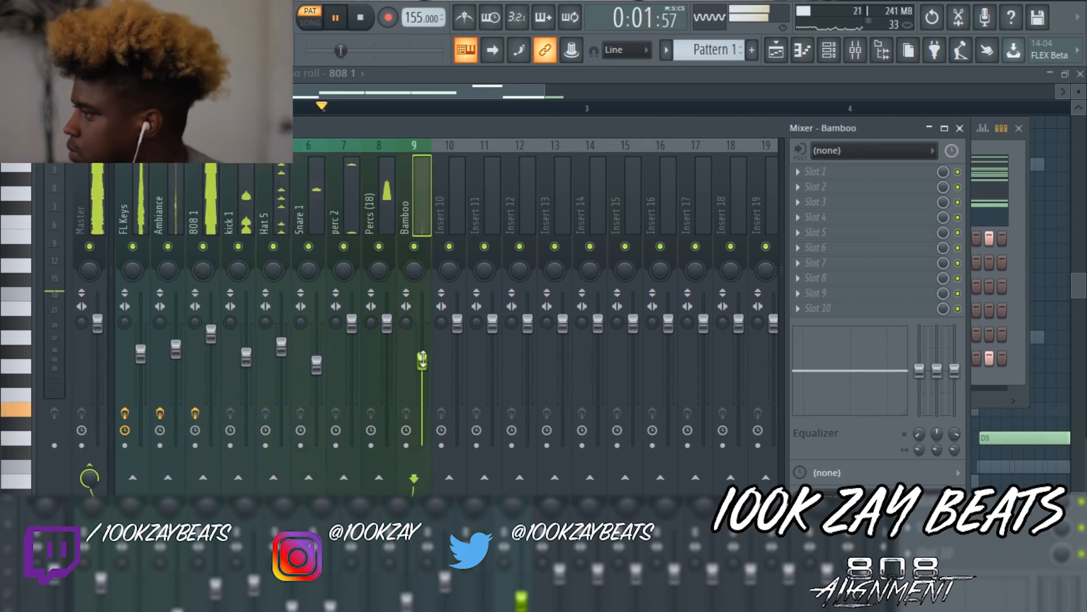
{"action": "left_click_drag", "start_coordinate": [141, 354], "coordinate": [141, 348]}
{"action": "left_click_drag", "start_coordinate": [175, 348], "coordinate": [175, 368]}
{"action": "left_click_drag", "start_coordinate": [281, 347], "coordinate": [247, 335]}
{"action": "left_click_drag", "start_coordinate": [317, 367], "coordinate": [316, 373]}
{"action": "left_click", "coordinate": [351, 331]}
{"action": "left_click", "coordinate": [414, 215]}
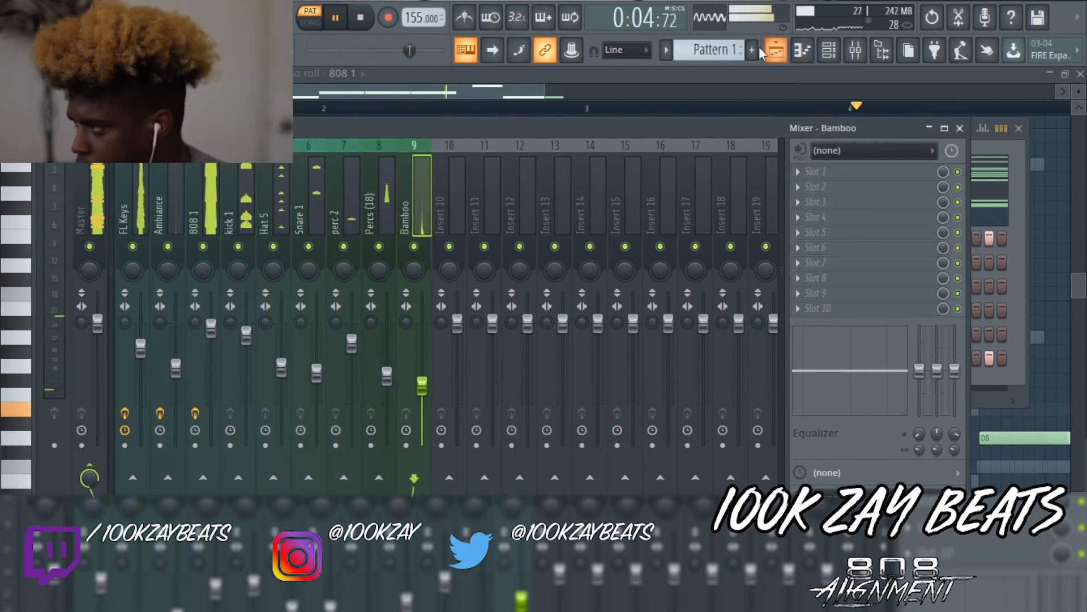
Step: Open the playlist and split Pattern 1 by channel into separate patterns
{"action": "left_click", "coordinate": [776, 51]}
{"action": "left_click", "coordinate": [255, 153]}
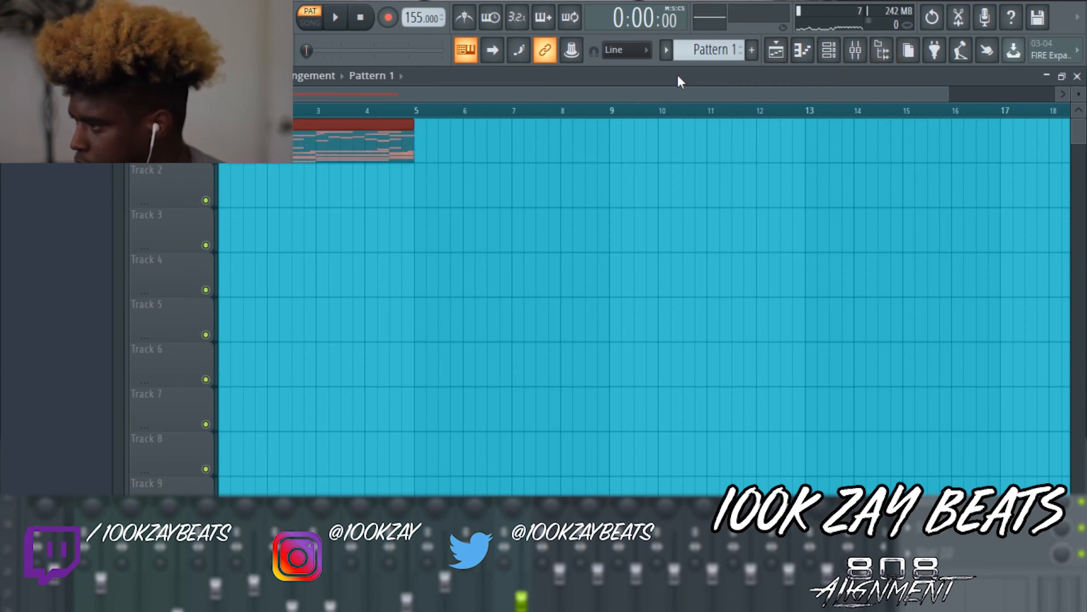
{"action": "left_click", "coordinate": [668, 50]}
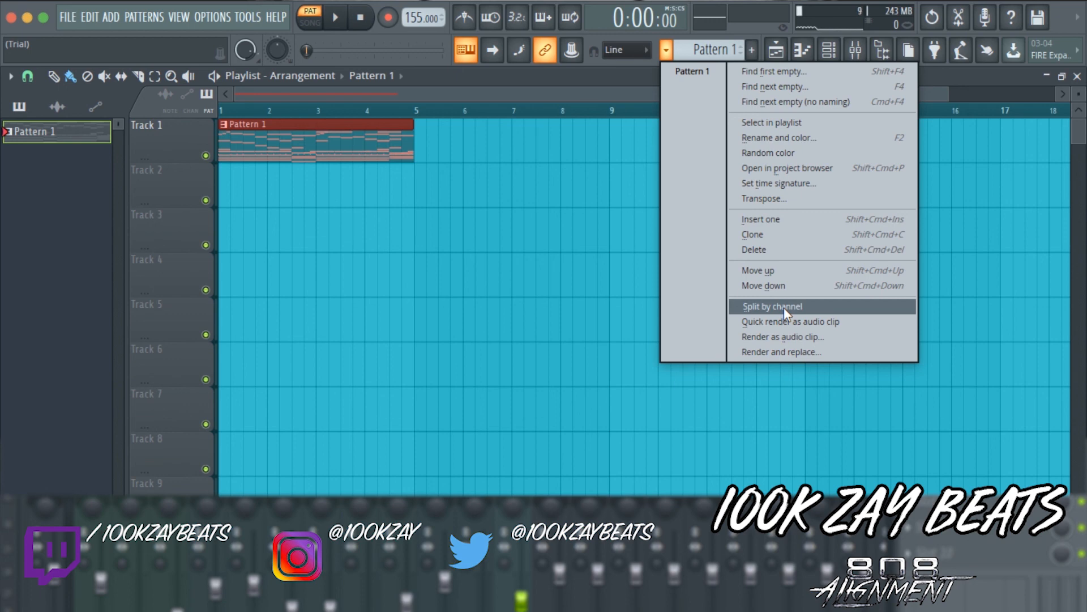
{"action": "left_click", "coordinate": [784, 307]}
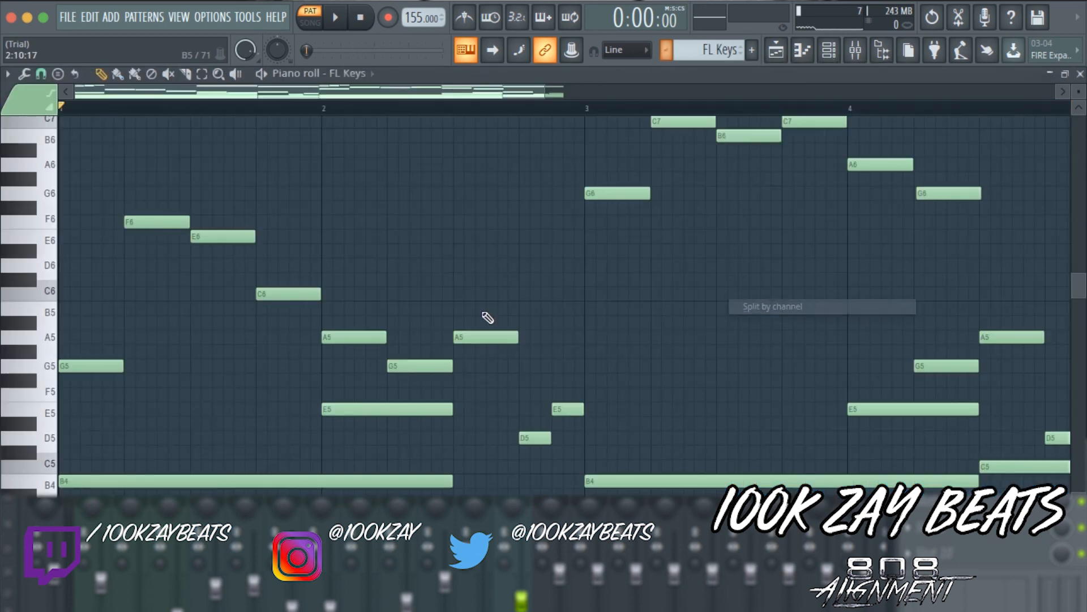
{"action": "left_click", "coordinate": [777, 52]}
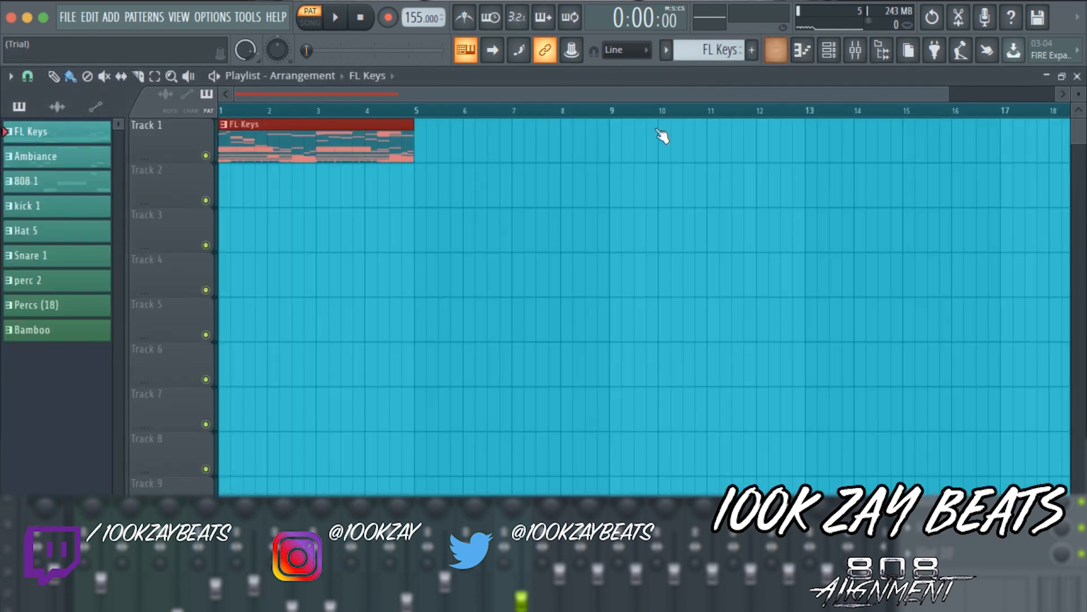
Step: Clear the playlist, place the FL Keys pattern at bar 1 of track 1 and duplicate it to bar 5
{"action": "left_click", "coordinate": [359, 198]}
{"action": "left_click_drag", "start_coordinate": [342, 148], "coordinate": [296, 200]}
{"action": "key", "text": "super+z"}
{"action": "key", "text": "super+a"}
{"action": "key", "text": "Delete"}
{"action": "left_click_drag", "start_coordinate": [68, 133], "coordinate": [221, 136]}
{"action": "key", "text": "super+b"}
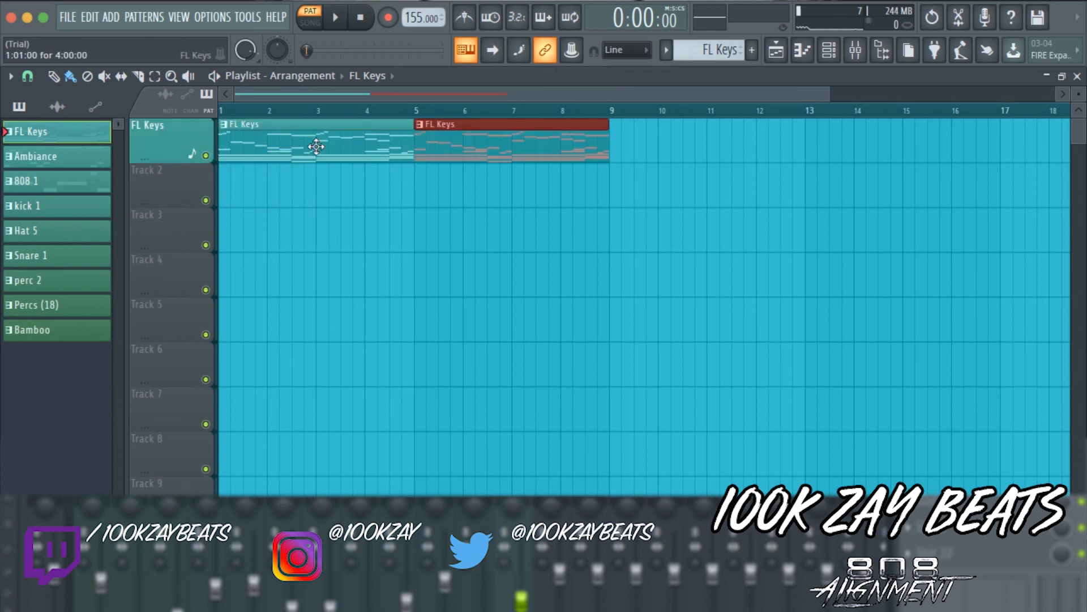
Step: Add Ambiance at bar 5 and 808 1 at bar 9 on tracks 2 and 3, duplicating FL Keys and Ambiance to bar 9
{"action": "left_click_drag", "start_coordinate": [68, 157], "coordinate": [425, 185]}
{"action": "left_click_drag", "start_coordinate": [68, 181], "coordinate": [644, 231]}
{"action": "left_click_drag", "start_coordinate": [618, 141], "coordinate": [520, 189]}
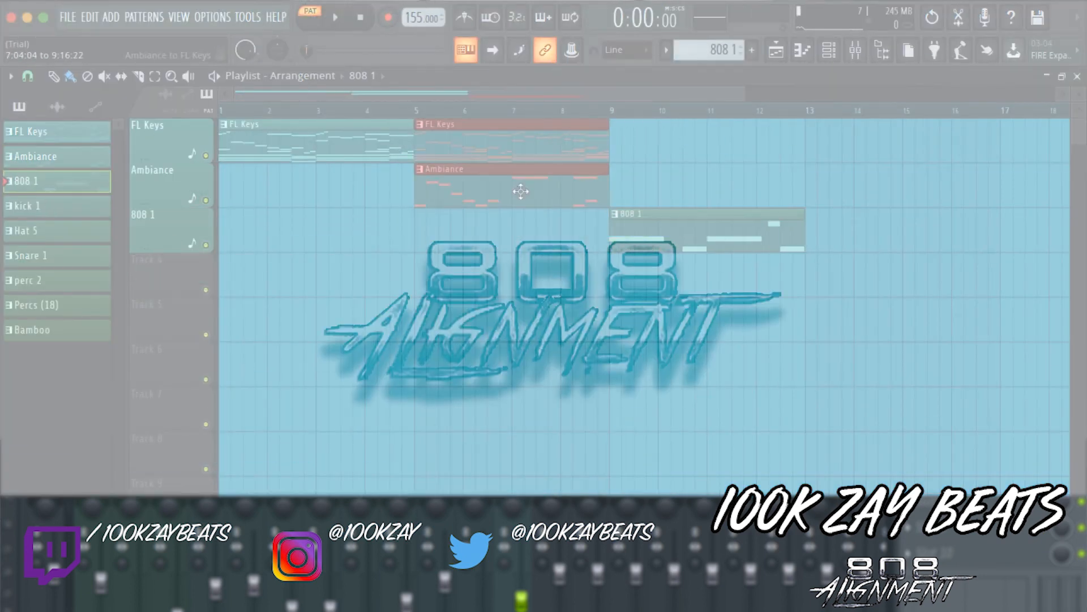
{"action": "key", "text": "super+b"}
Step: Add Hat 5 and Snare 1 at bar 9, duplicate that section to bar 13, and repeat FL Keys, Ambiance and Snare 1 at bar 17
{"action": "scroll", "coordinate": [470, 184], "scroll_direction": "down", "scroll_amount": 3}
{"action": "left_click_drag", "start_coordinate": [68, 256], "coordinate": [474, 318]}
{"action": "left_click_drag", "start_coordinate": [69, 231], "coordinate": [599, 270]}
{"action": "left_click_drag", "start_coordinate": [600, 270], "coordinate": [479, 267]}
{"action": "key", "text": "super+b"}
{"action": "key", "text": "super+b"}
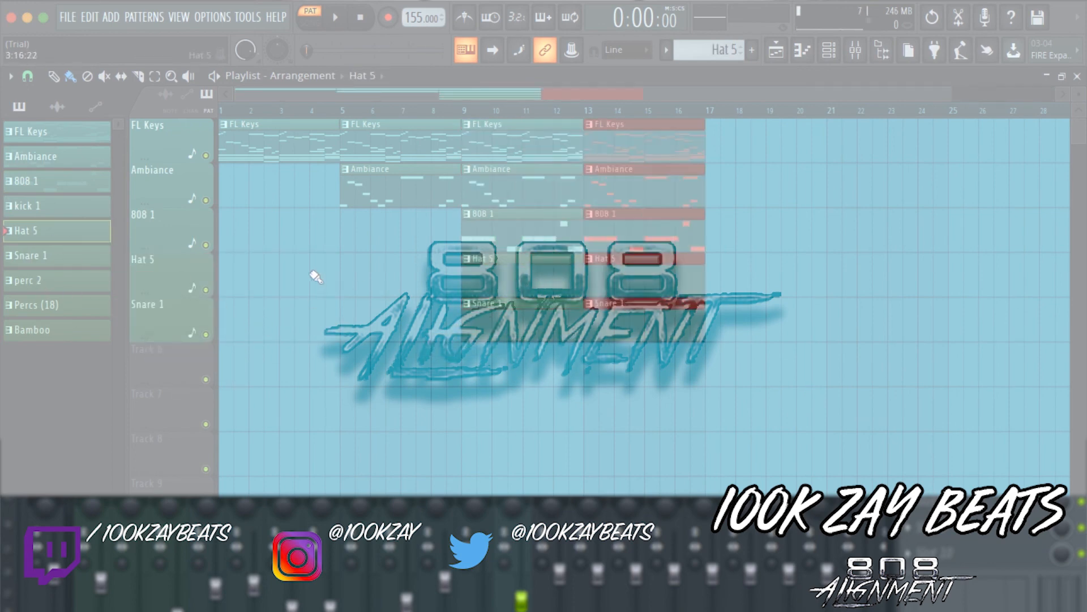
Step: Place kick 1 and perc 2 at bar 17 on tracks 6 and 7 and duplicate the bar 17 section three times
{"action": "left_click_drag", "start_coordinate": [28, 206], "coordinate": [755, 353]}
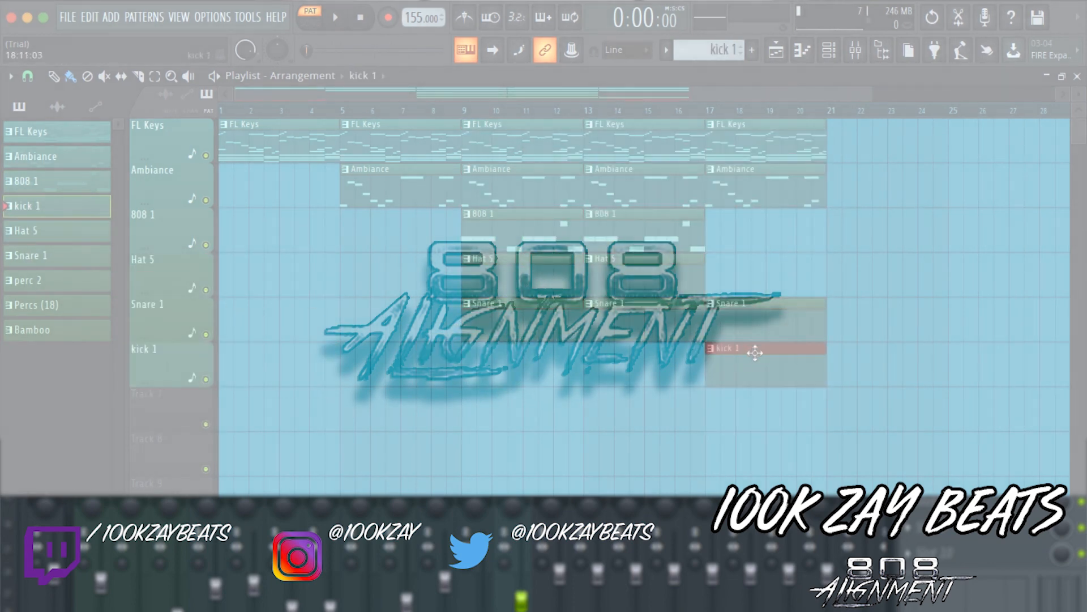
{"action": "left_click_drag", "start_coordinate": [28, 279], "coordinate": [781, 423]}
{"action": "scroll", "coordinate": [245, 204], "scroll_direction": "down", "scroll_amount": 2}
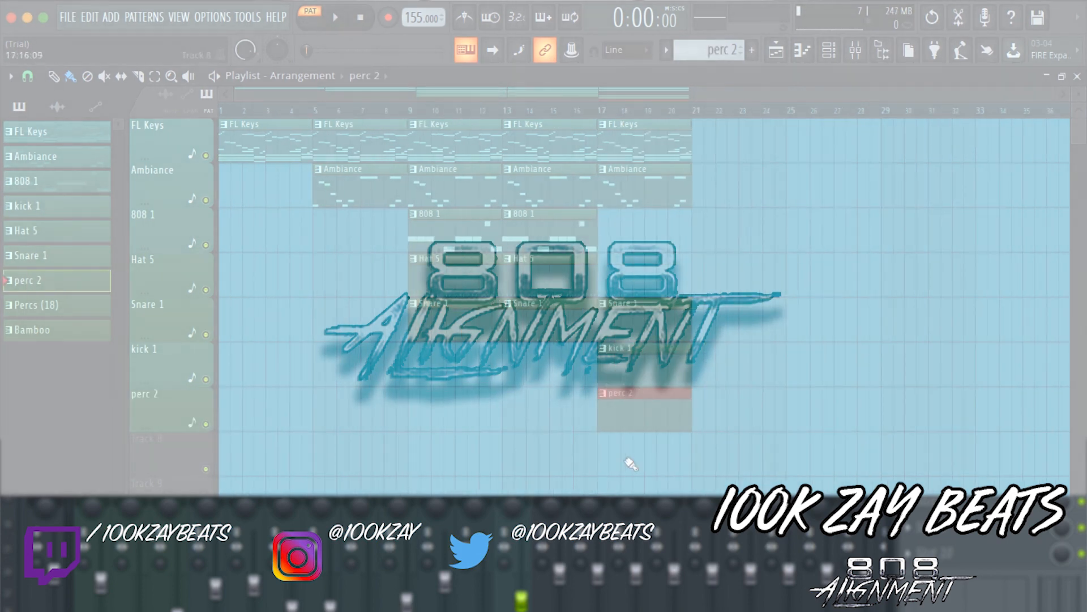
{"action": "left_click", "coordinate": [651, 460]}
{"action": "right_click", "coordinate": [651, 460]}
{"action": "left_click_drag", "start_coordinate": [657, 456], "coordinate": [623, 139]}
{"action": "key", "text": "super+b"}
{"action": "key", "text": "super+b"}
{"action": "key", "text": "super+b"}
Step: Place Bamboo at bar 33 on track 8 and extend both FL Keys and Bamboo through the section starting at bar 37
{"action": "left_click_drag", "start_coordinate": [32, 330], "coordinate": [991, 456]}
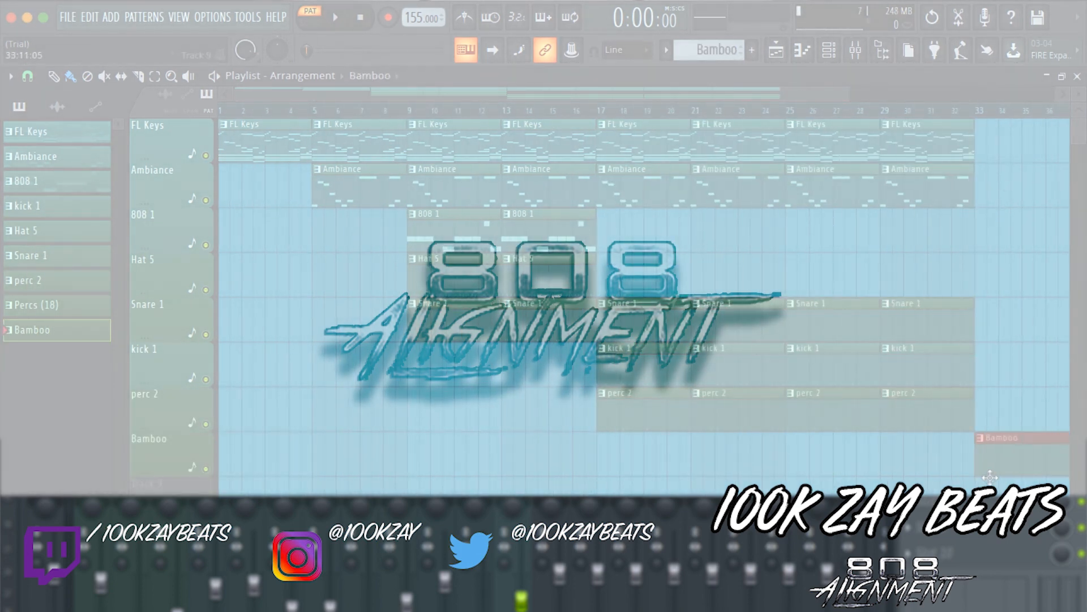
{"action": "left_click_drag", "start_coordinate": [963, 136], "coordinate": [923, 152]}
{"action": "key", "text": "super+b"}
{"action": "key", "text": "super+b"}
{"action": "left_click_drag", "start_coordinate": [845, 488], "coordinate": [889, 462]}
{"action": "key", "text": "super+b"}
Step: Place Percs (18) at bar 33 on track 9, duplicate it to bar 37, and extend Snare 1 over bars 33 and 37
{"action": "left_click_drag", "start_coordinate": [79, 308], "coordinate": [810, 502]}
{"action": "key", "text": "super+b"}
{"action": "left_click_drag", "start_coordinate": [751, 315], "coordinate": [776, 322]}
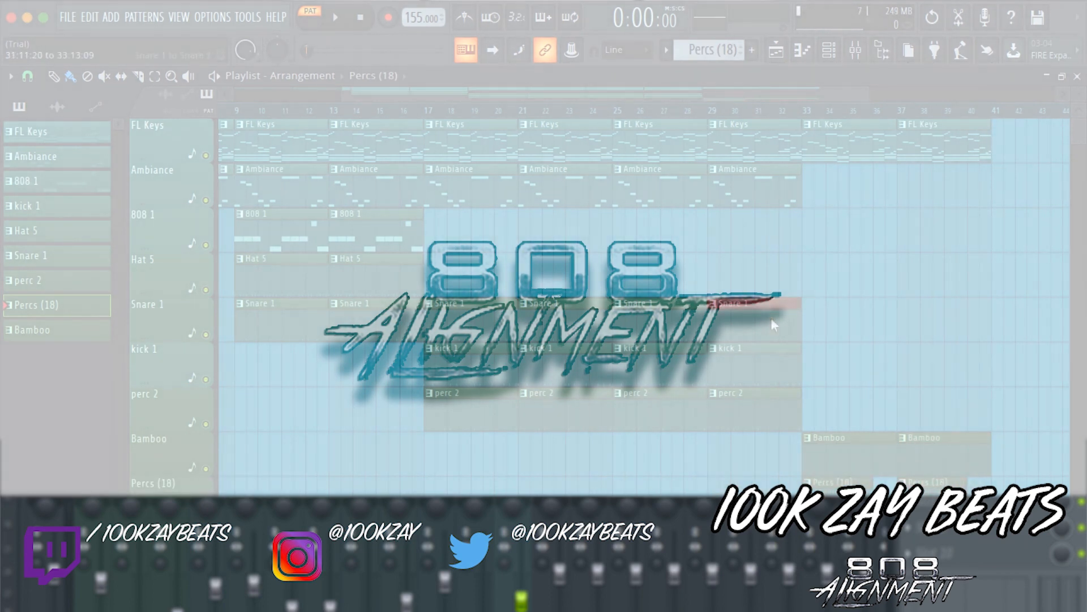
{"action": "key", "text": "super+b"}
{"action": "key", "text": "super+b"}
Step: Switch playback to song mode and play the arrangement from the start
{"action": "scroll", "coordinate": [874, 115], "scroll_direction": "down", "scroll_amount": 2}
{"action": "key", "text": "l"}
{"action": "key", "text": "space"}
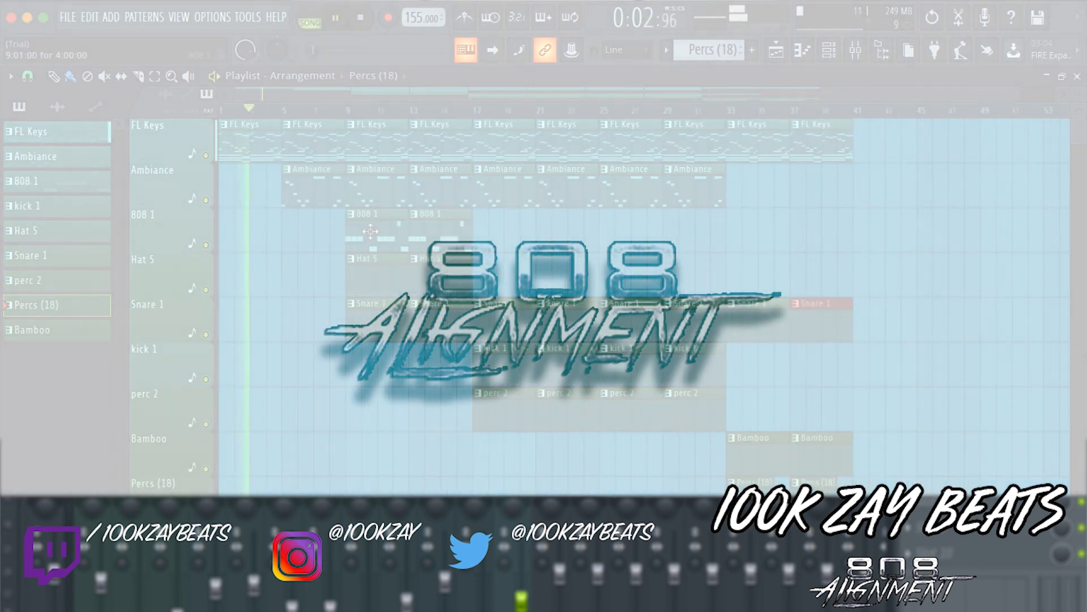